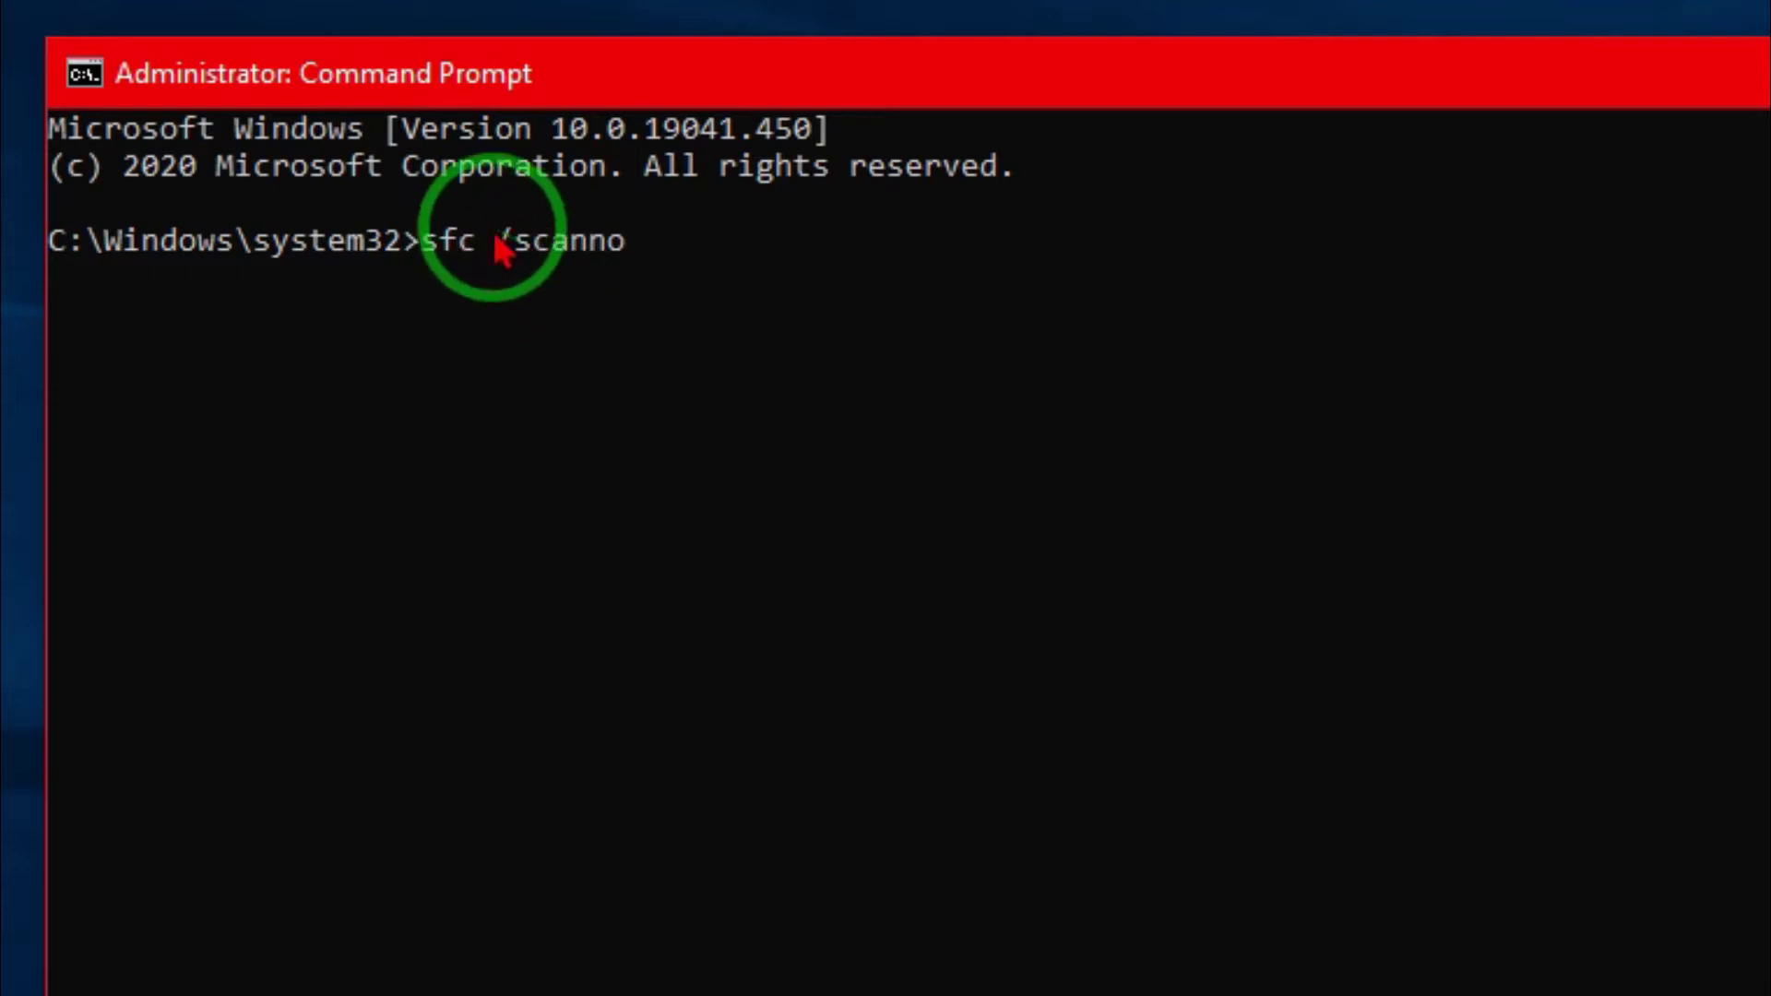
Complete and run the sfc /scannow system file check, then close the Command Prompt once the scan is done
{"action": "type", "text": "w"}
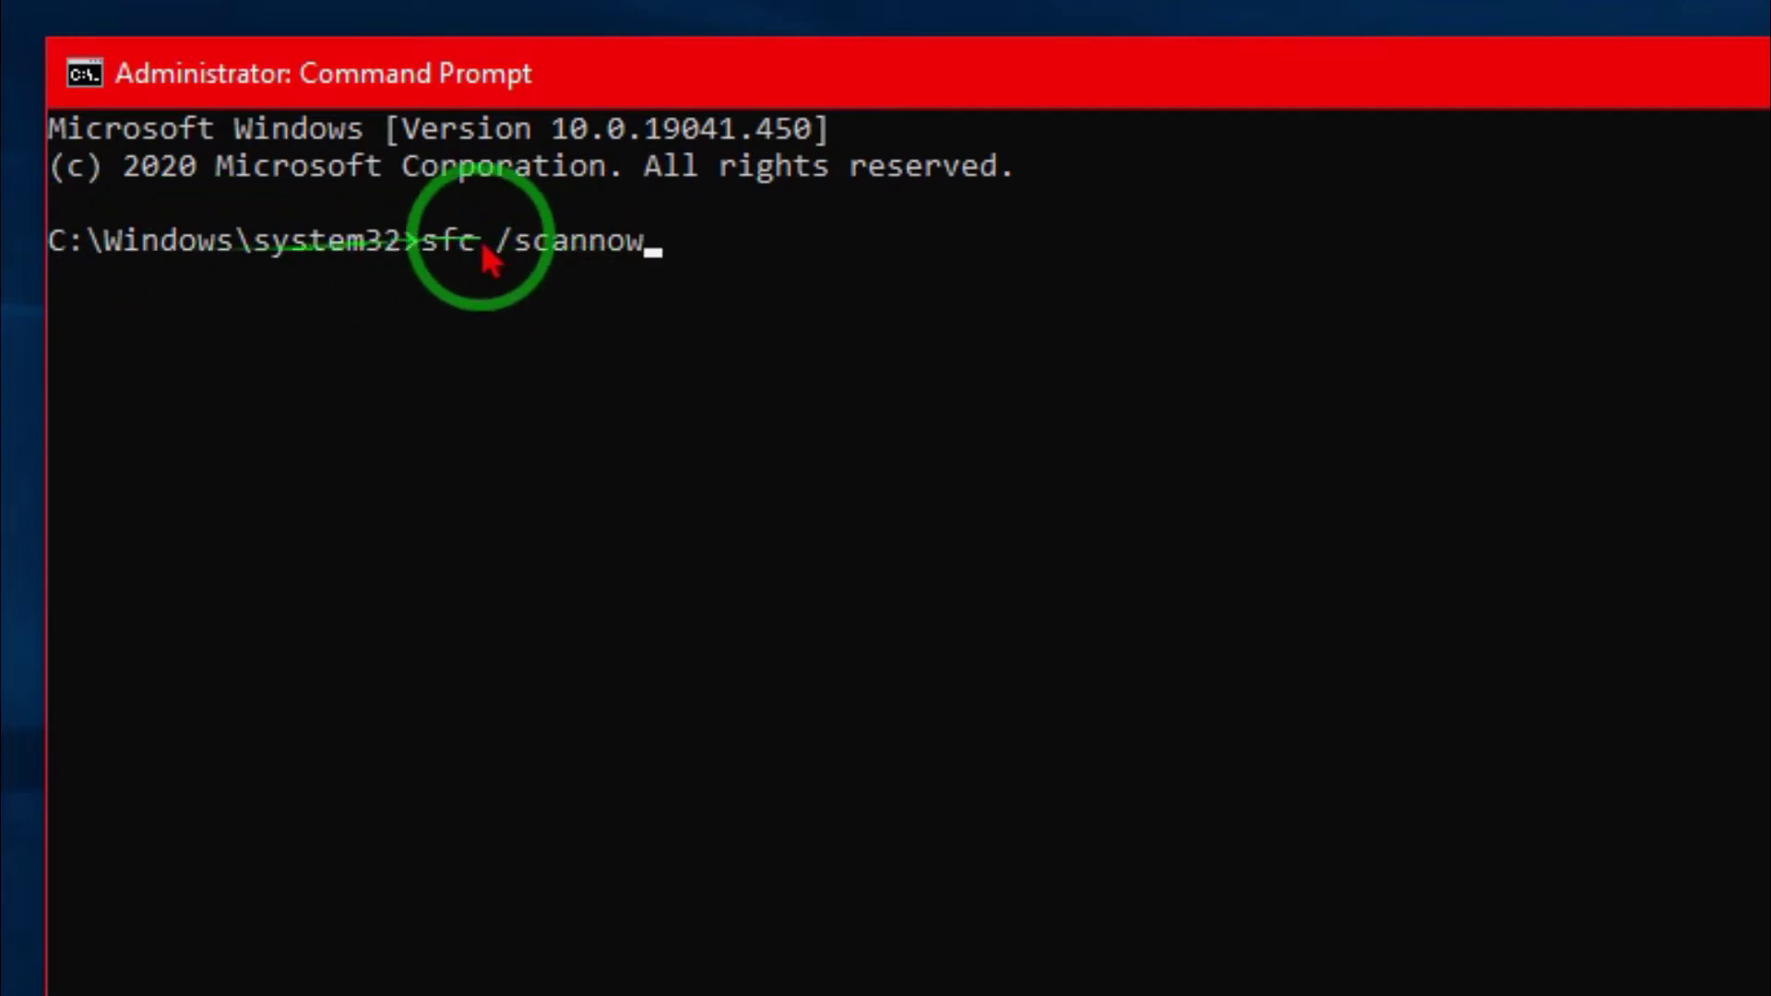
{"action": "left_click_drag", "start_coordinate": [645, 253], "coordinate": [424, 260]}
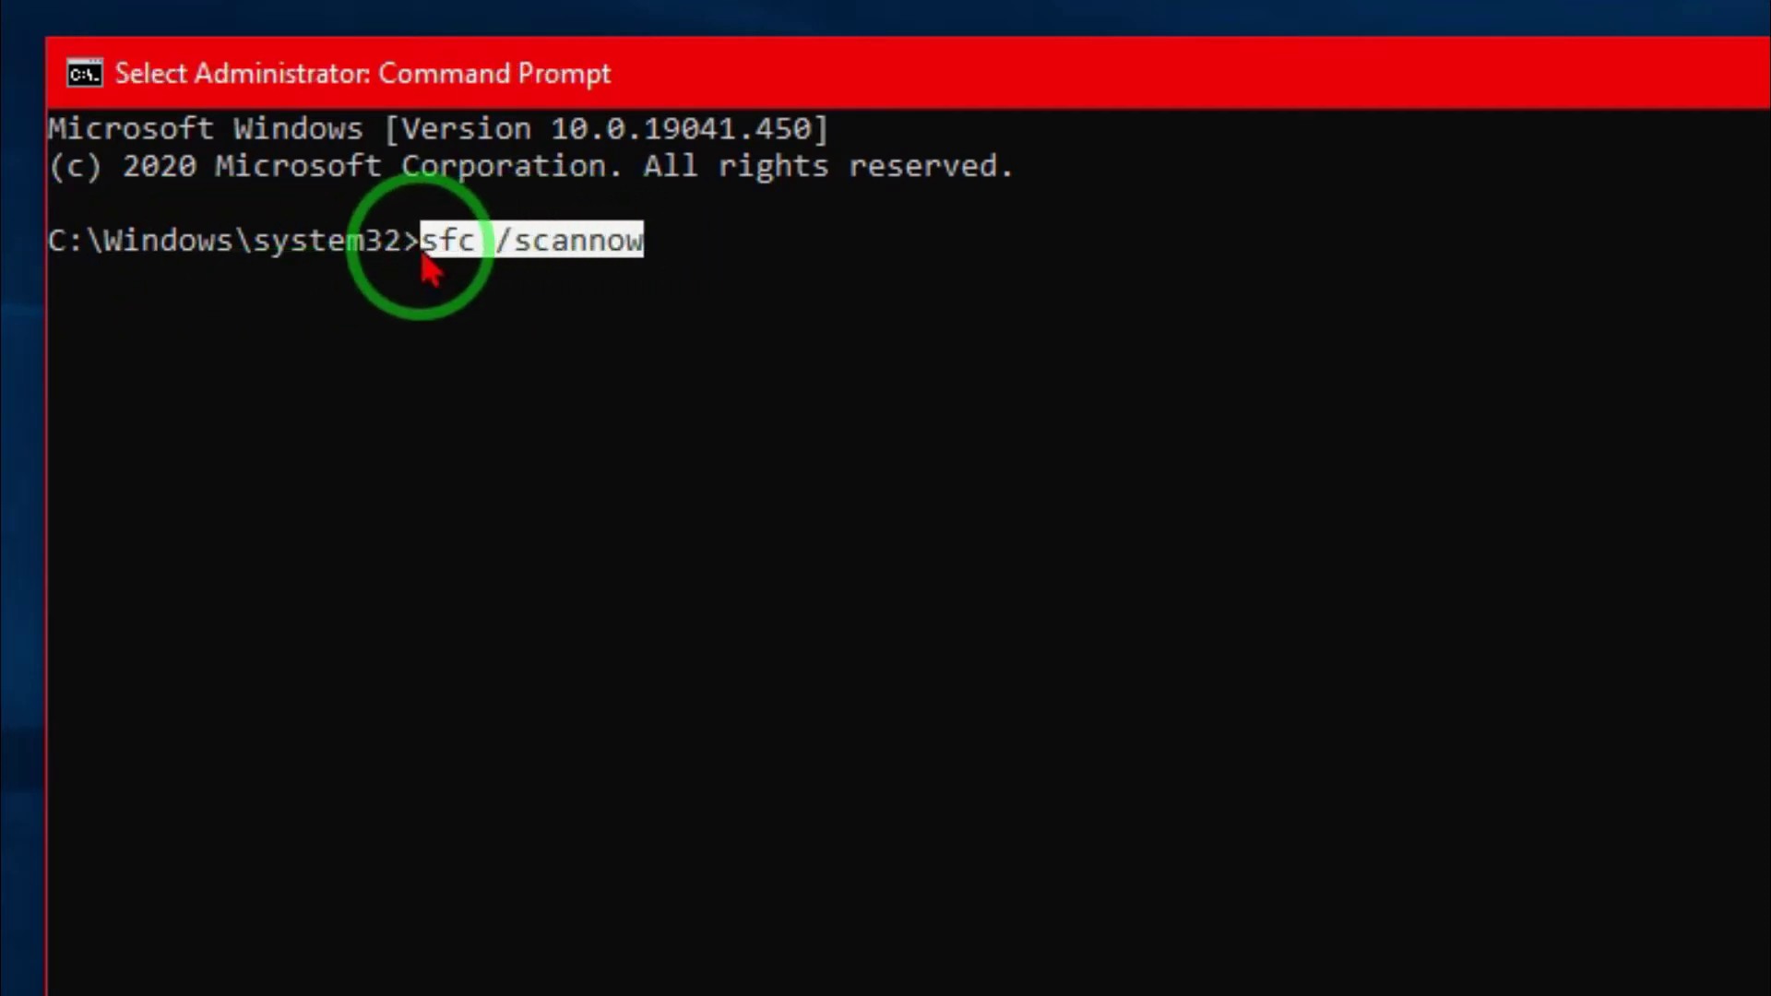
{"action": "right_click", "coordinate": [423, 254]}
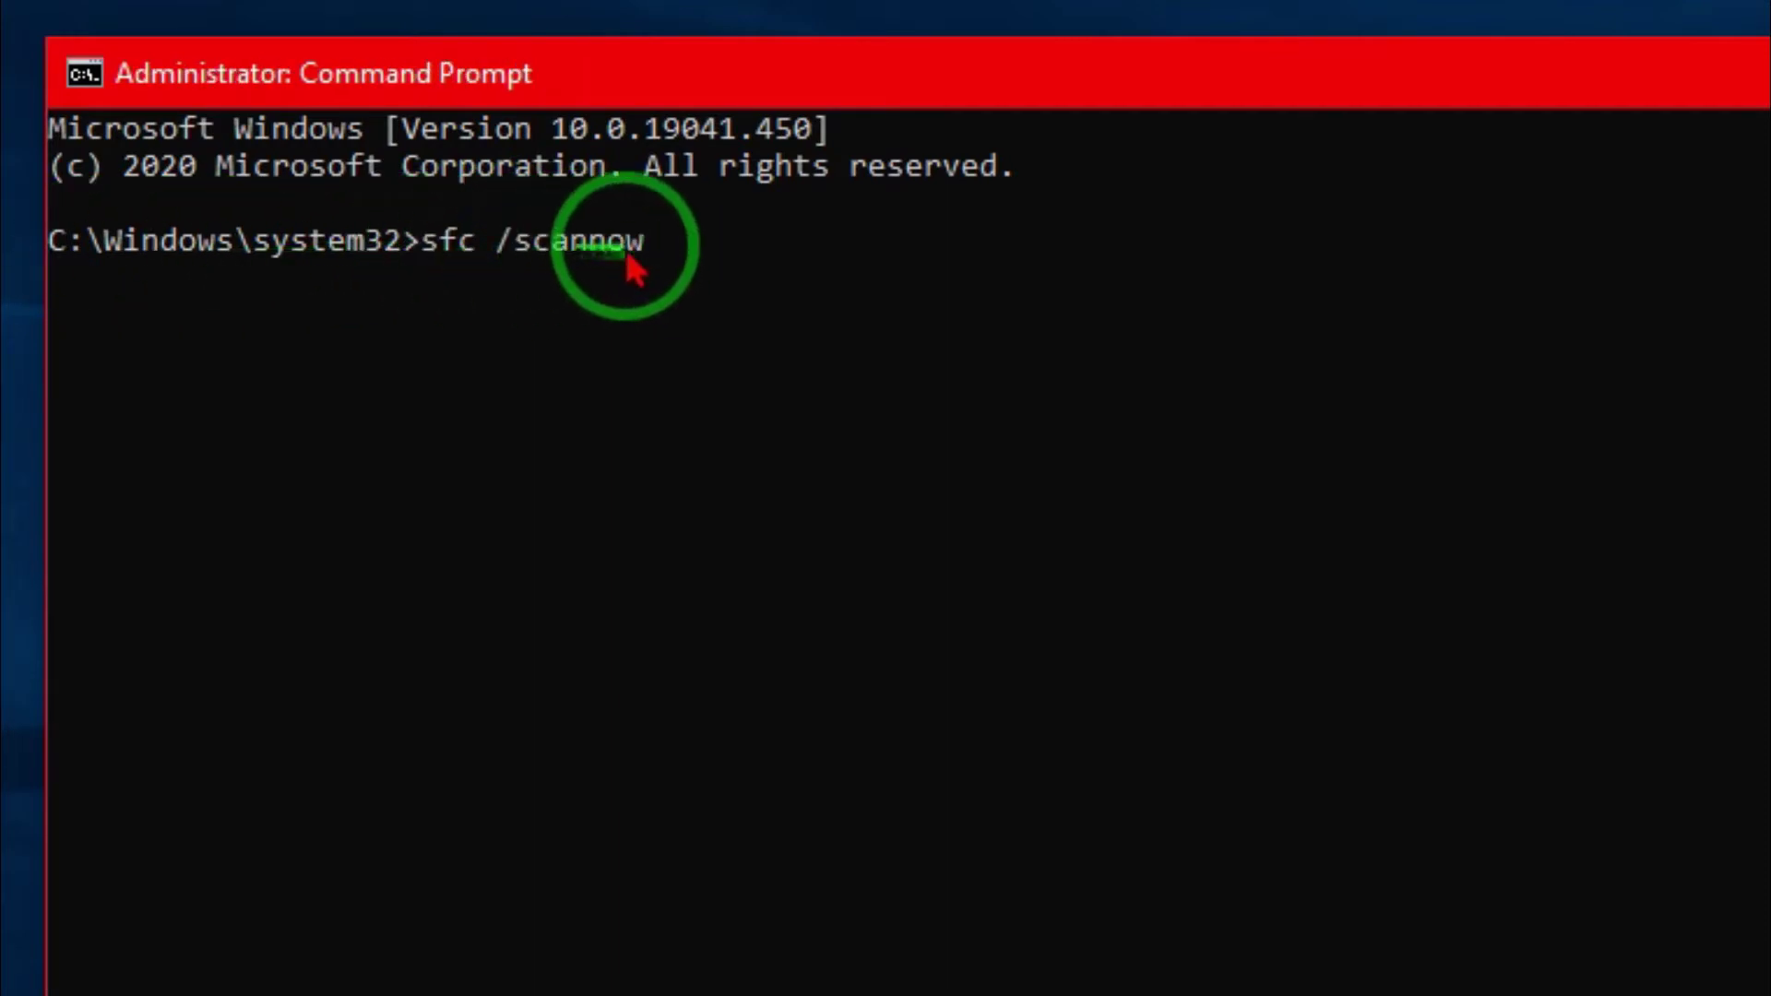
{"action": "key", "text": "Return"}
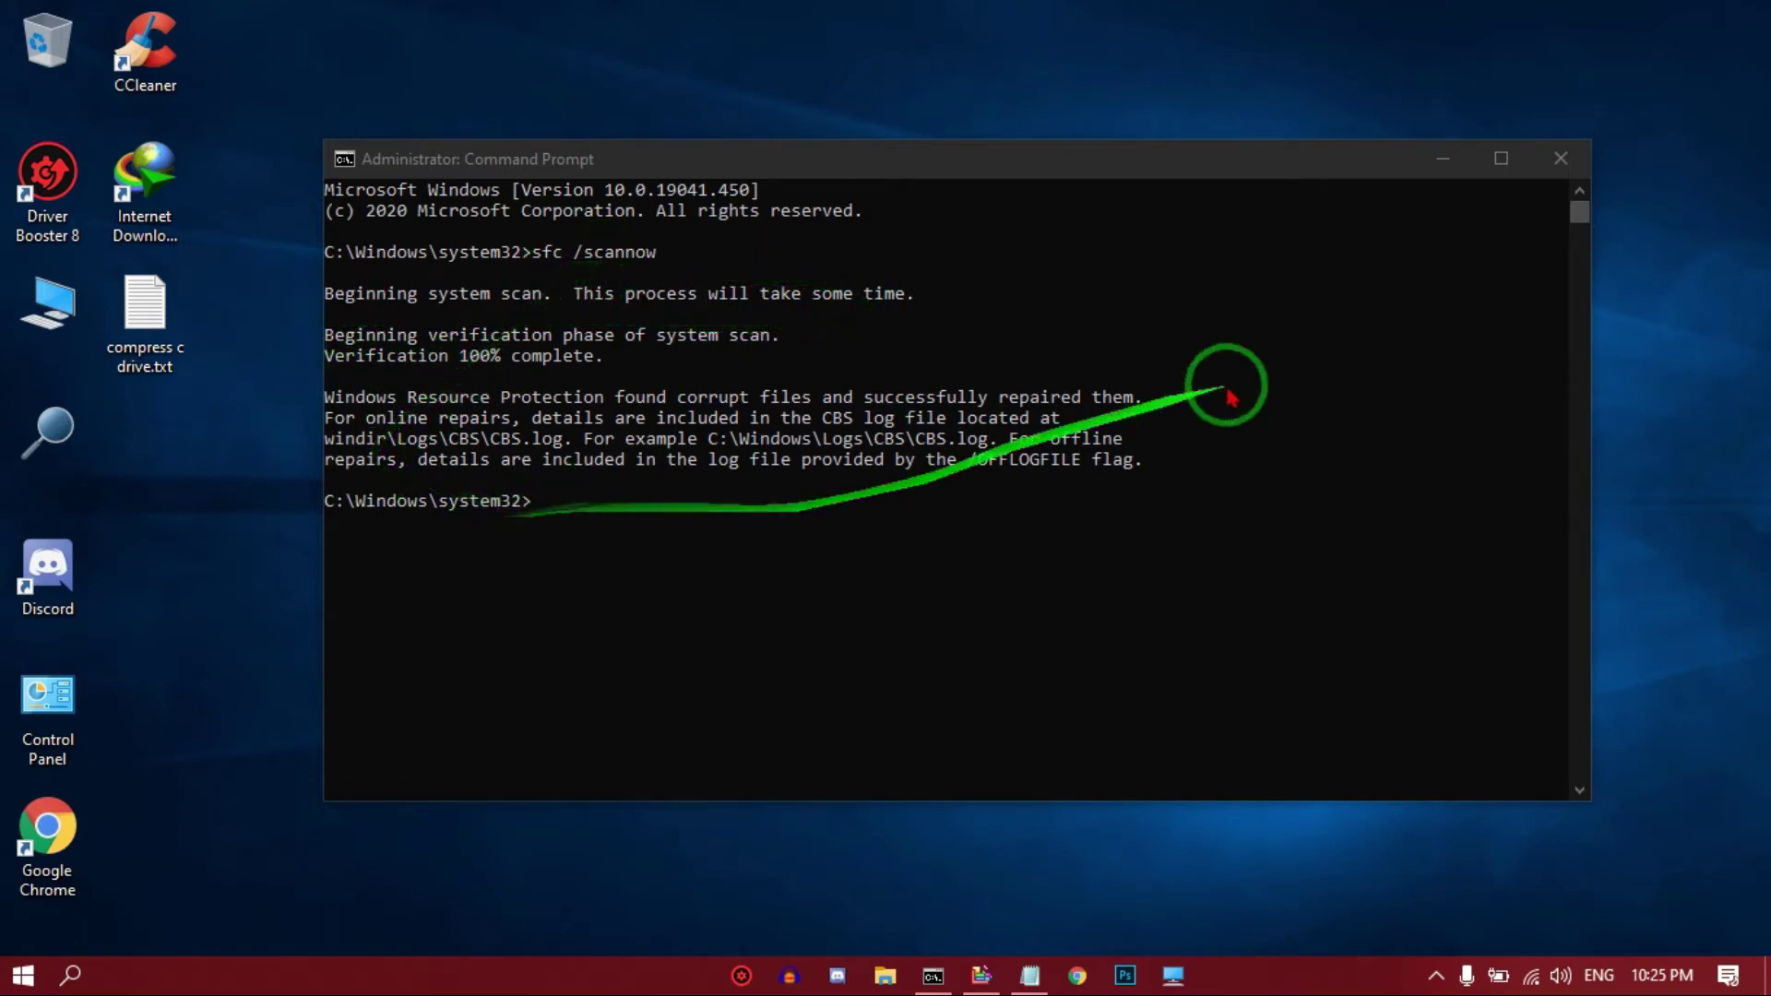
{"action": "left_click", "coordinate": [1558, 158]}
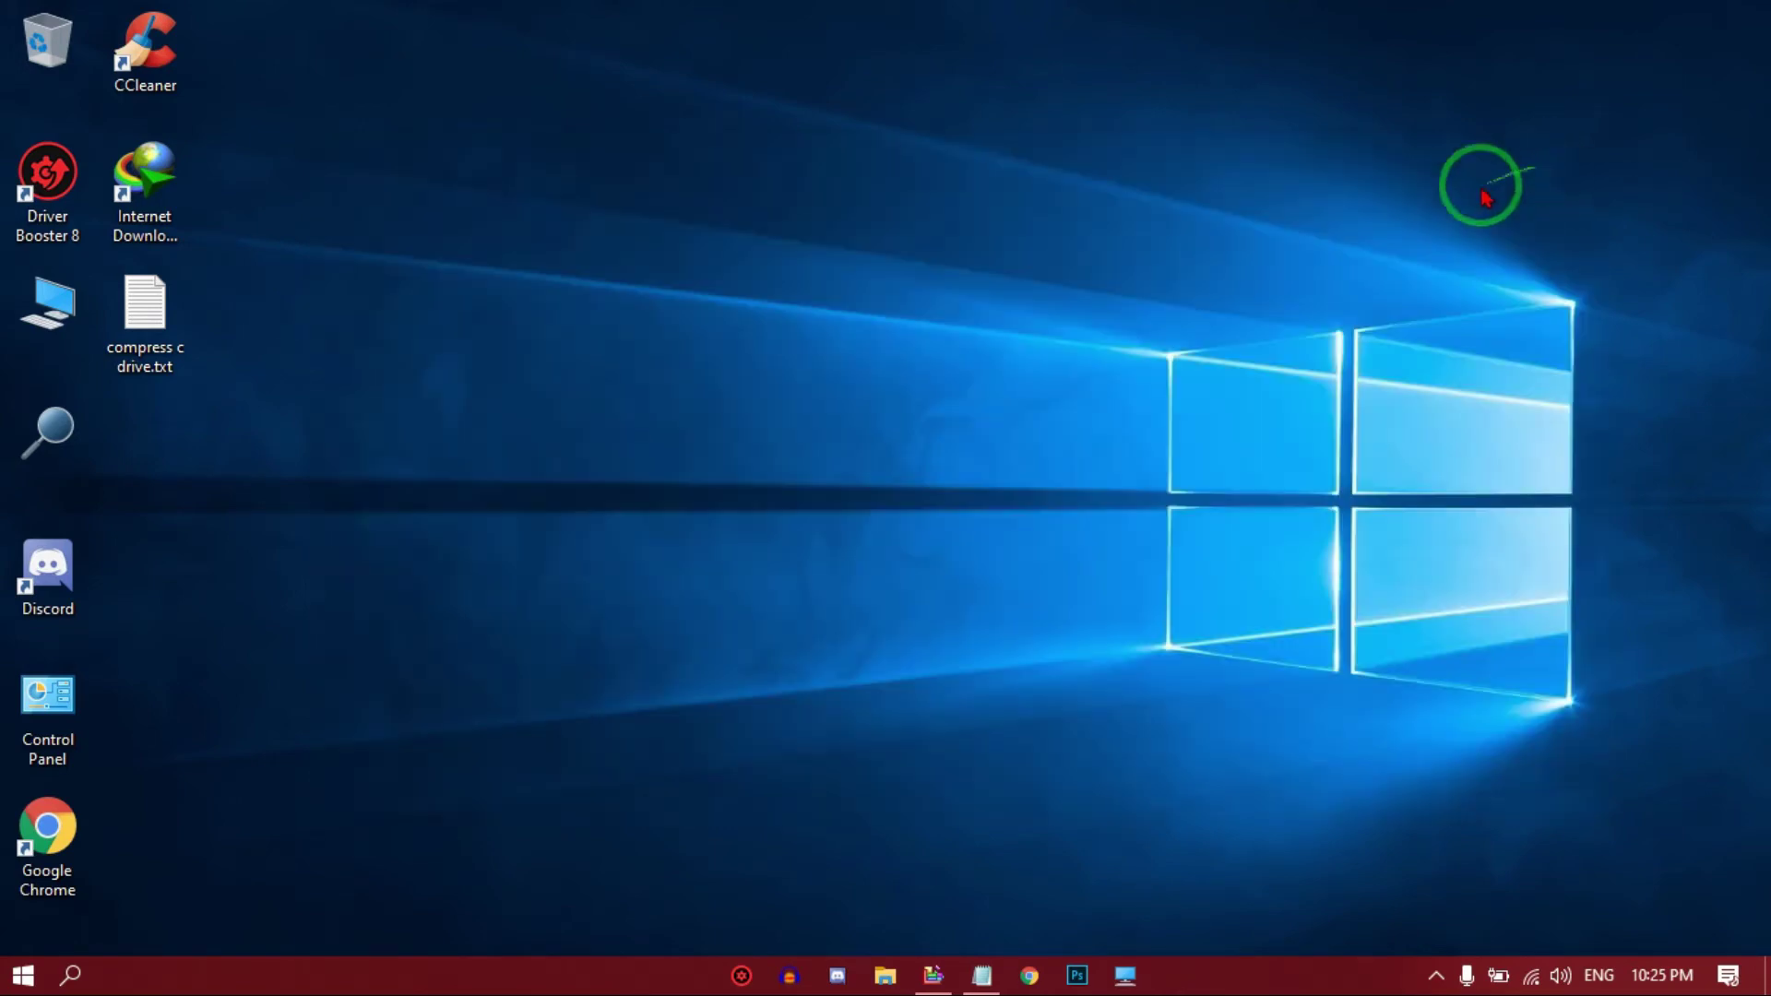
{"action": "right_click", "coordinate": [894, 415]}
{"action": "left_click", "coordinate": [950, 484]}
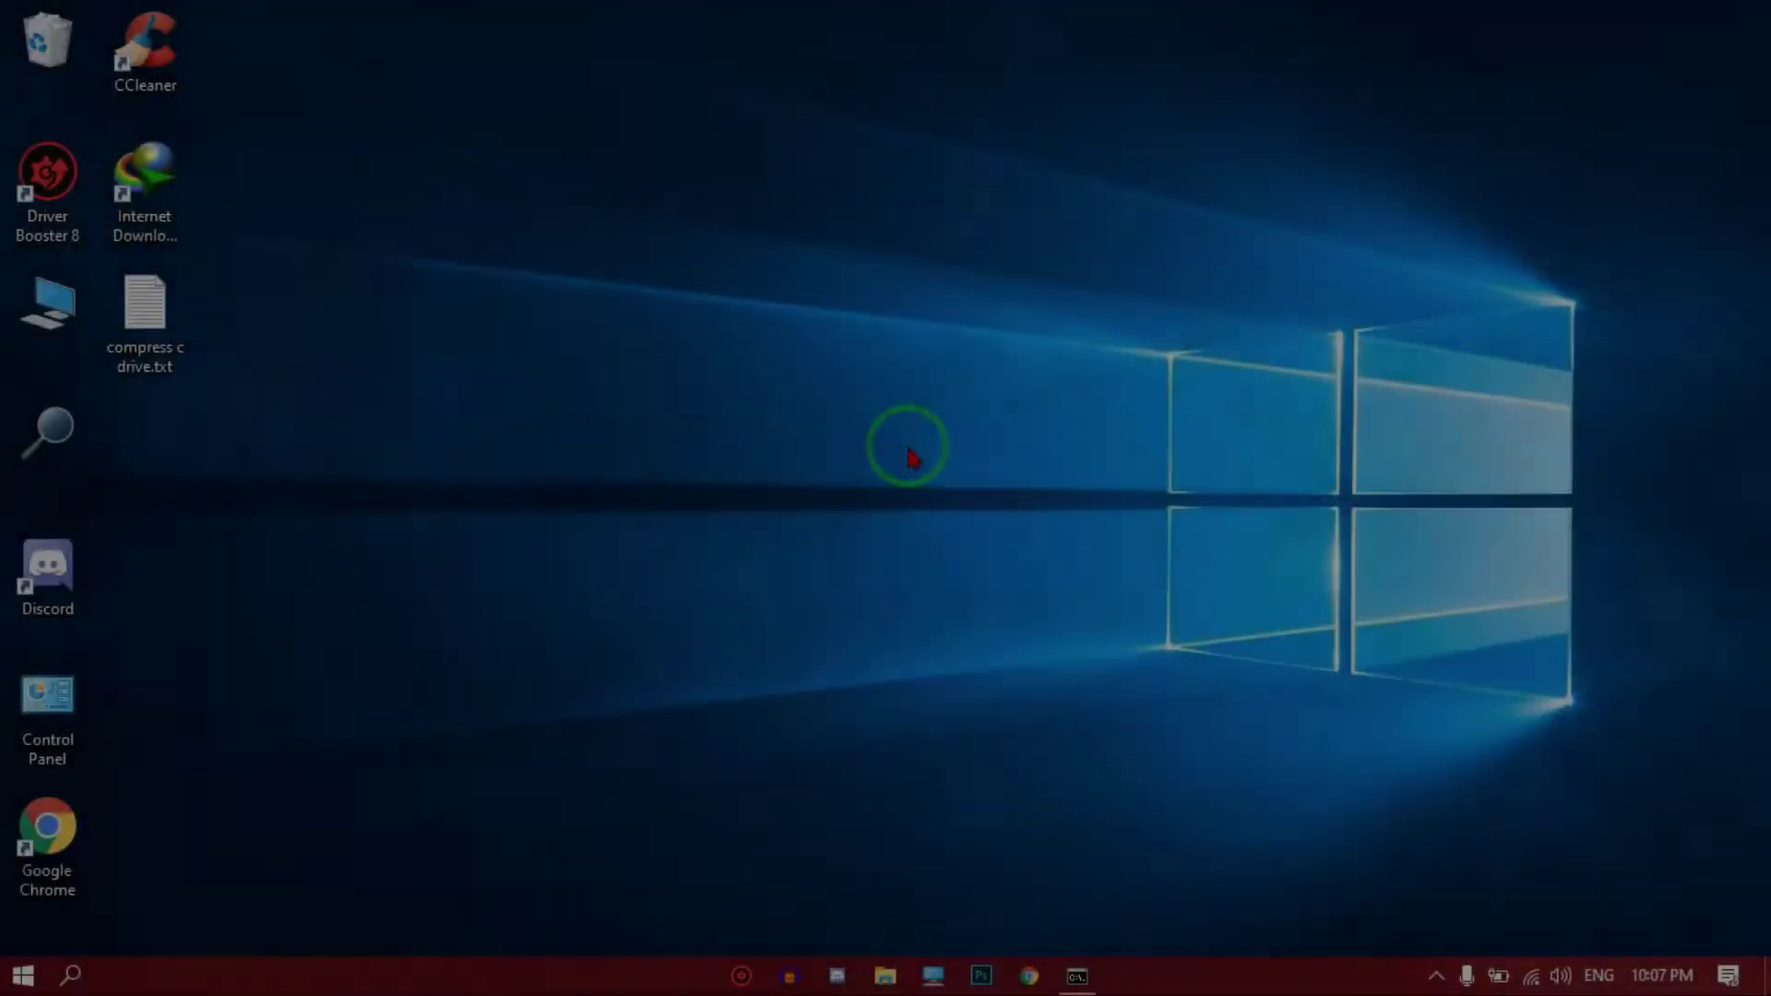
Open the Windows Temp folder with the Run command temp
{"action": "key", "text": "super+r"}
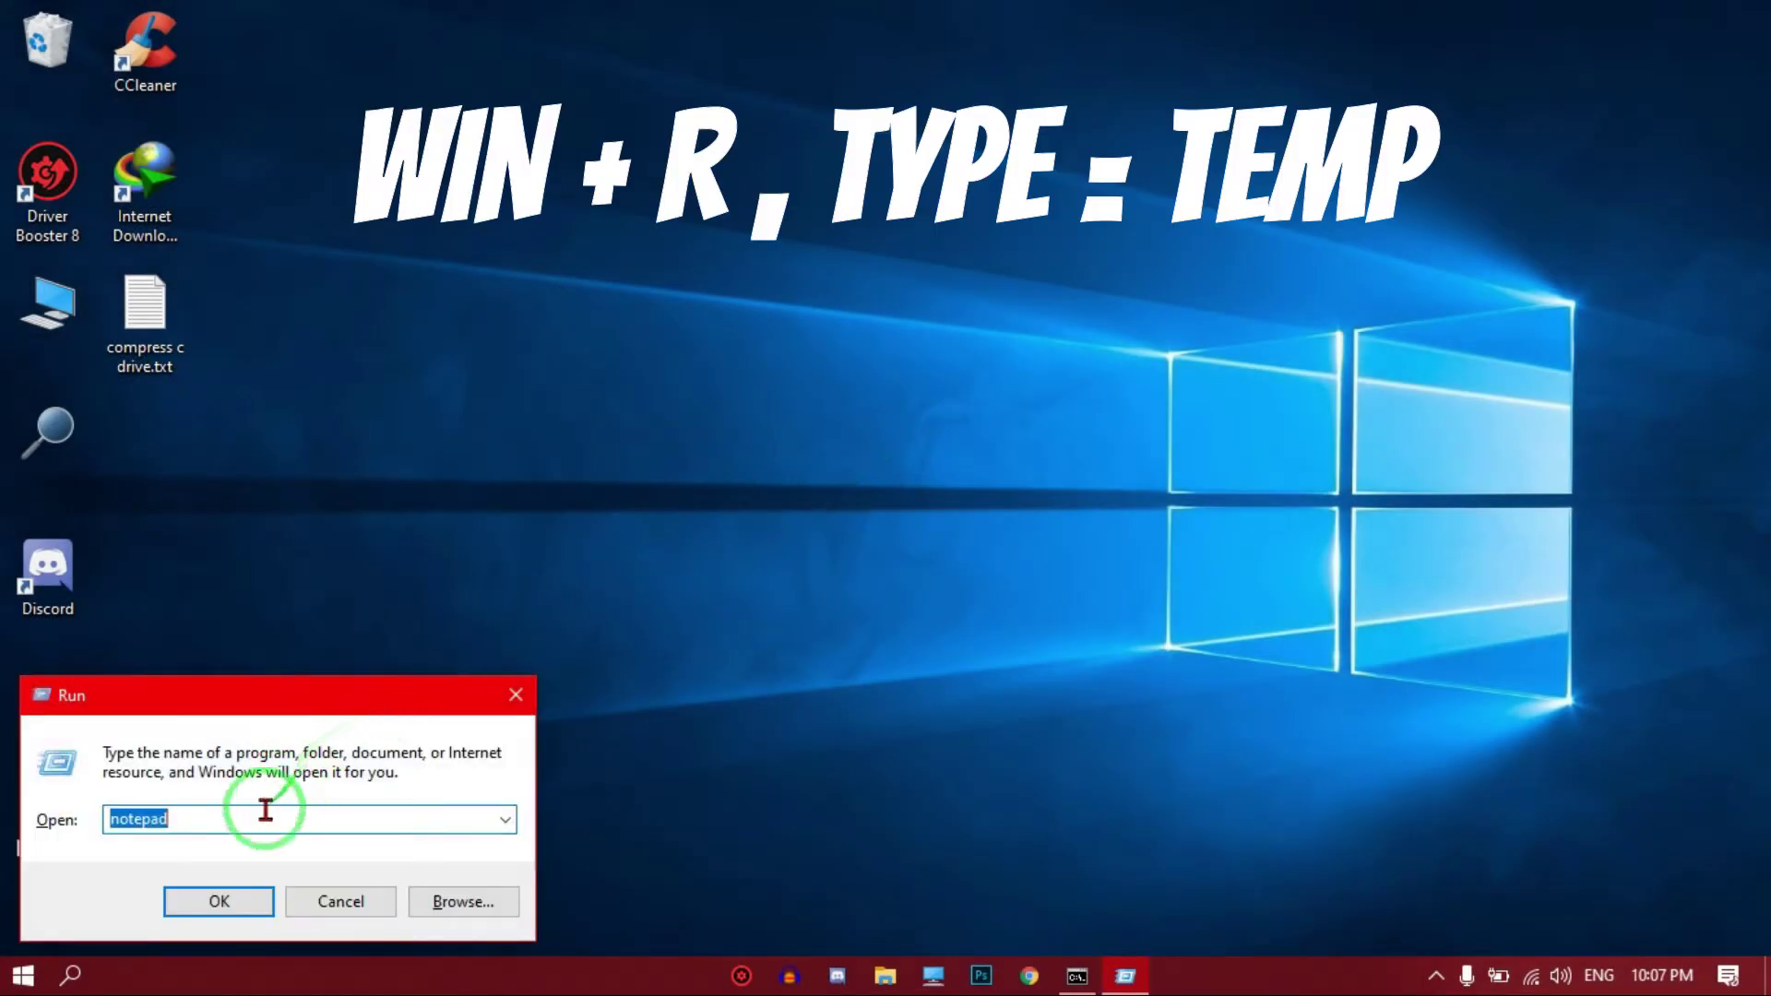
{"action": "left_click_drag", "start_coordinate": [252, 818], "coordinate": [62, 812]}
{"action": "key", "text": "BackSpace"}
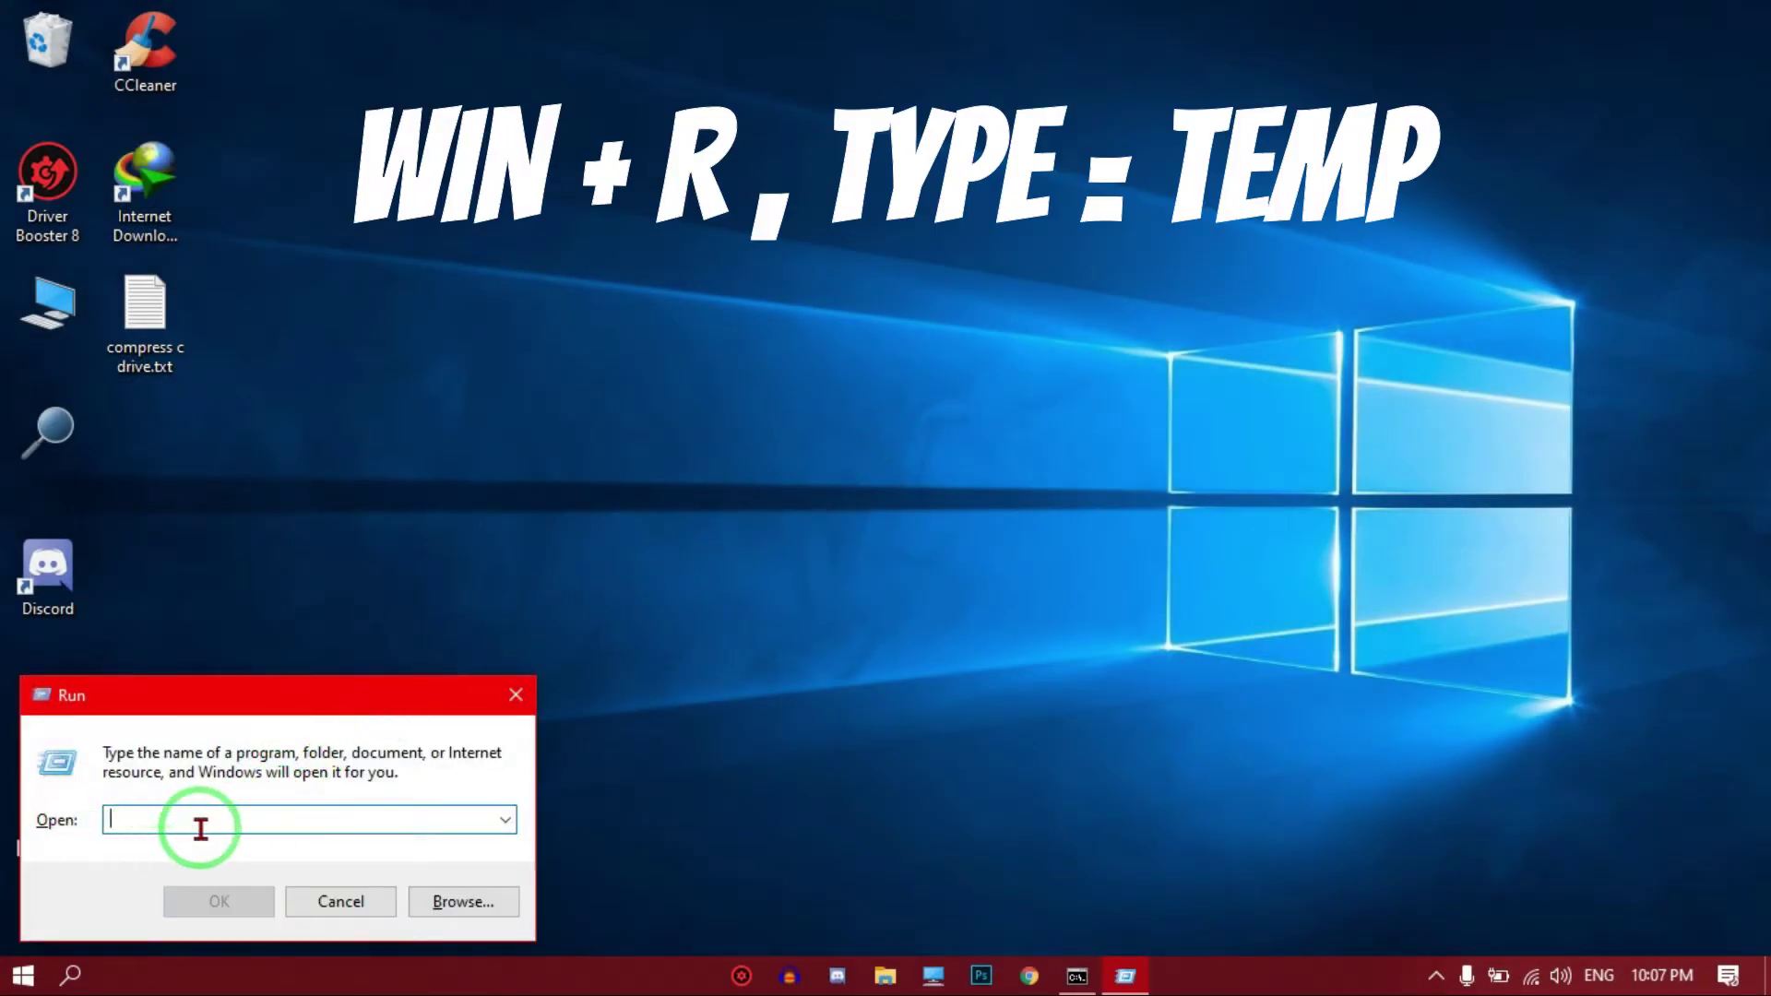
{"action": "type", "text": "tem"}
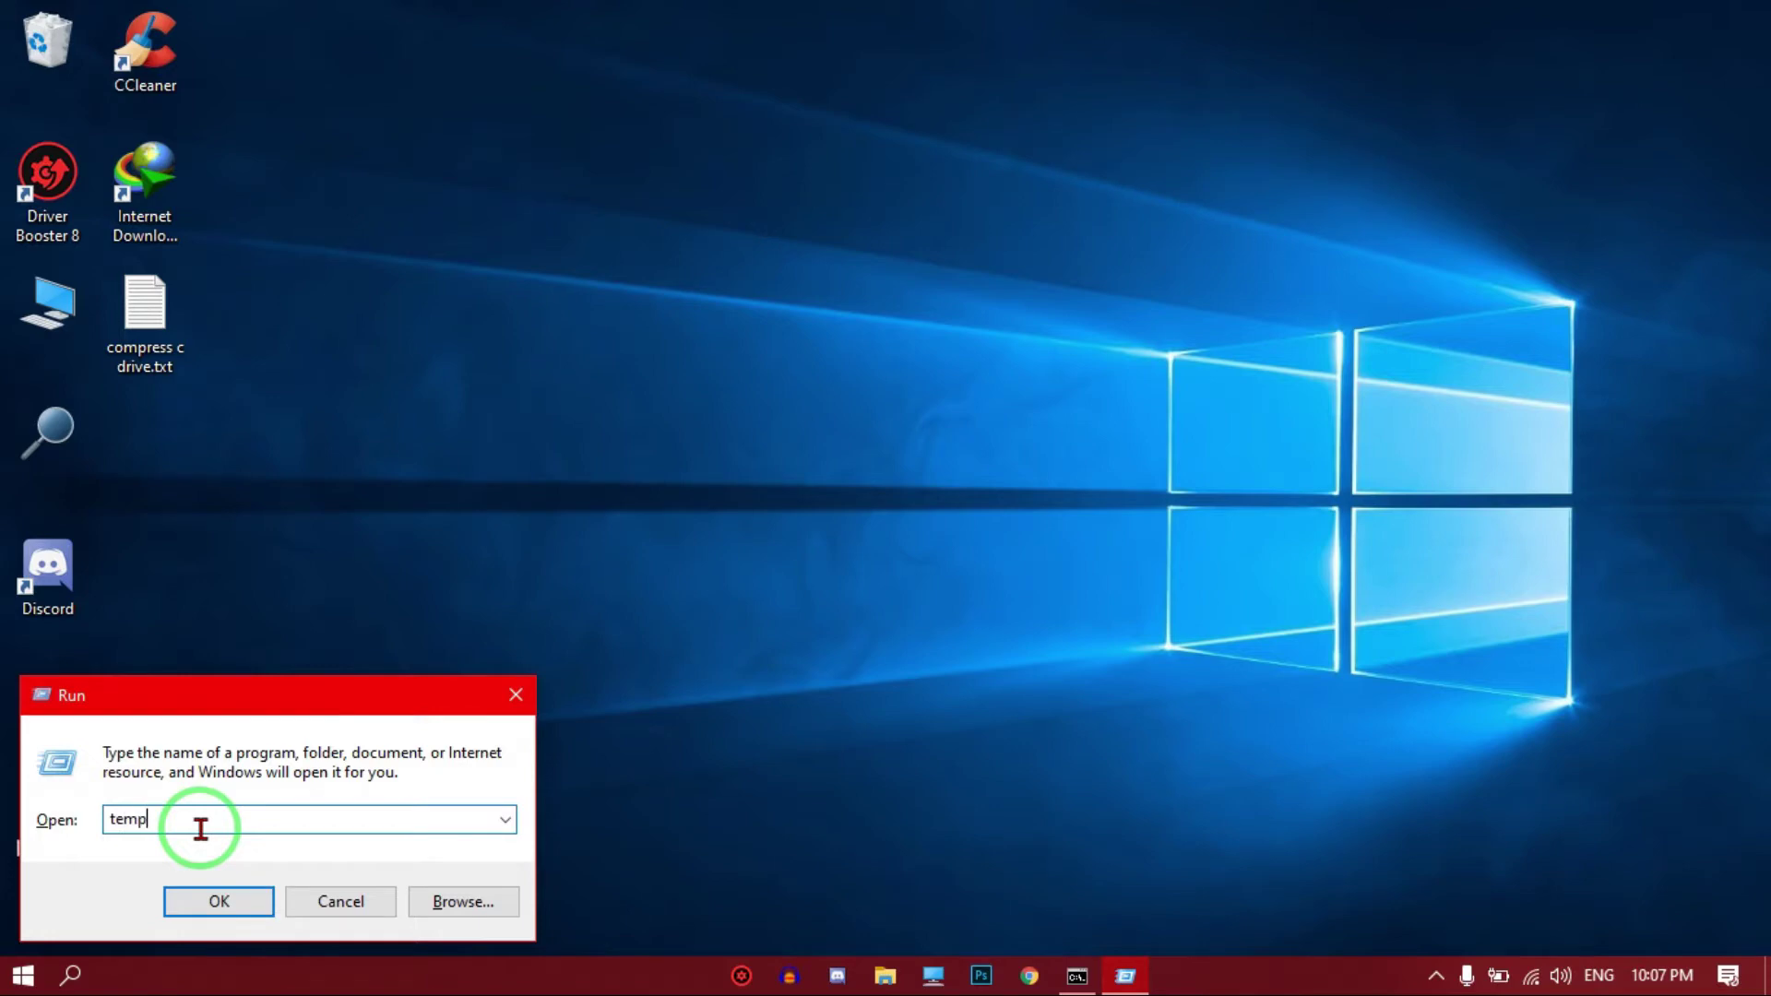
{"action": "type", "text": "p"}
{"action": "key", "text": "Return"}
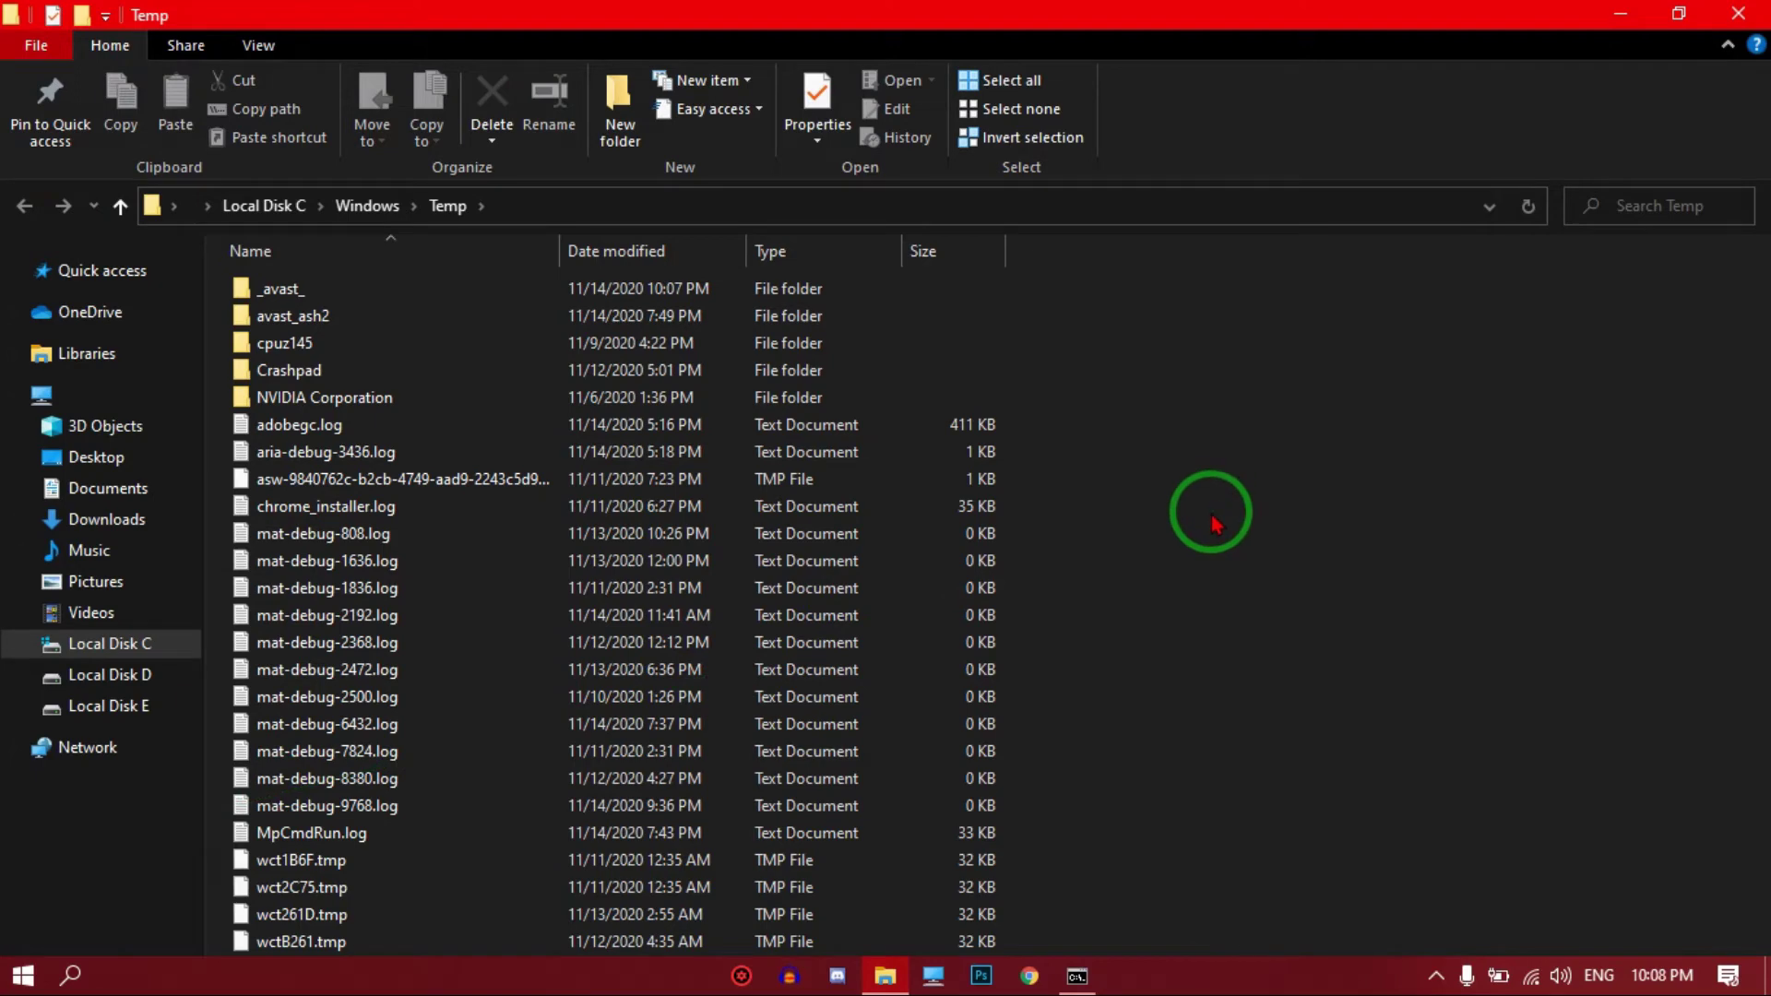
Delete everything in the Windows Temp folder, skipping all files and folders in use, and close the folder
{"action": "key", "text": "ctrl+a"}
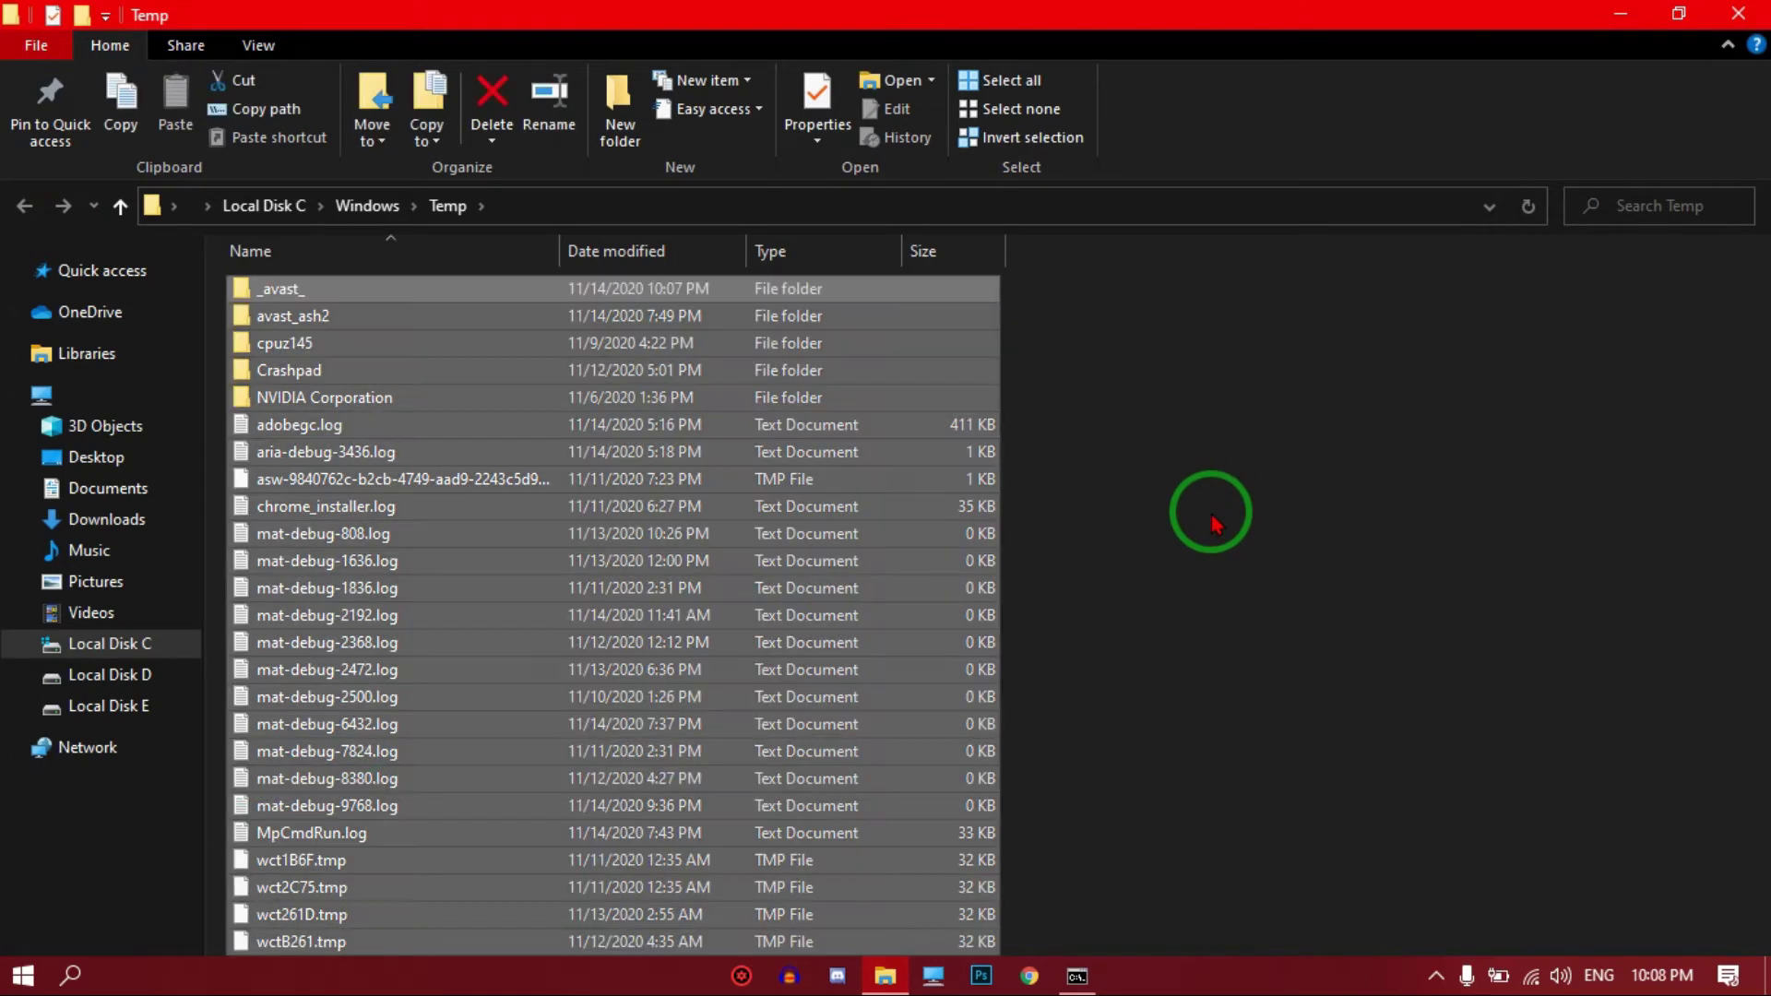
{"action": "right_click", "coordinate": [879, 427]}
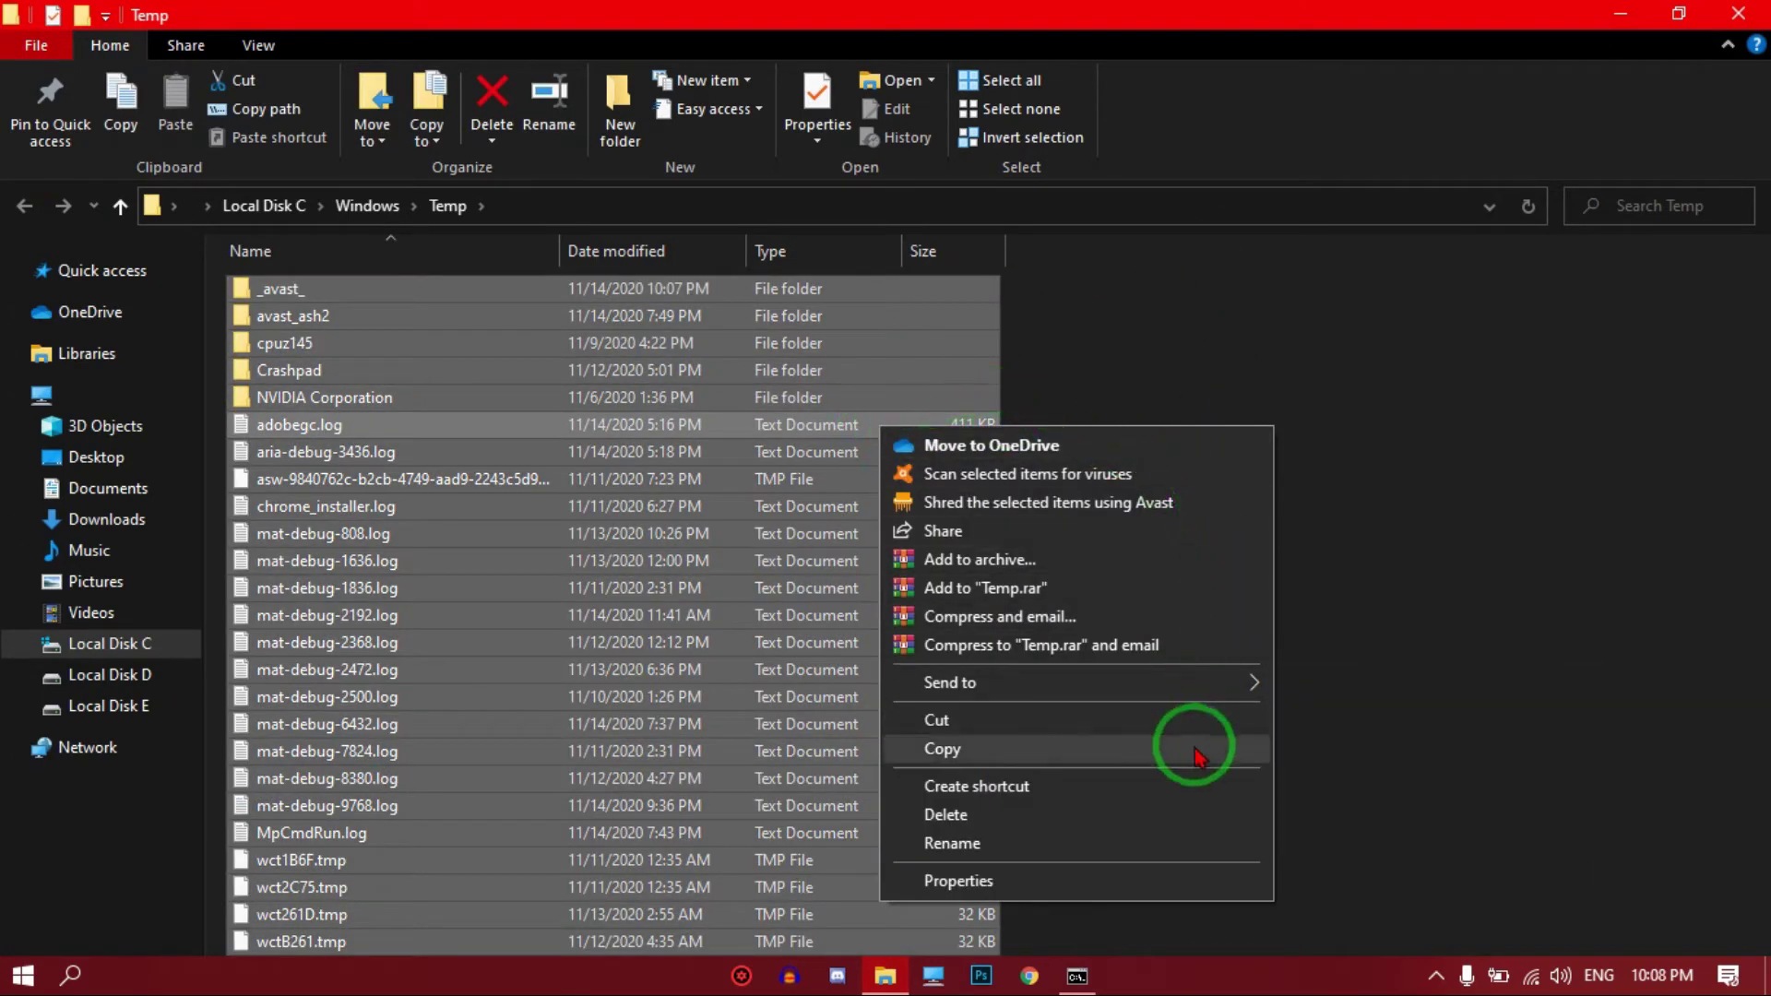
{"action": "left_click", "coordinate": [1187, 819]}
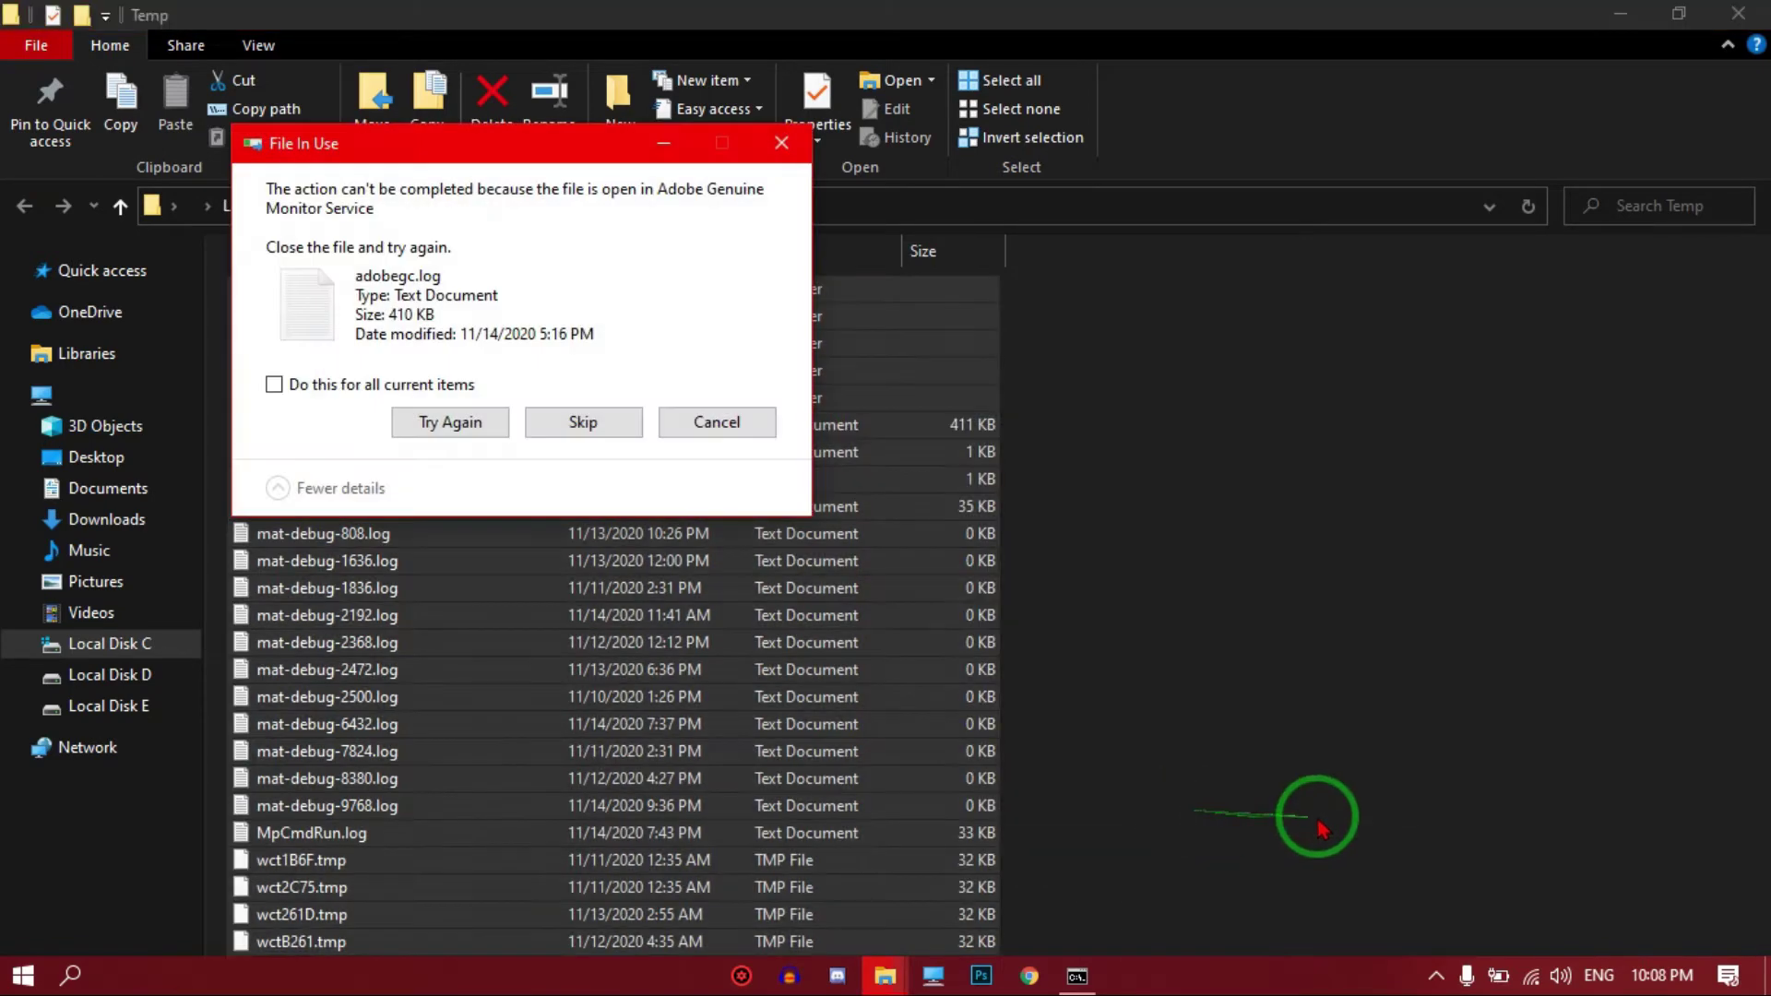
{"action": "left_click_drag", "start_coordinate": [585, 149], "coordinate": [1284, 138]}
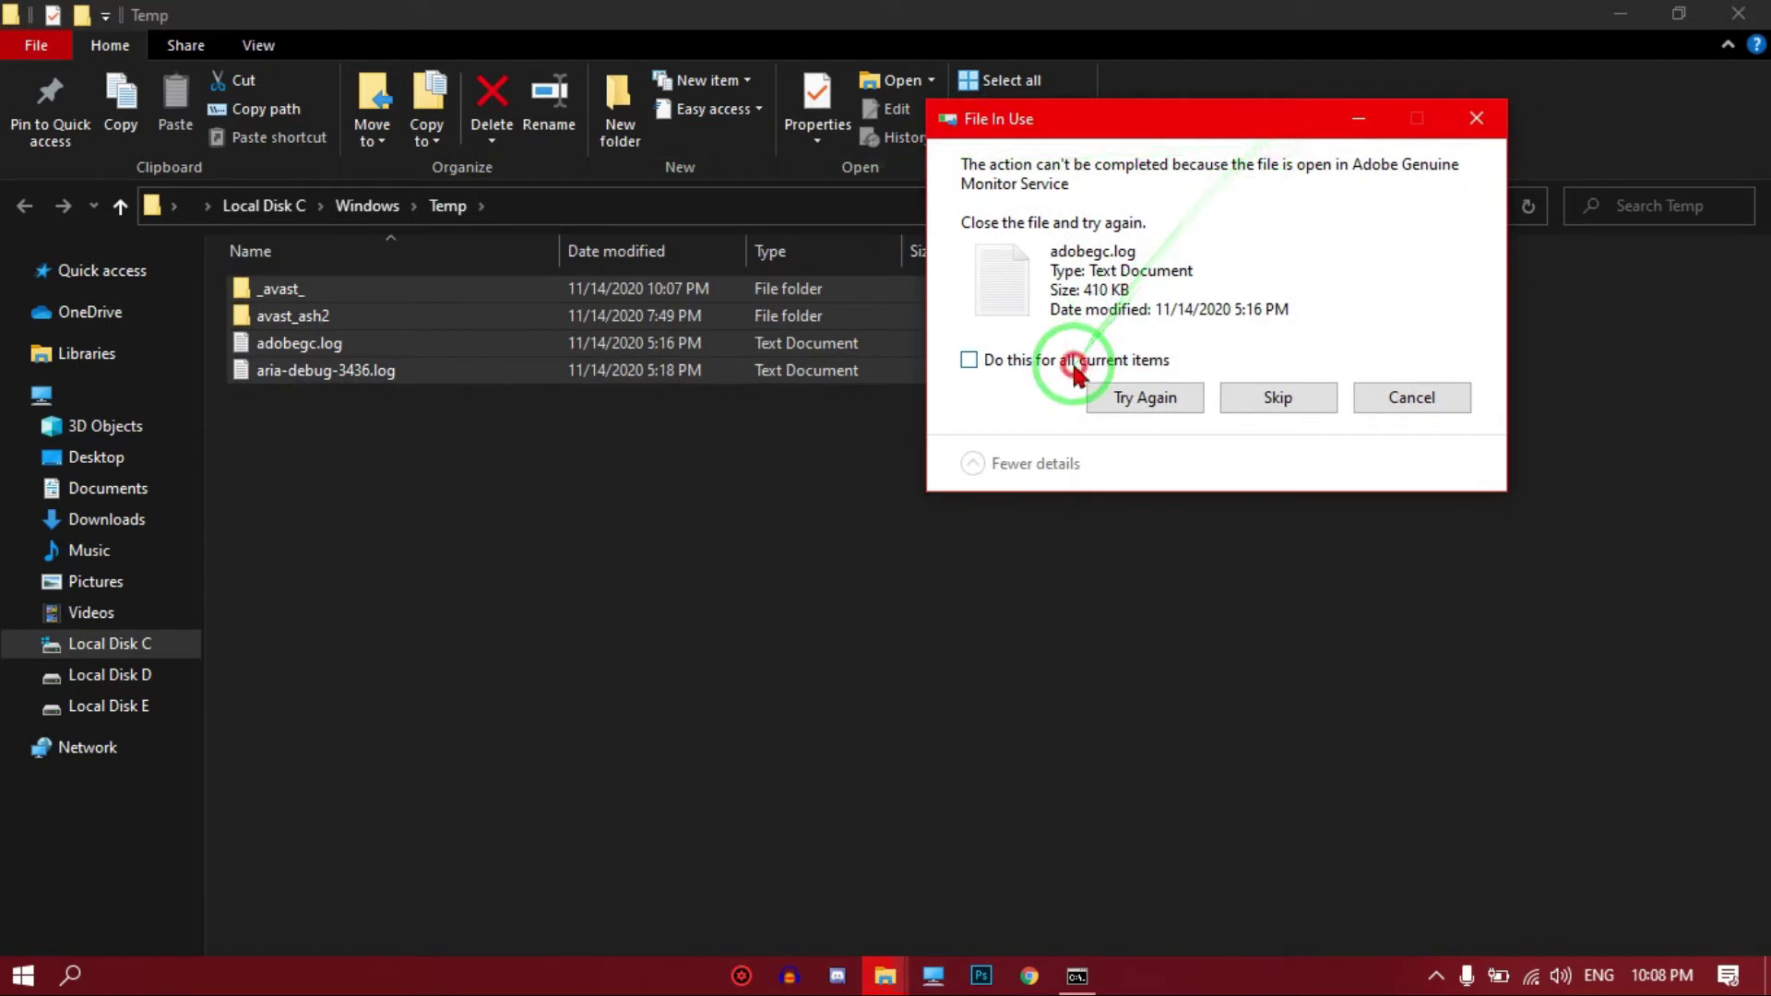
{"action": "left_click", "coordinate": [968, 359]}
{"action": "left_click", "coordinate": [1277, 399]}
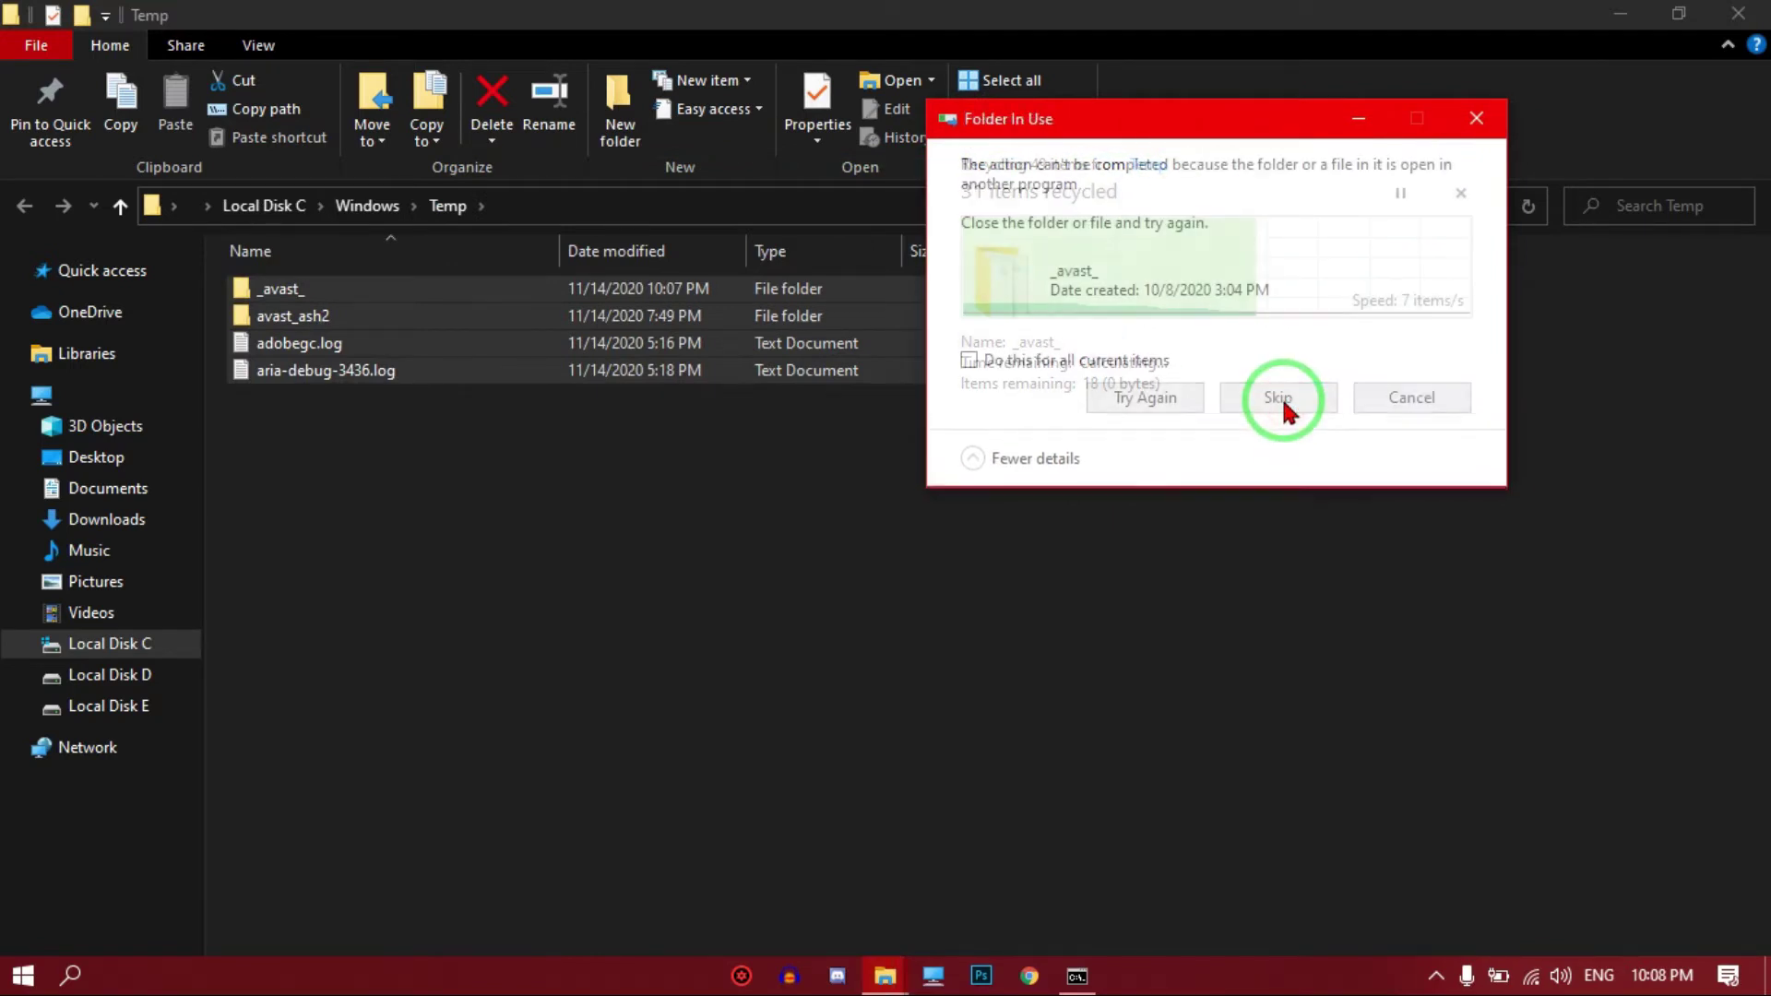
{"action": "left_click", "coordinate": [968, 360]}
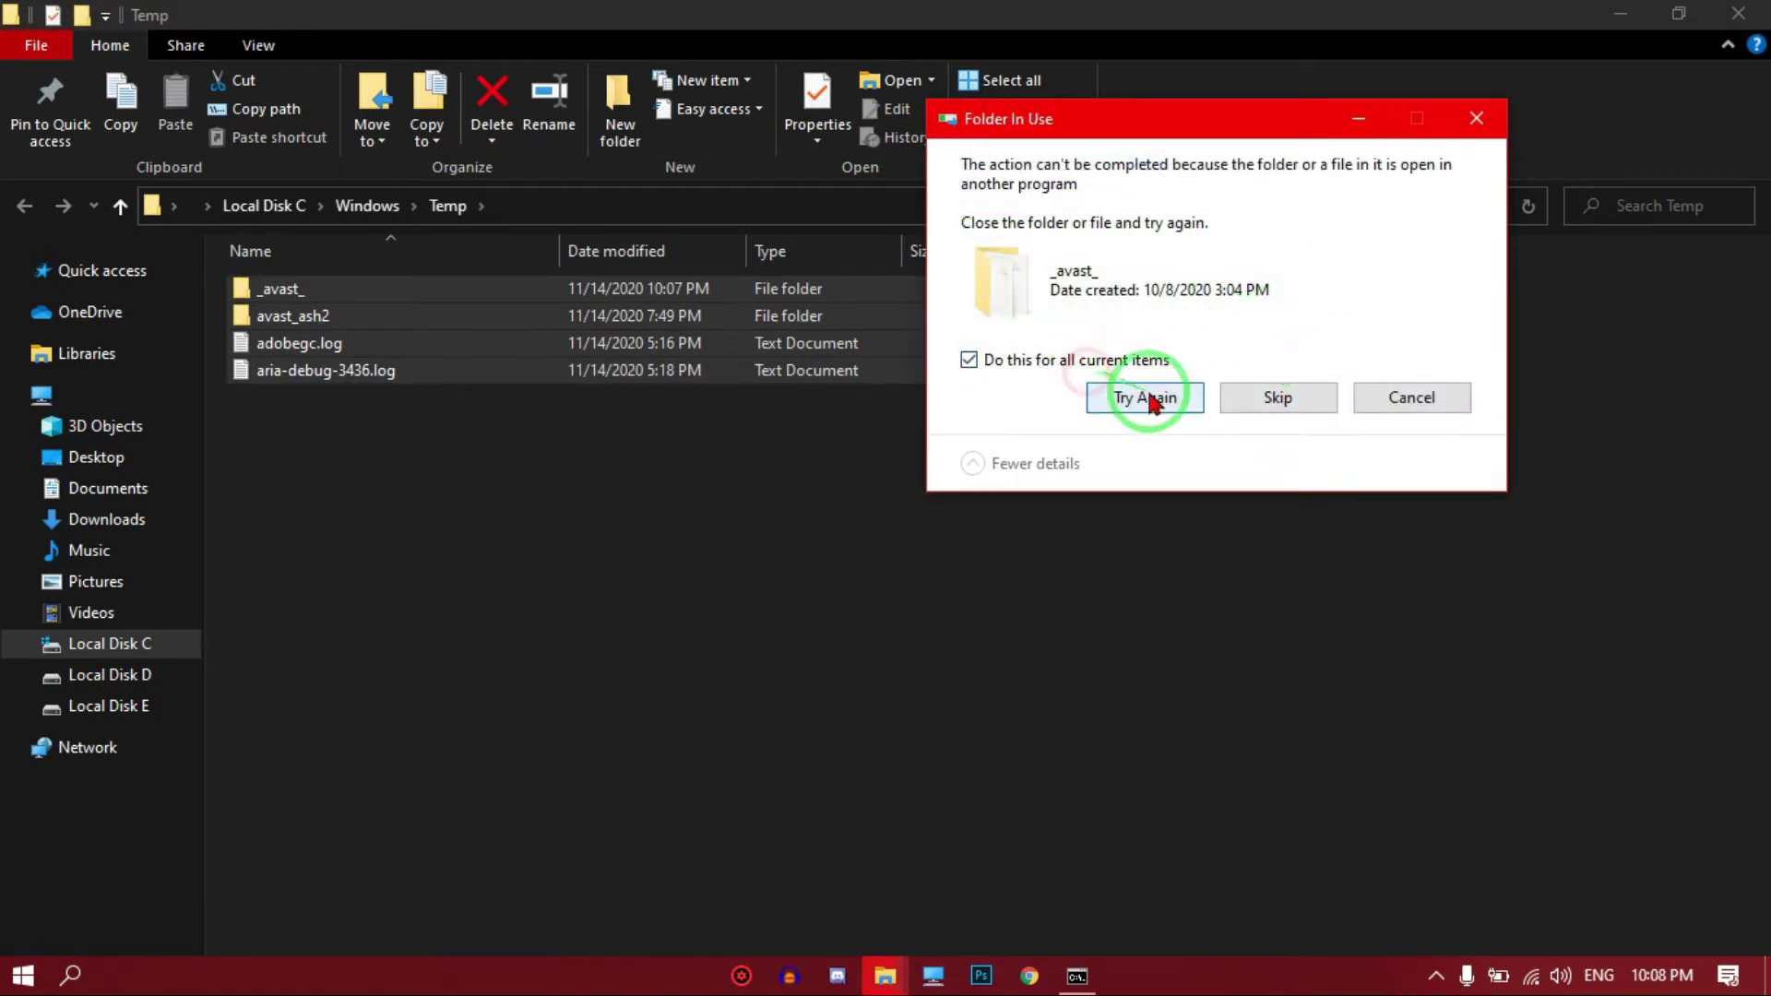
{"action": "left_click", "coordinate": [1284, 400]}
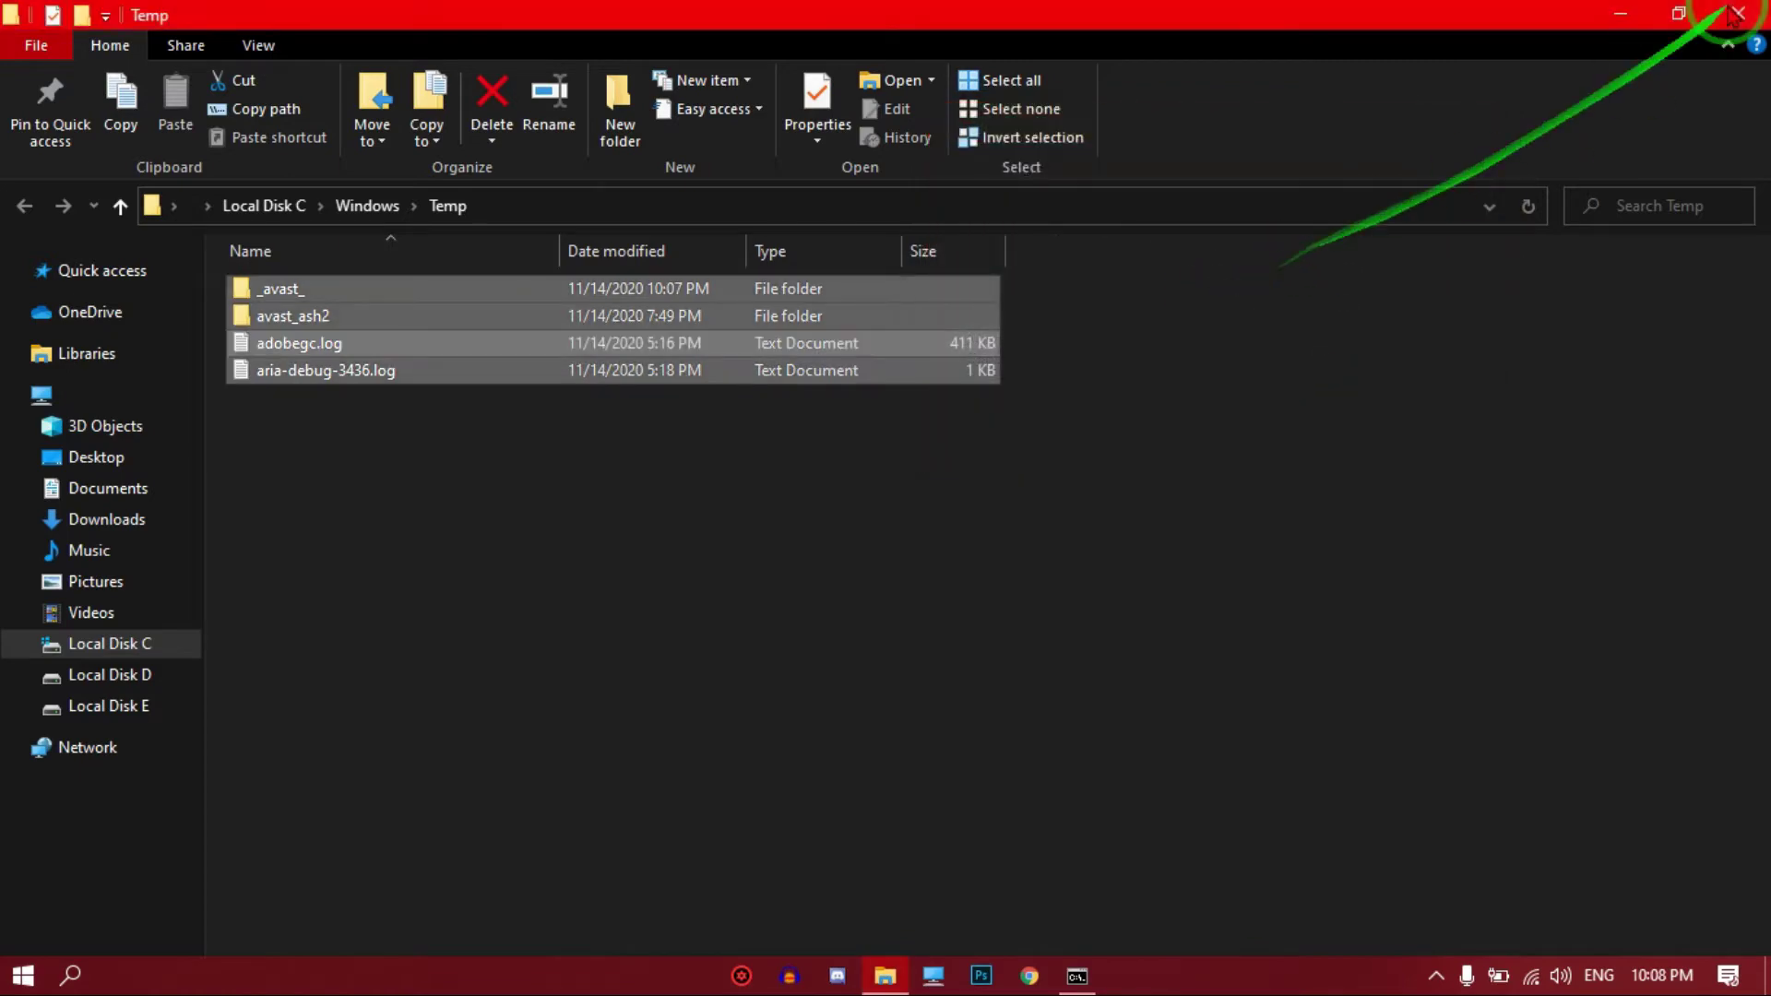
{"action": "left_click", "coordinate": [1734, 14]}
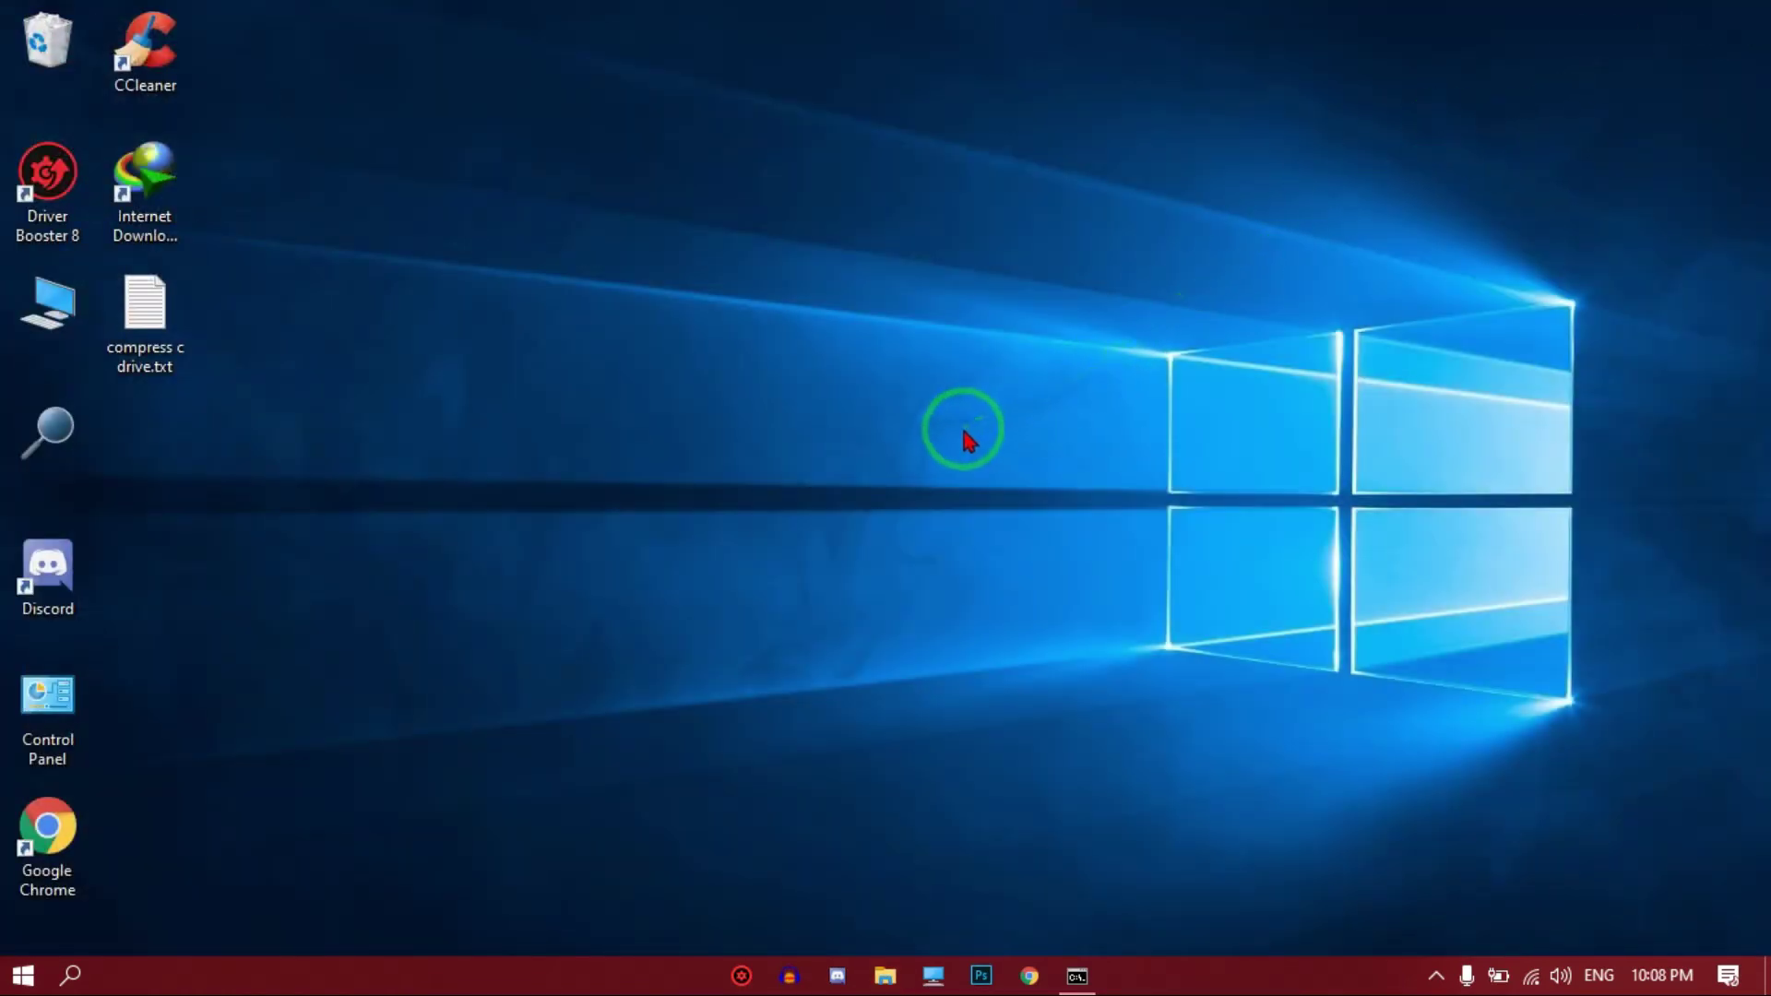
Open the user's local Temp folder with the Run command %temp%
{"action": "key", "text": "super+r"}
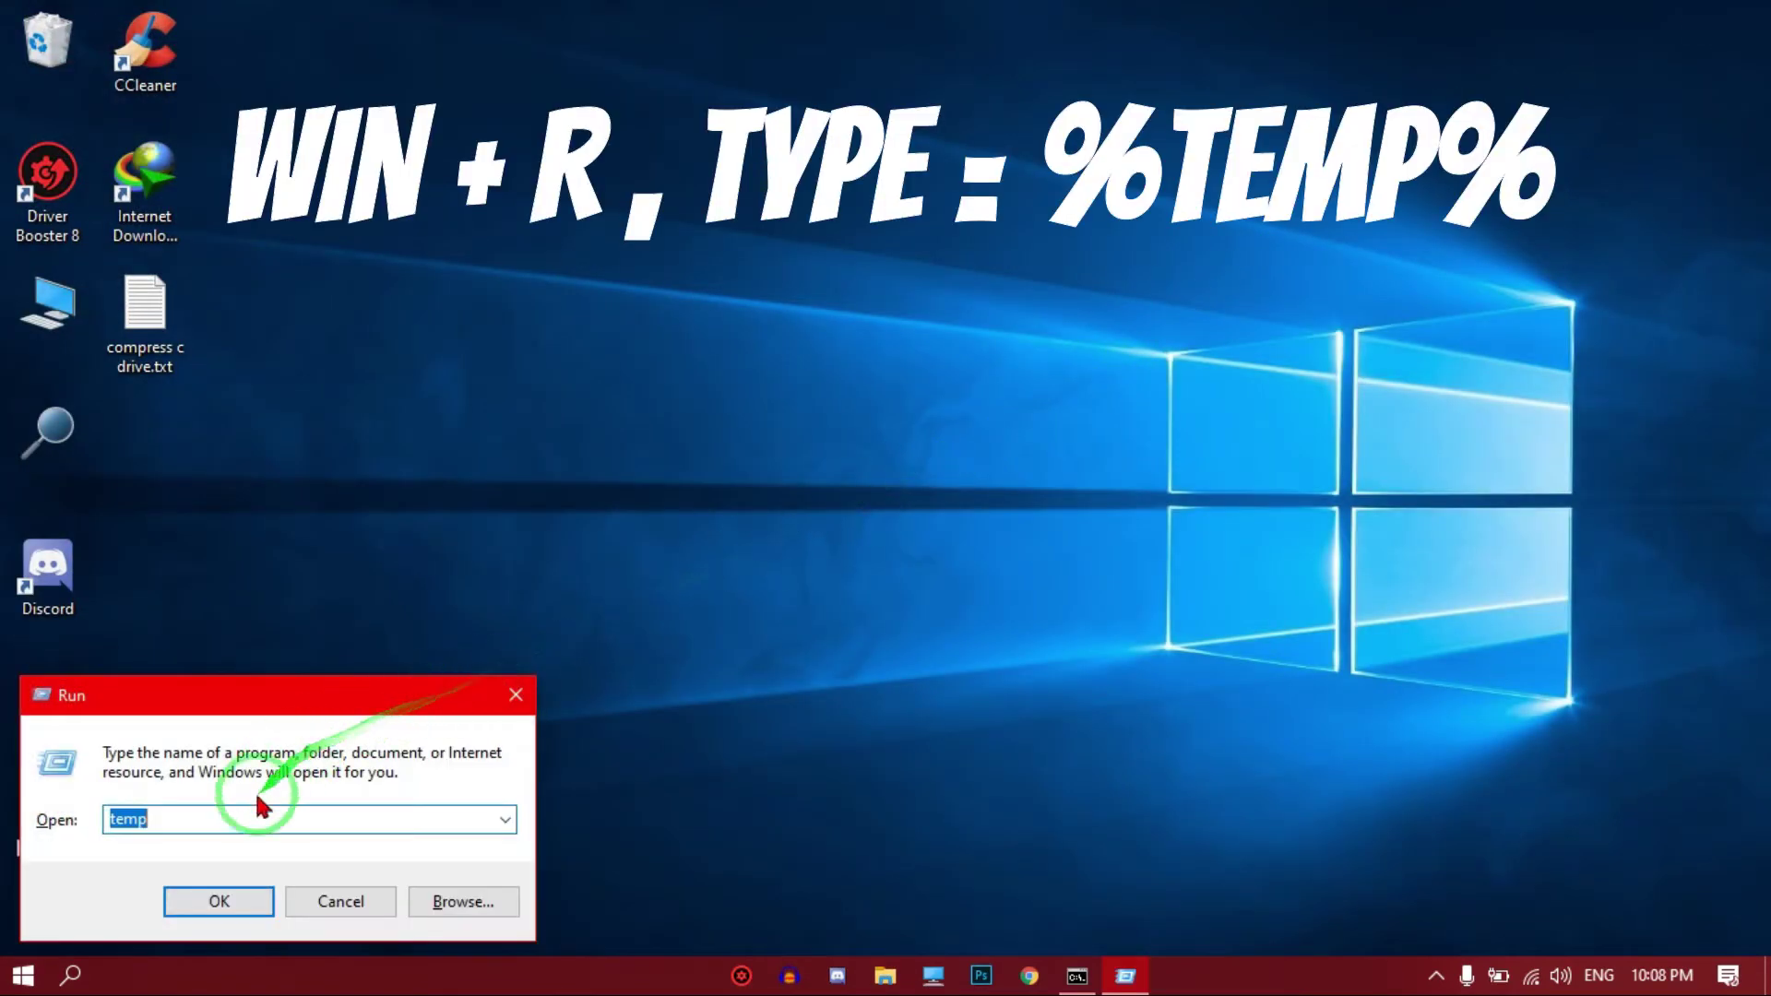
{"action": "left_click", "coordinate": [230, 813]}
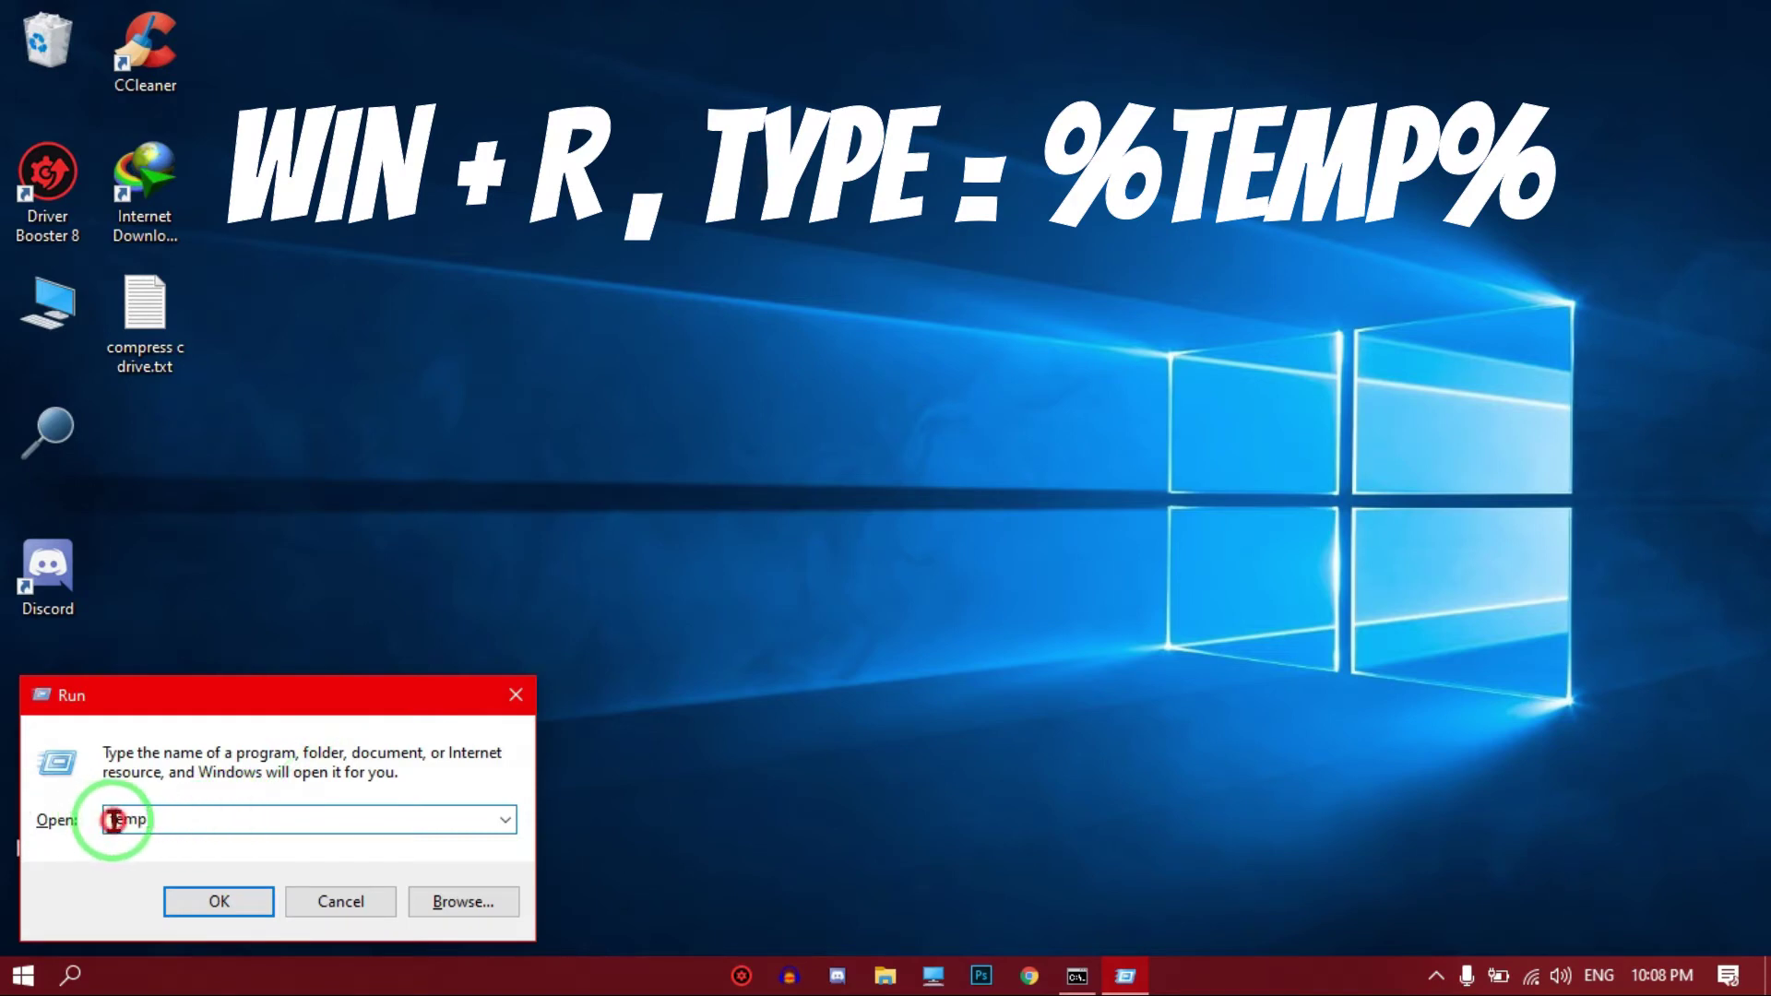
{"action": "left_click", "coordinate": [113, 819]}
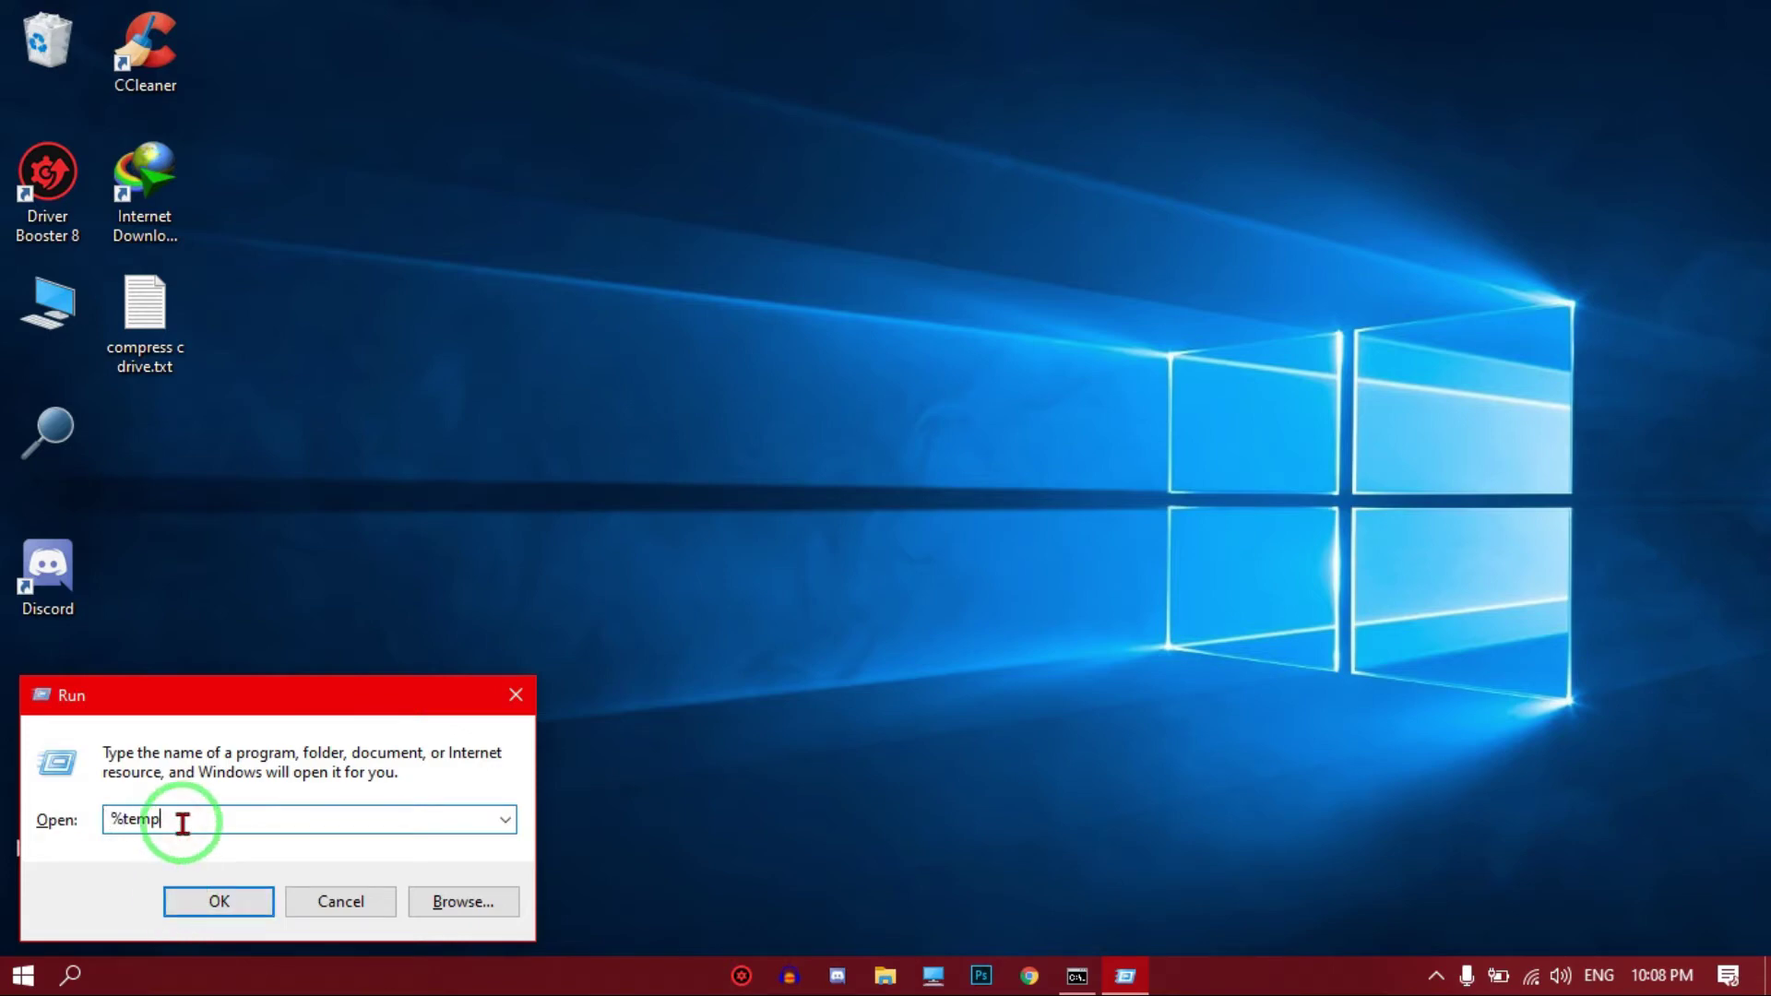
{"action": "left_click", "coordinate": [212, 902]}
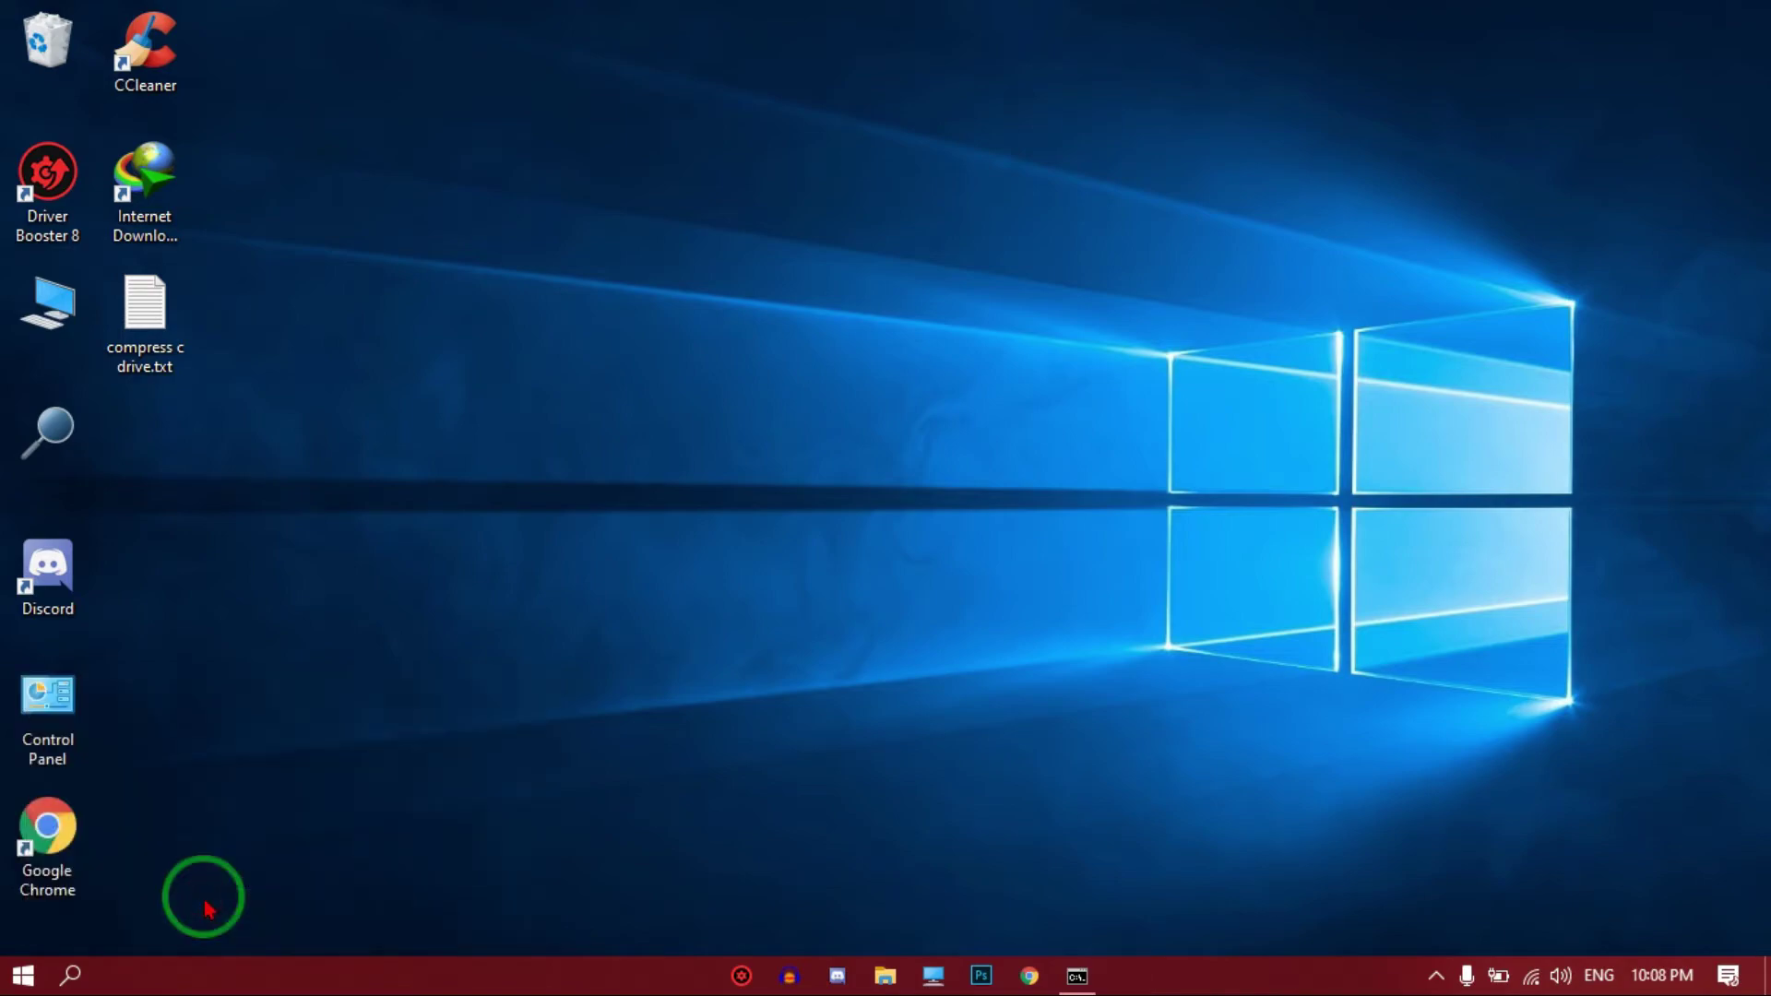
Delete all items in the AppData Local Temp folder, skipping every in-use or access-denied item, and close the folder
{"action": "scroll", "coordinate": [1170, 507], "scroll_direction": "down", "scroll_amount": 17}
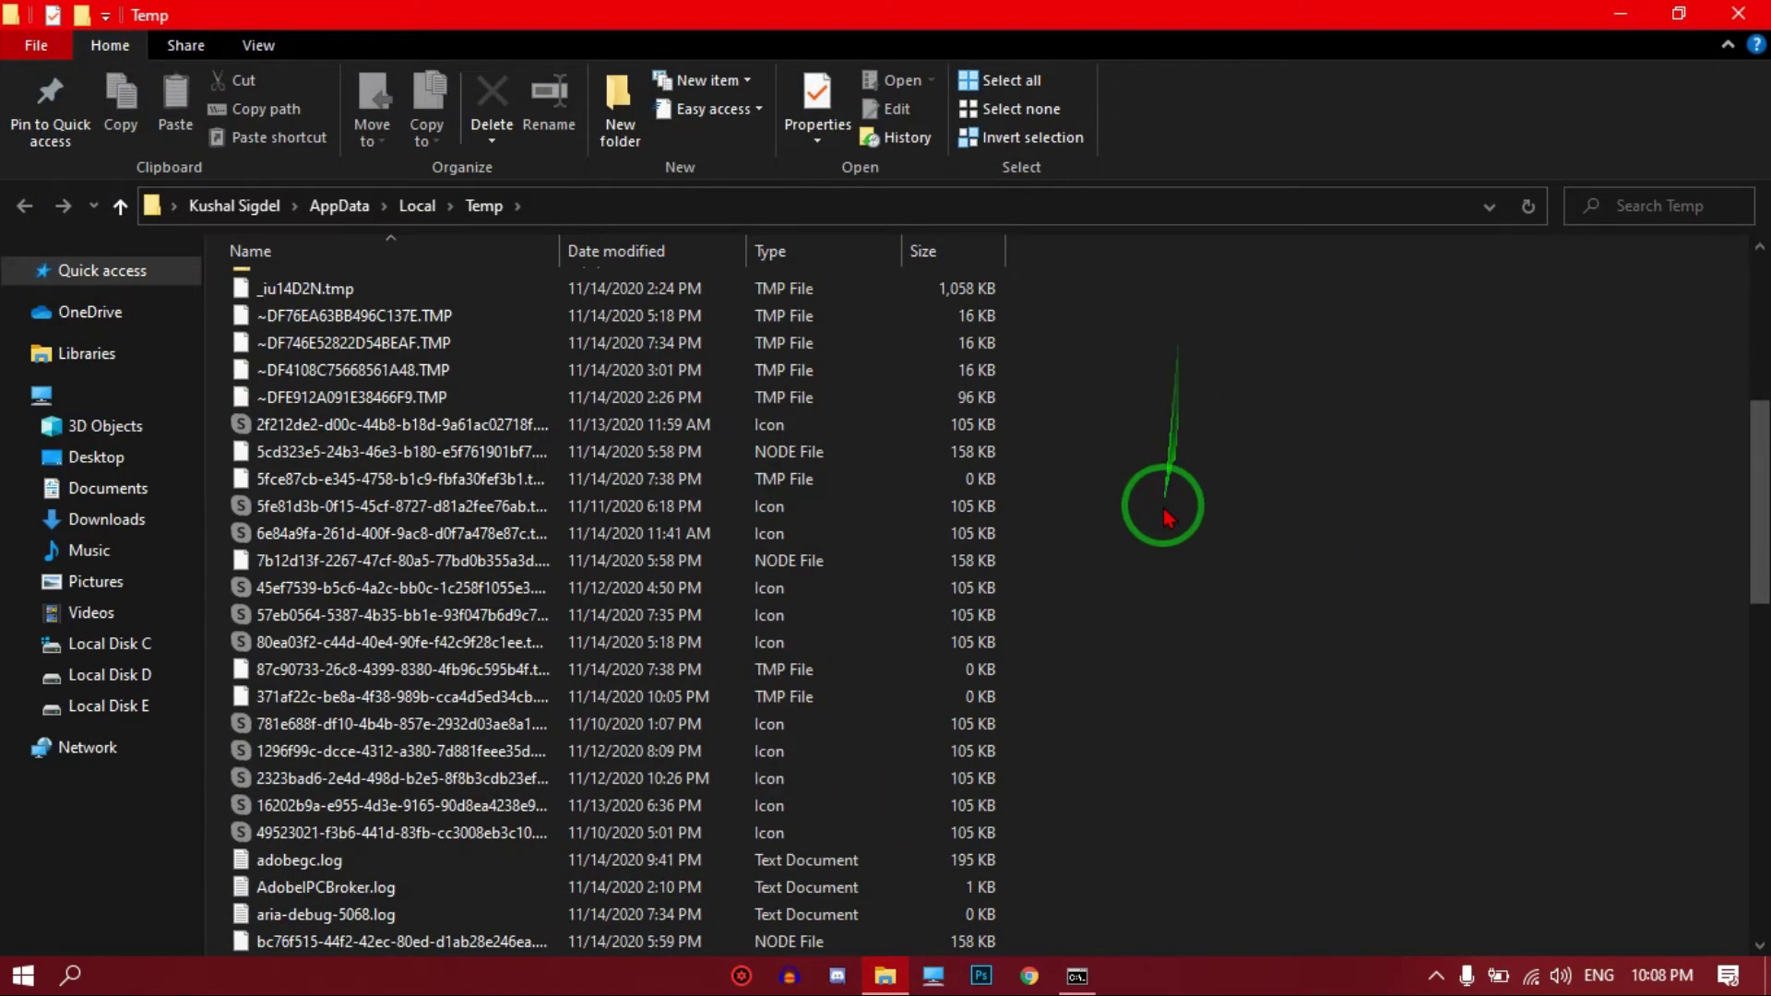
{"action": "scroll", "coordinate": [1166, 532], "scroll_direction": "up", "scroll_amount": 15}
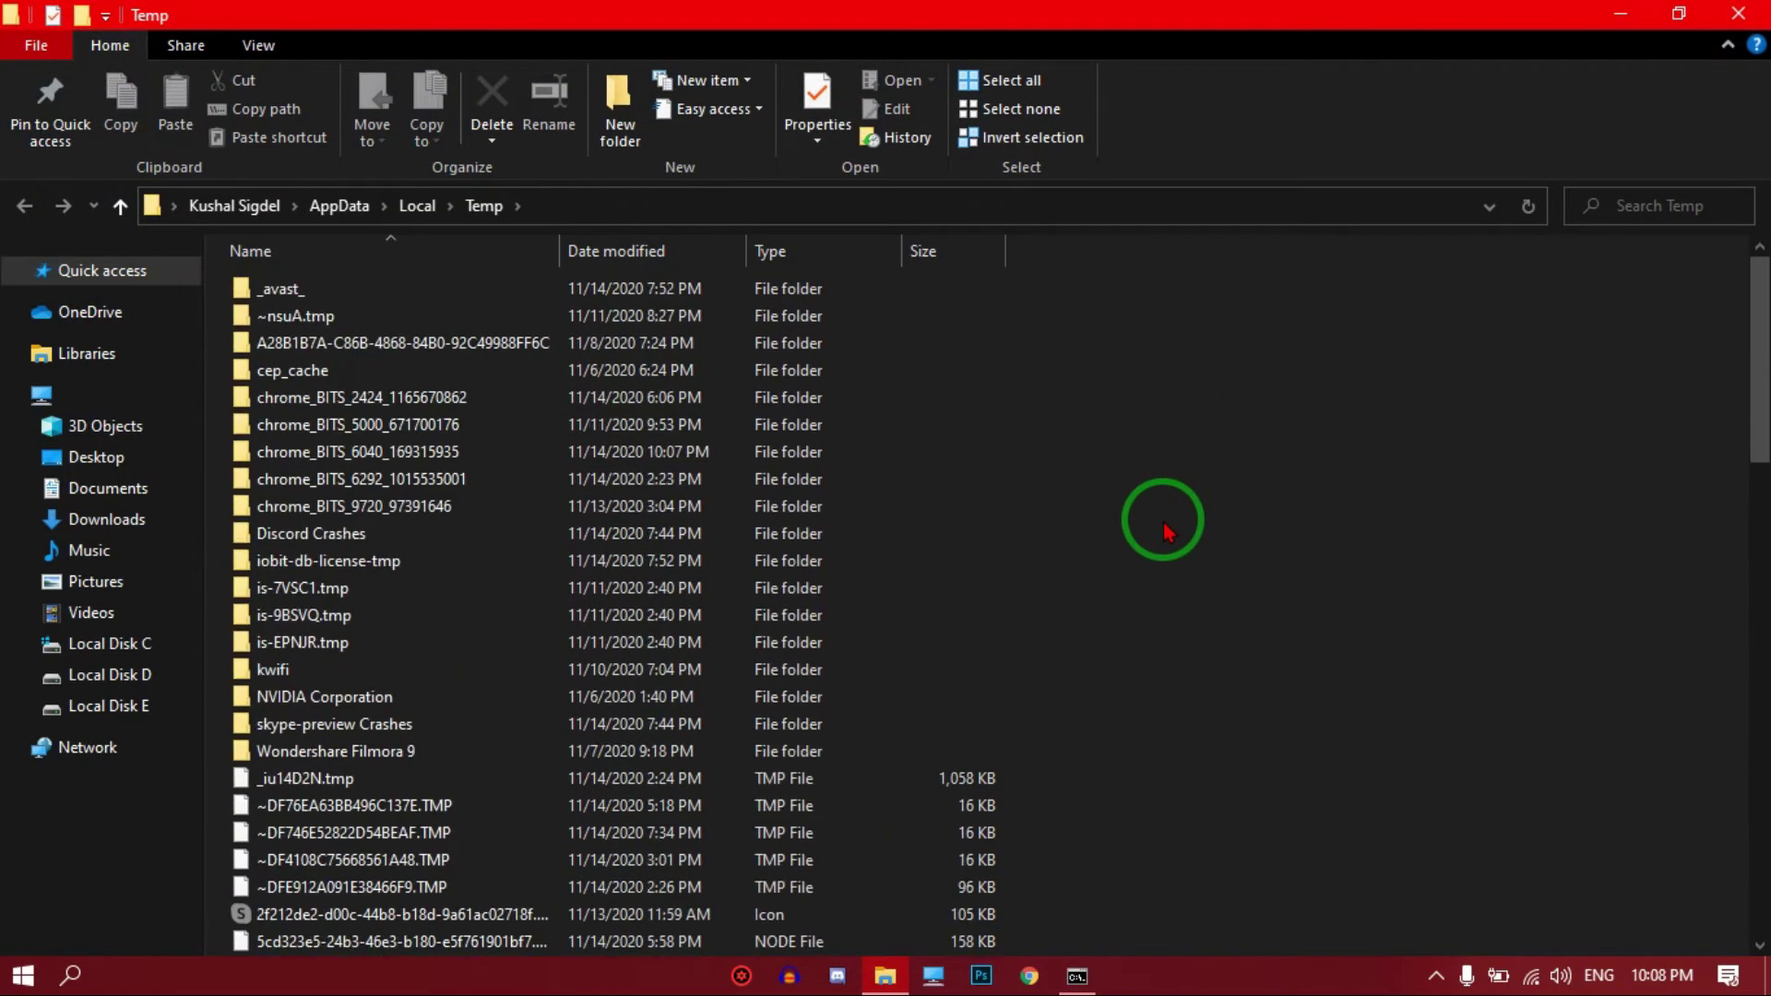
{"action": "key", "text": "ctrl+a"}
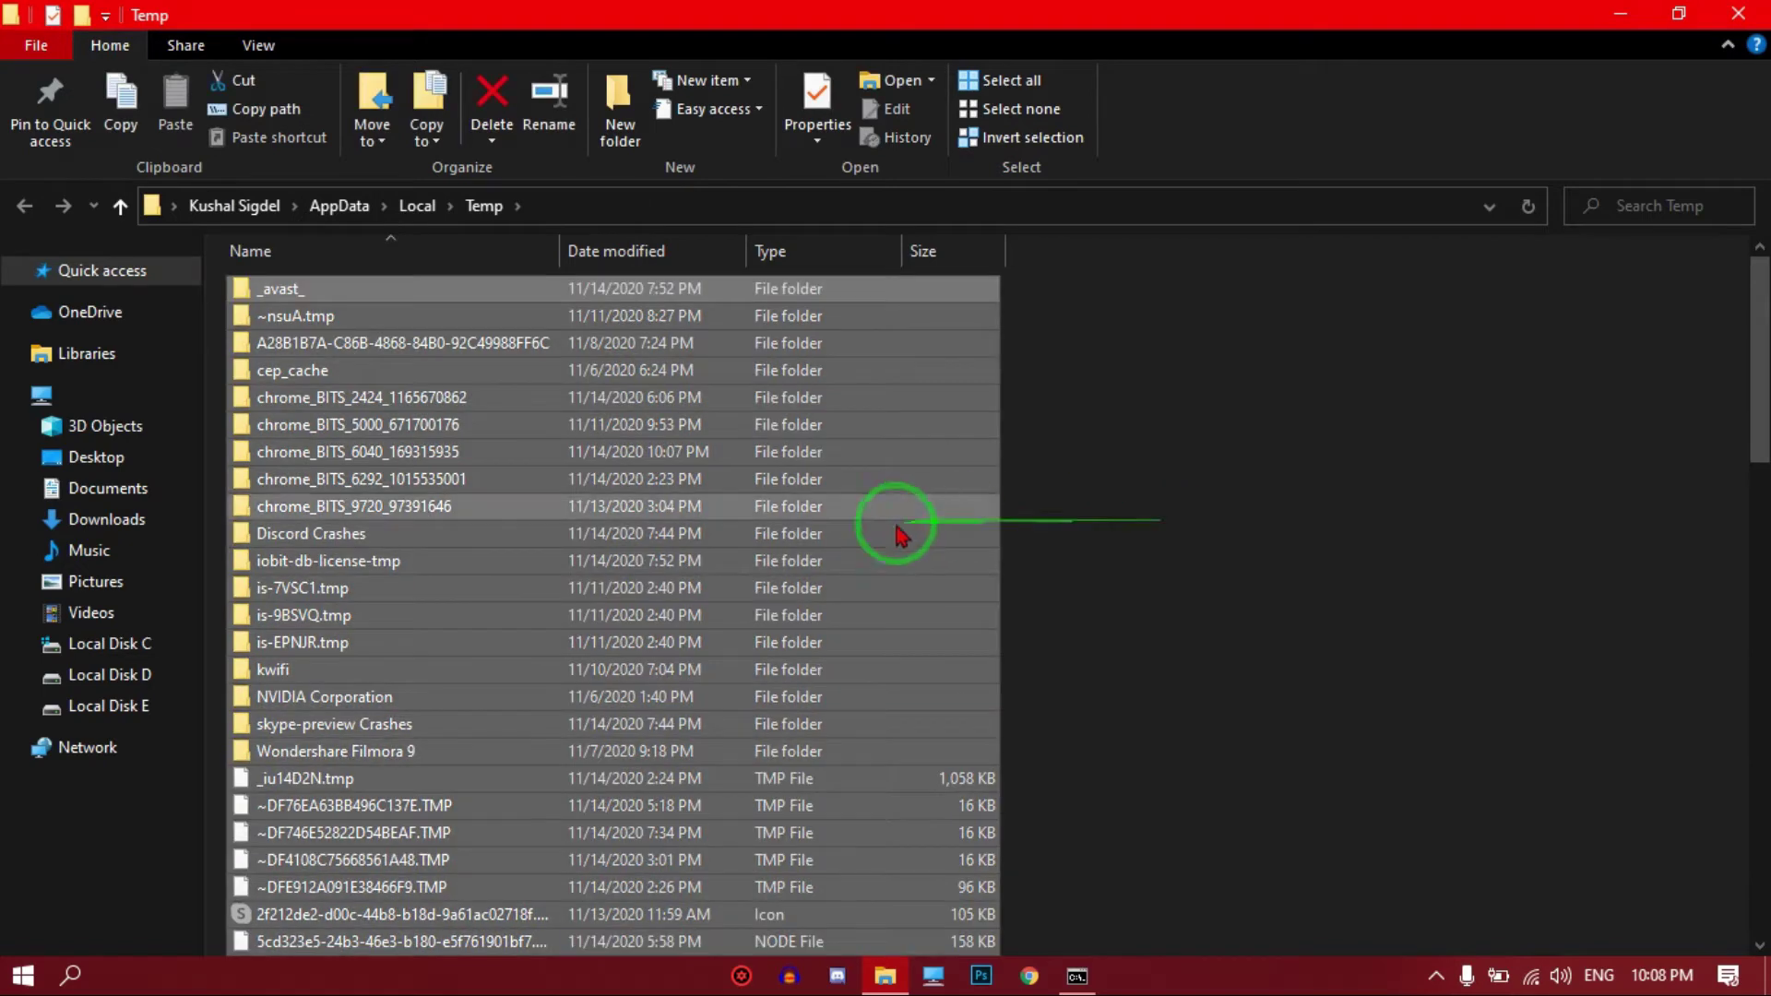
{"action": "right_click", "coordinate": [847, 536]}
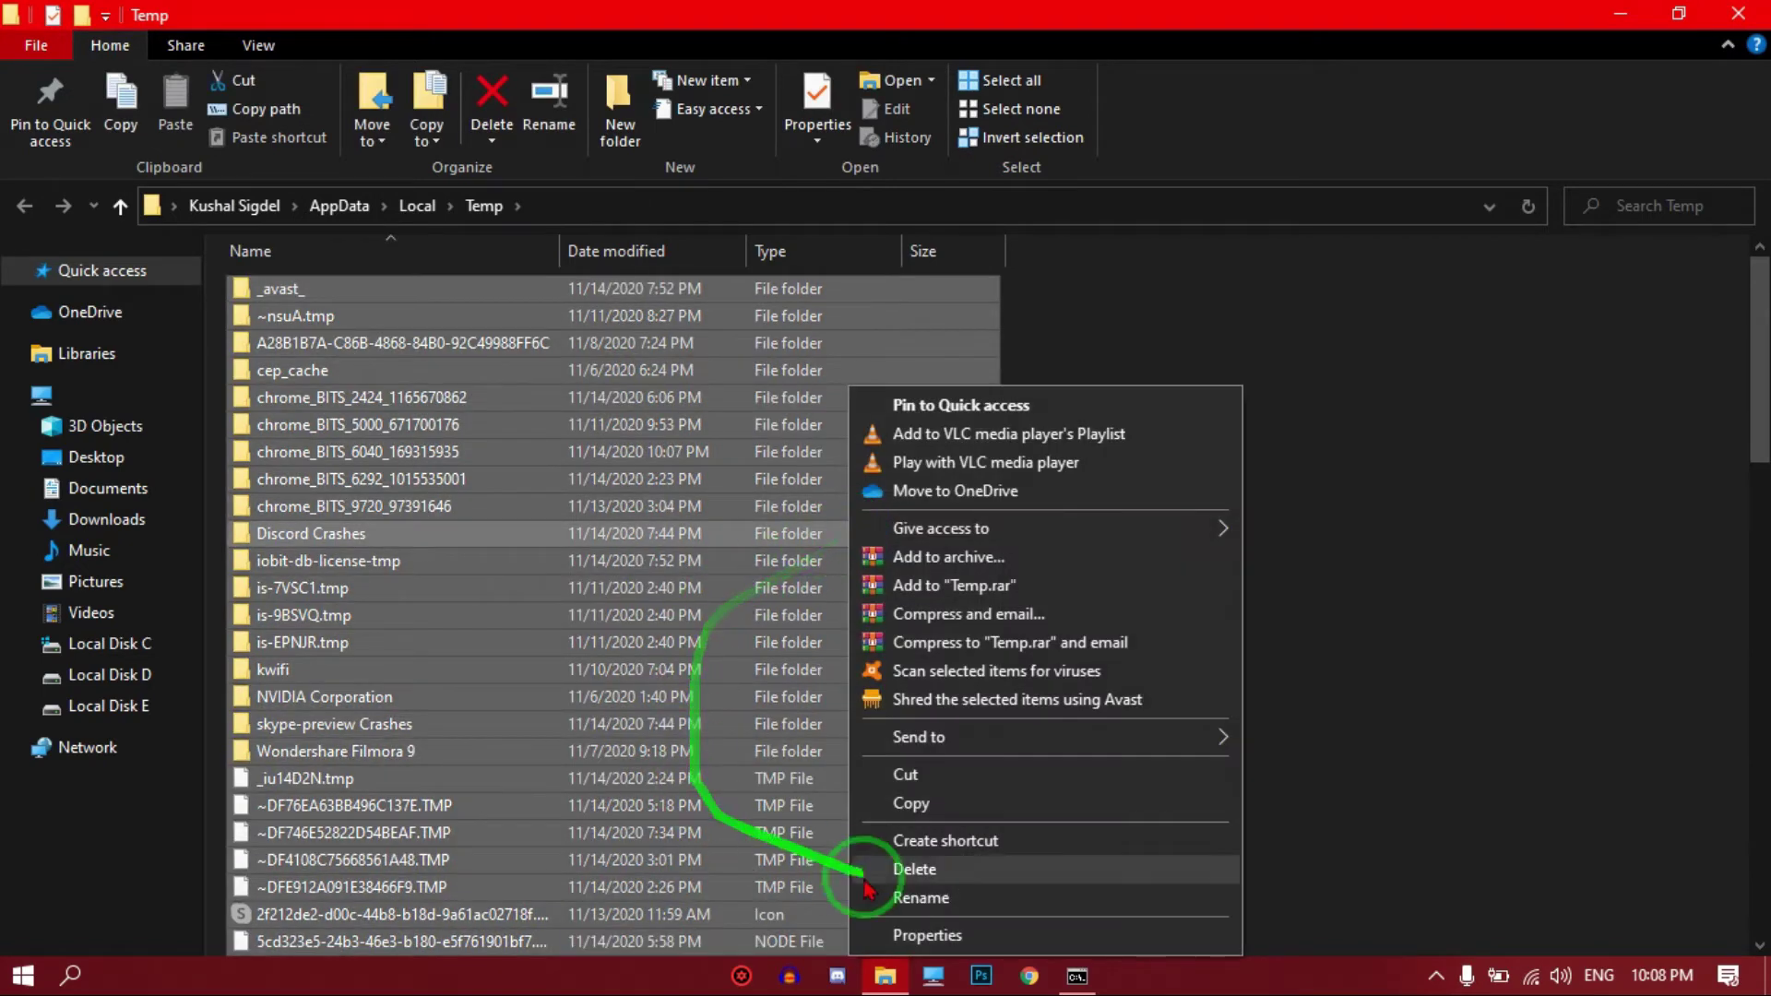
{"action": "left_click", "coordinate": [1110, 874]}
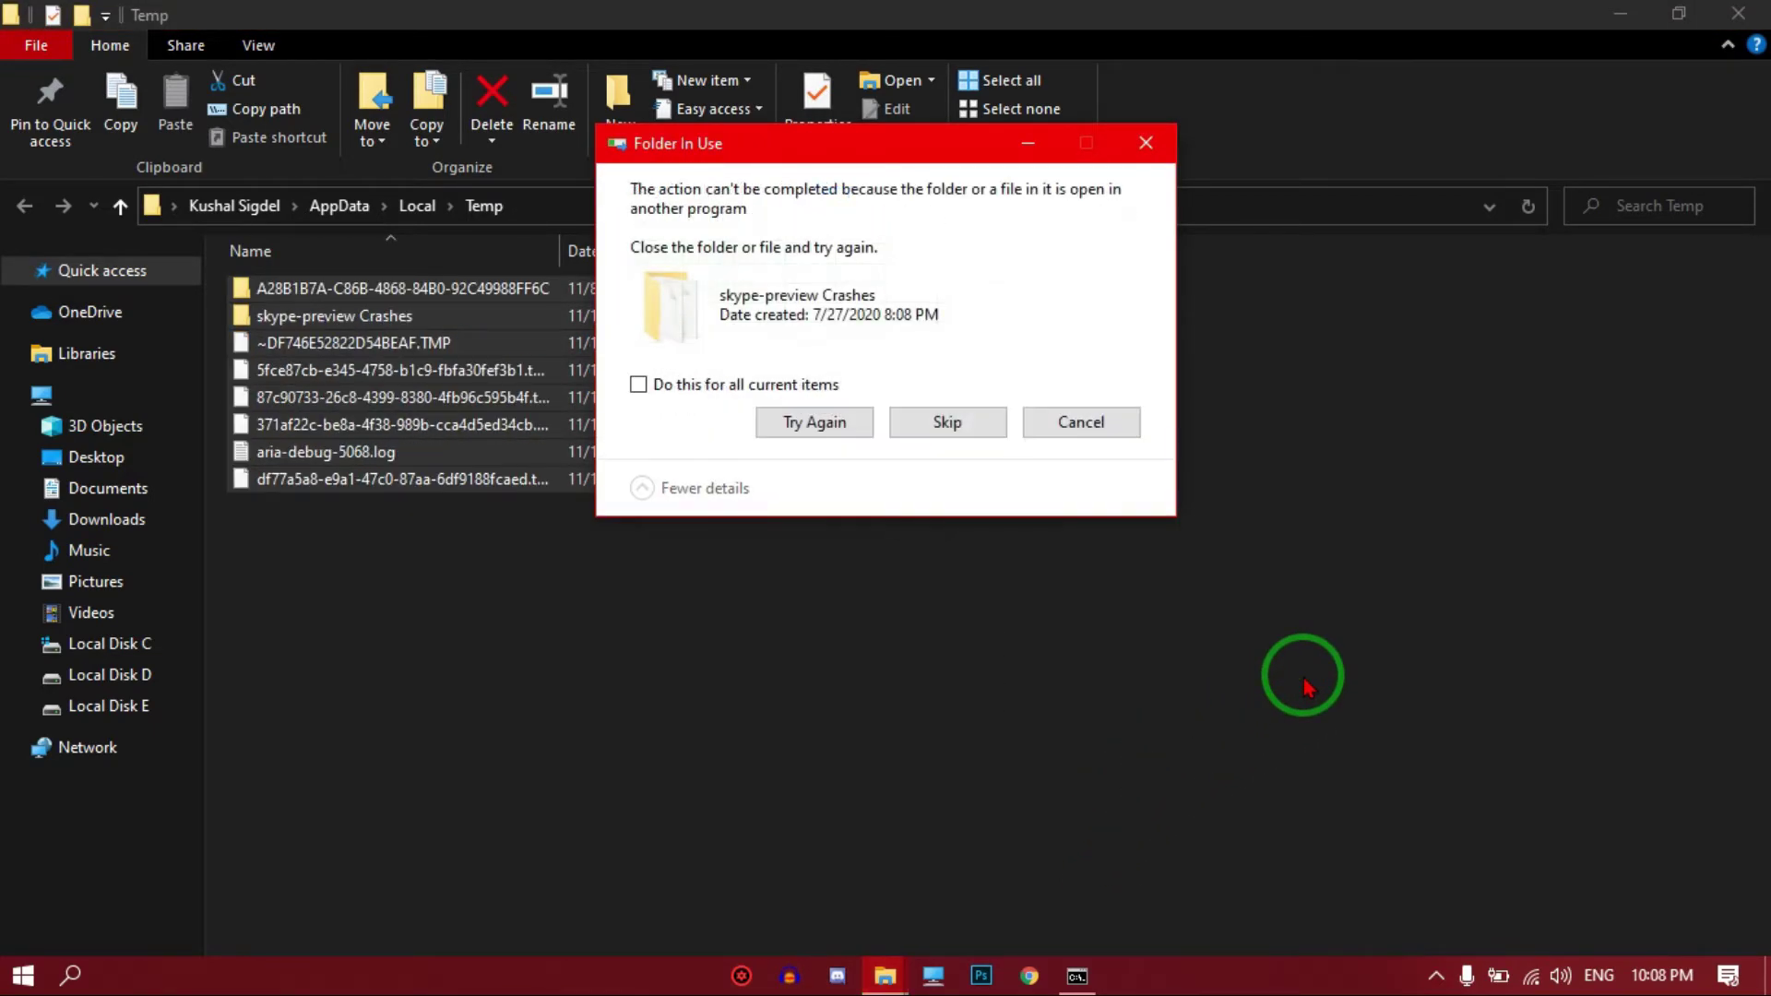
{"action": "left_click", "coordinate": [638, 385]}
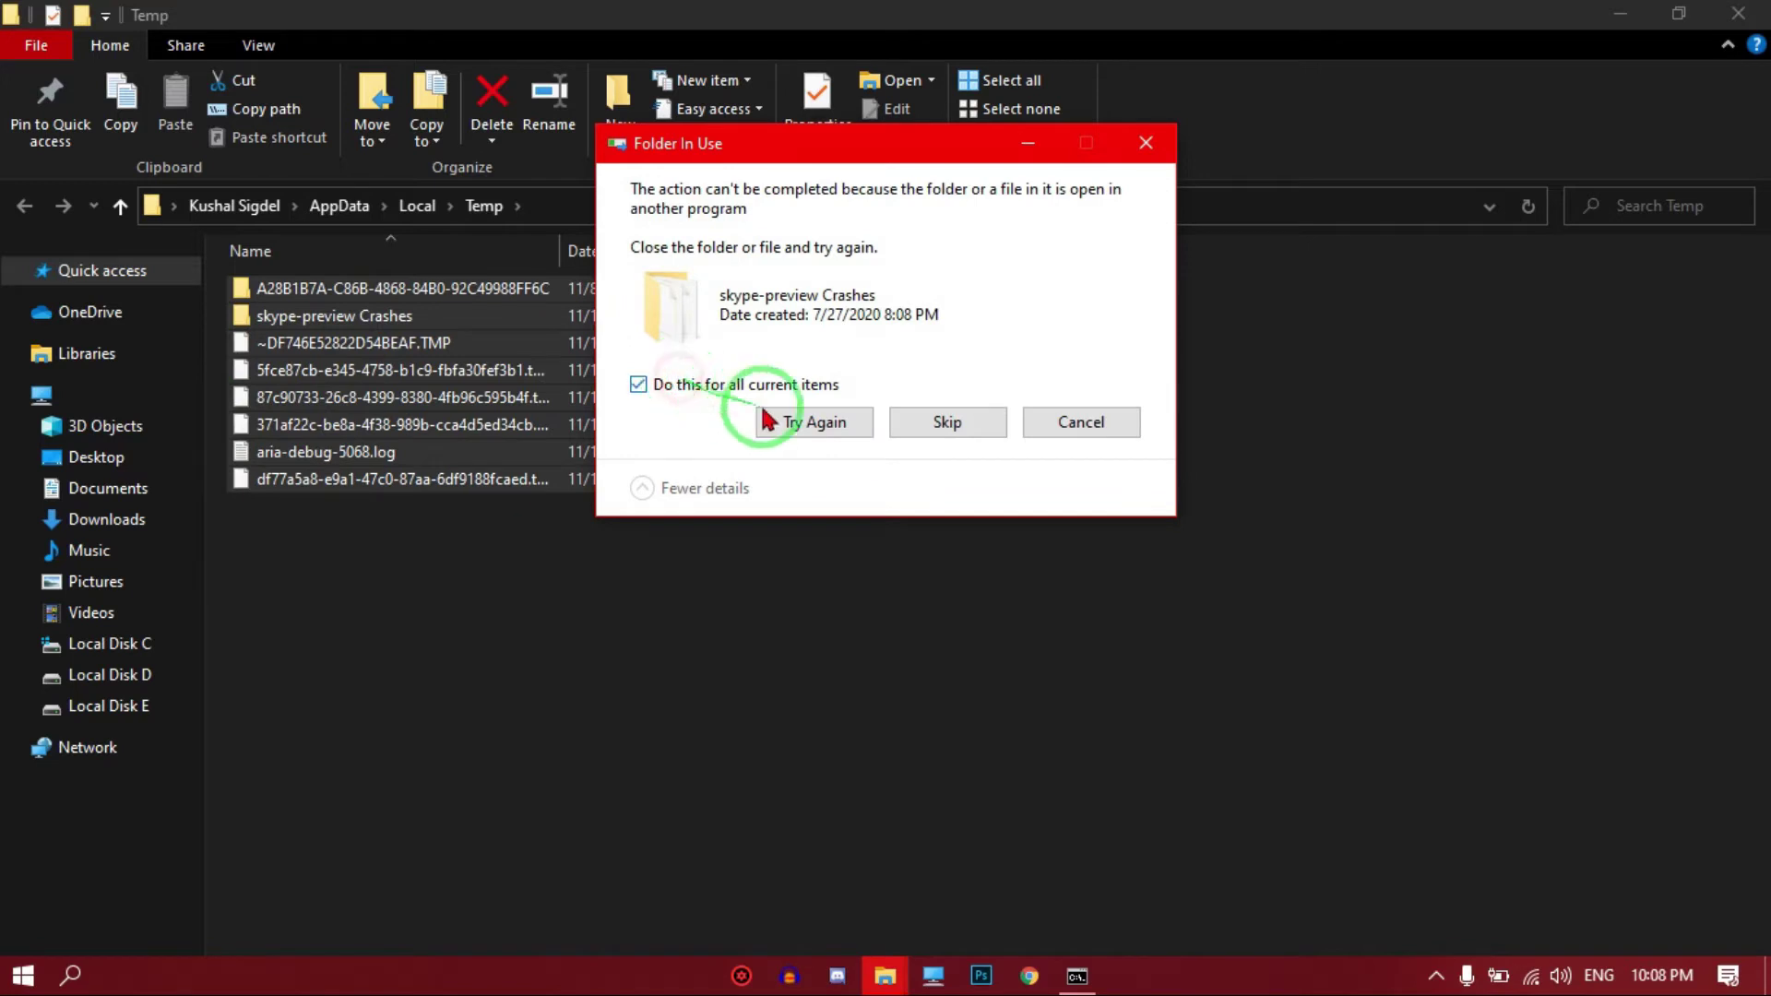
{"action": "left_click", "coordinate": [929, 432]}
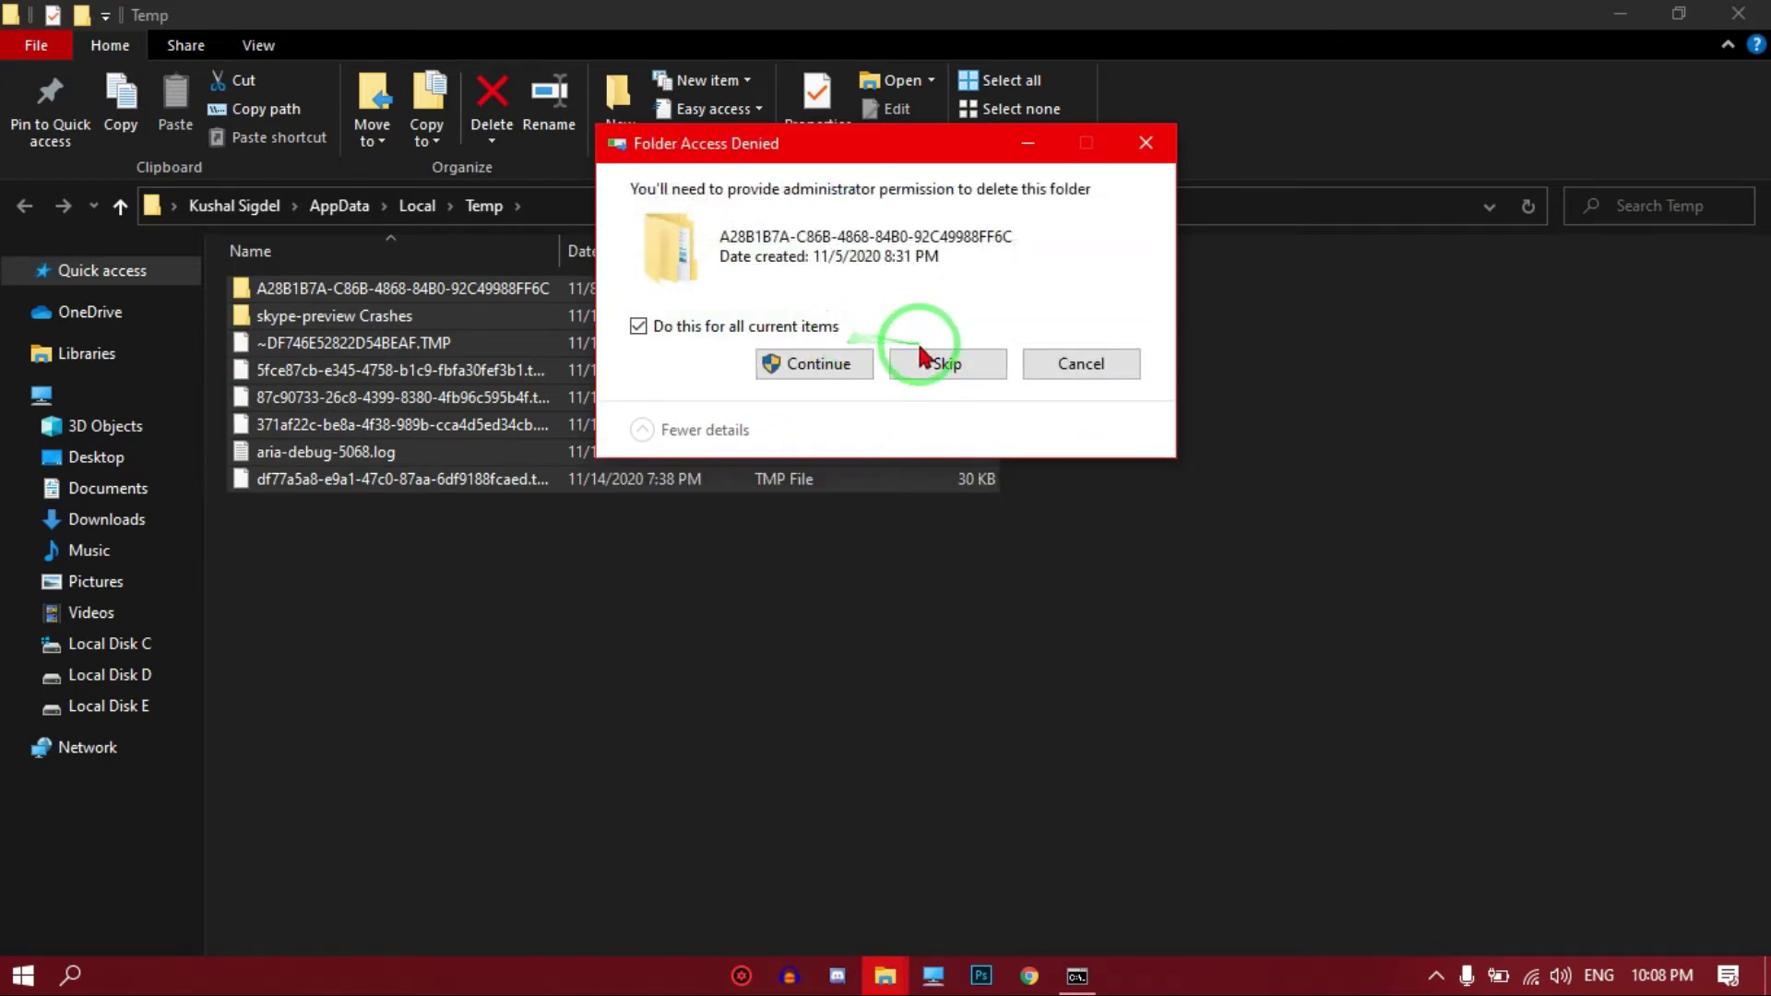
{"action": "left_click", "coordinate": [943, 367]}
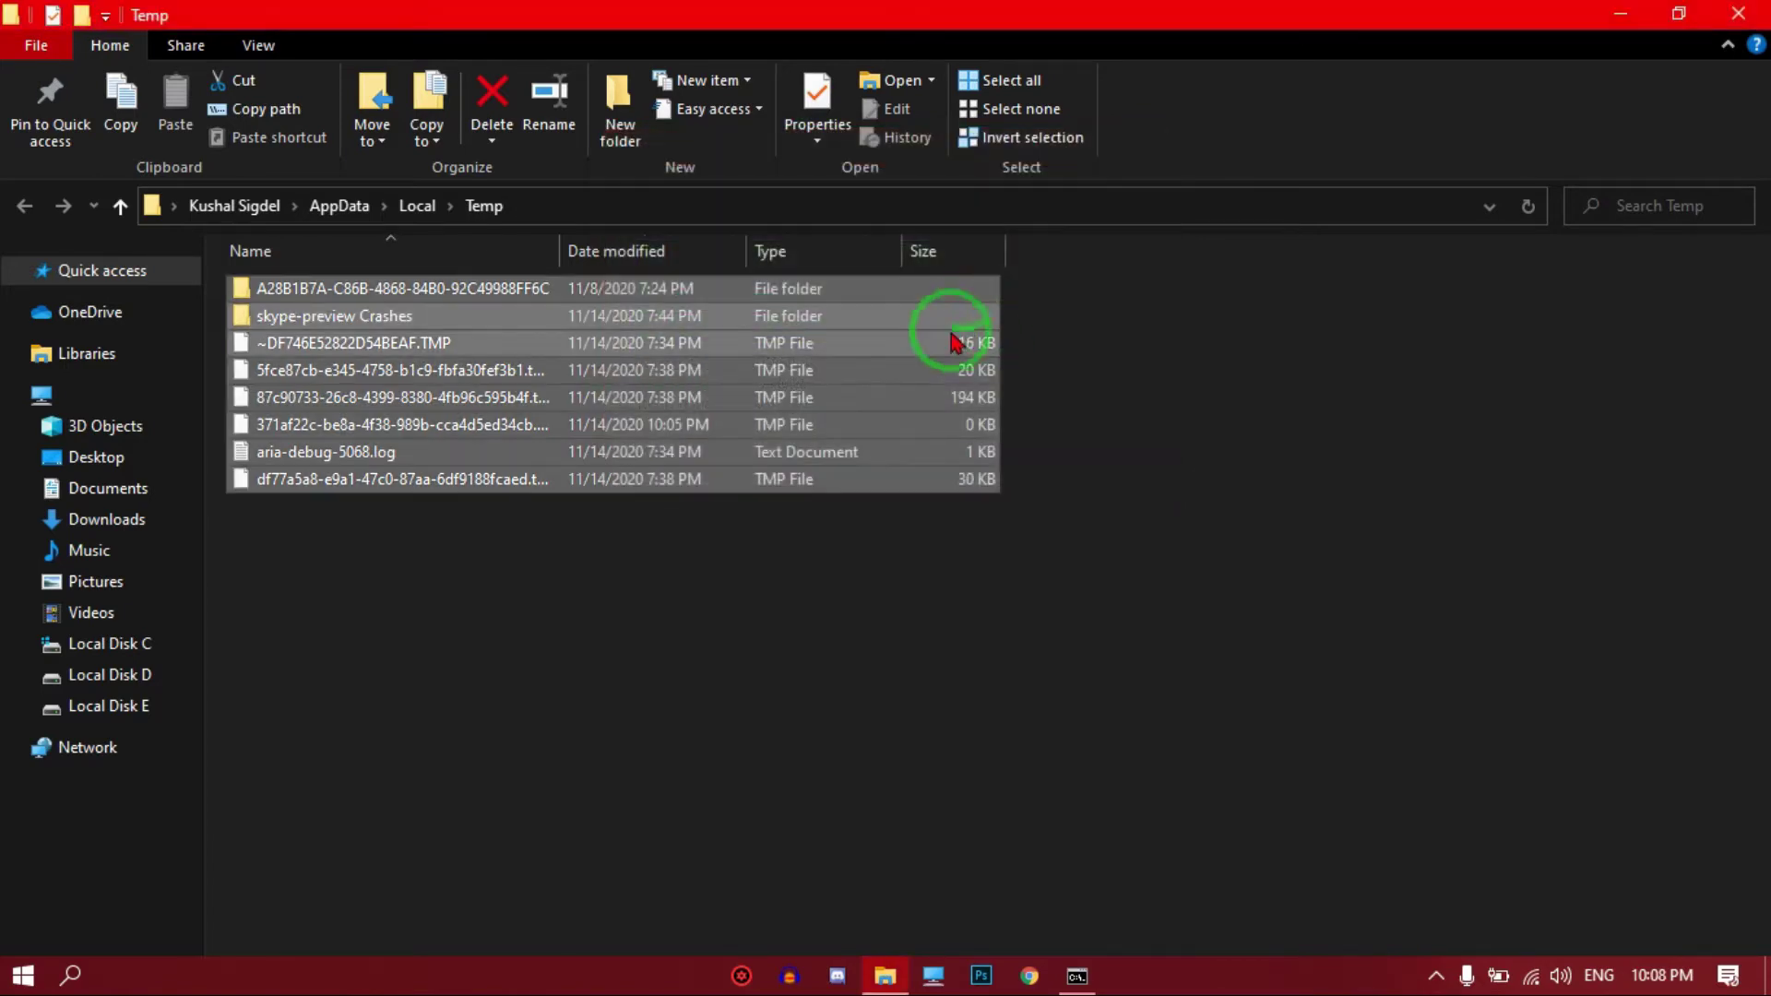
{"action": "left_click", "coordinate": [1751, 11]}
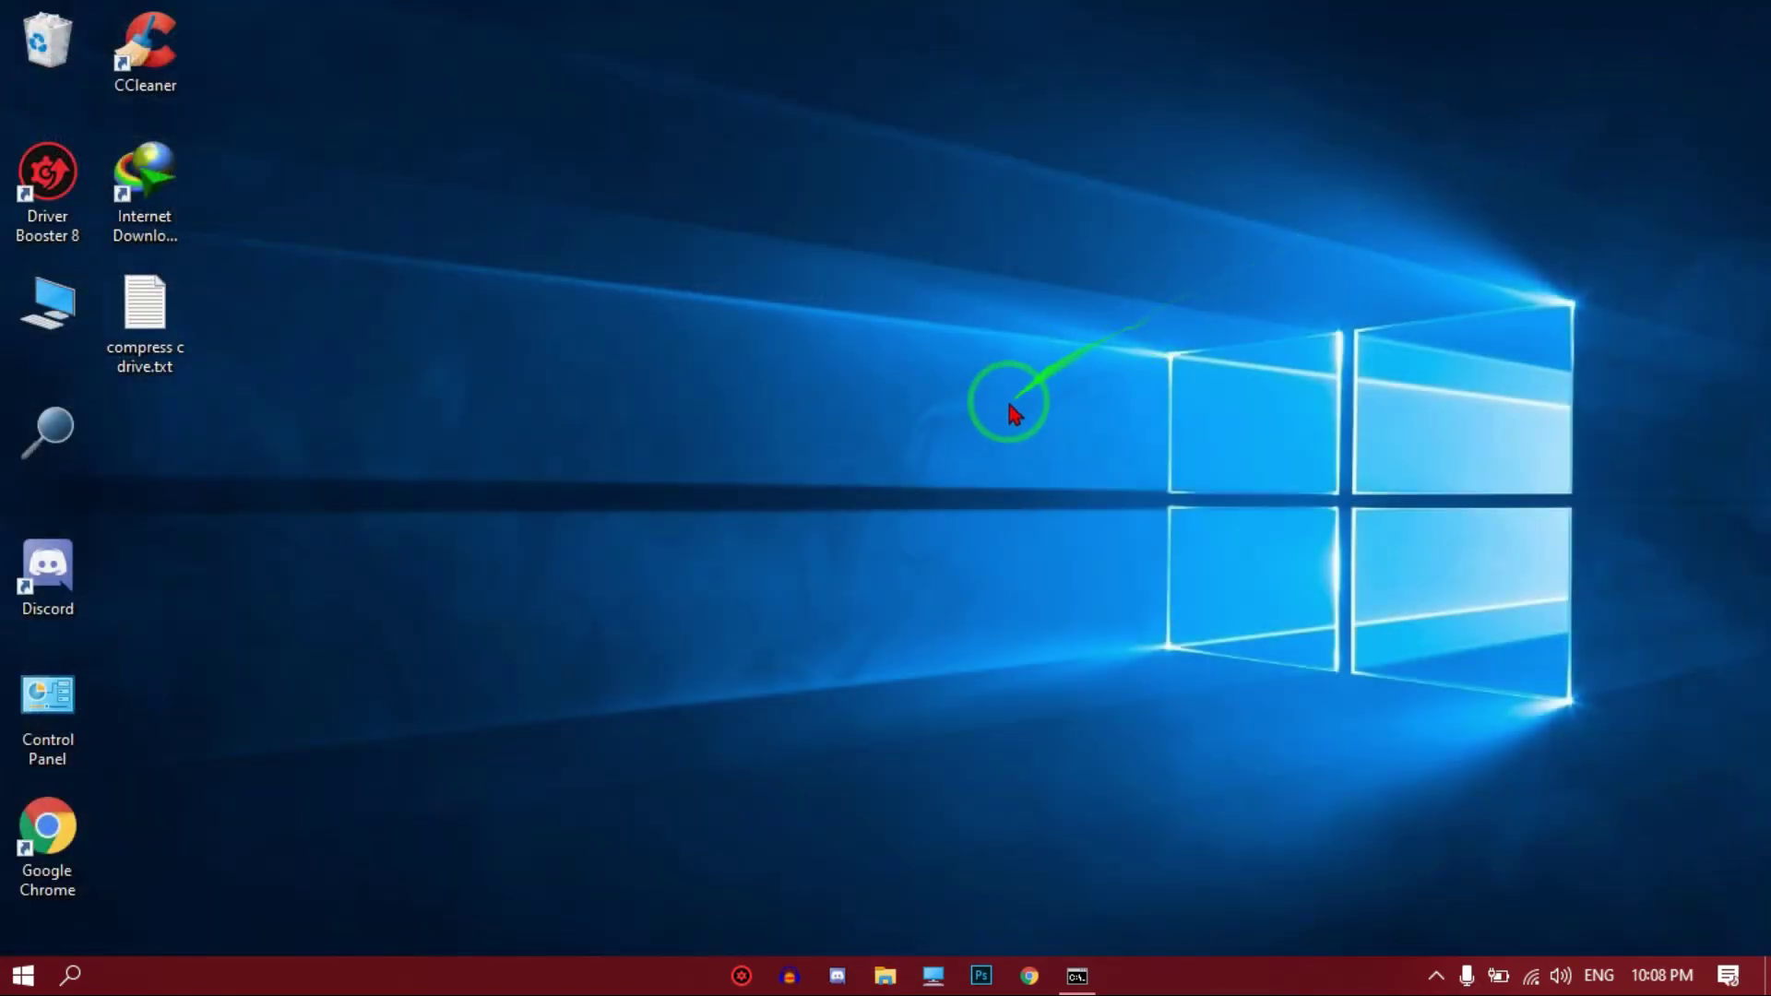
Open the Prefetch folder with the Run command prefetch
{"action": "key", "text": "super+r"}
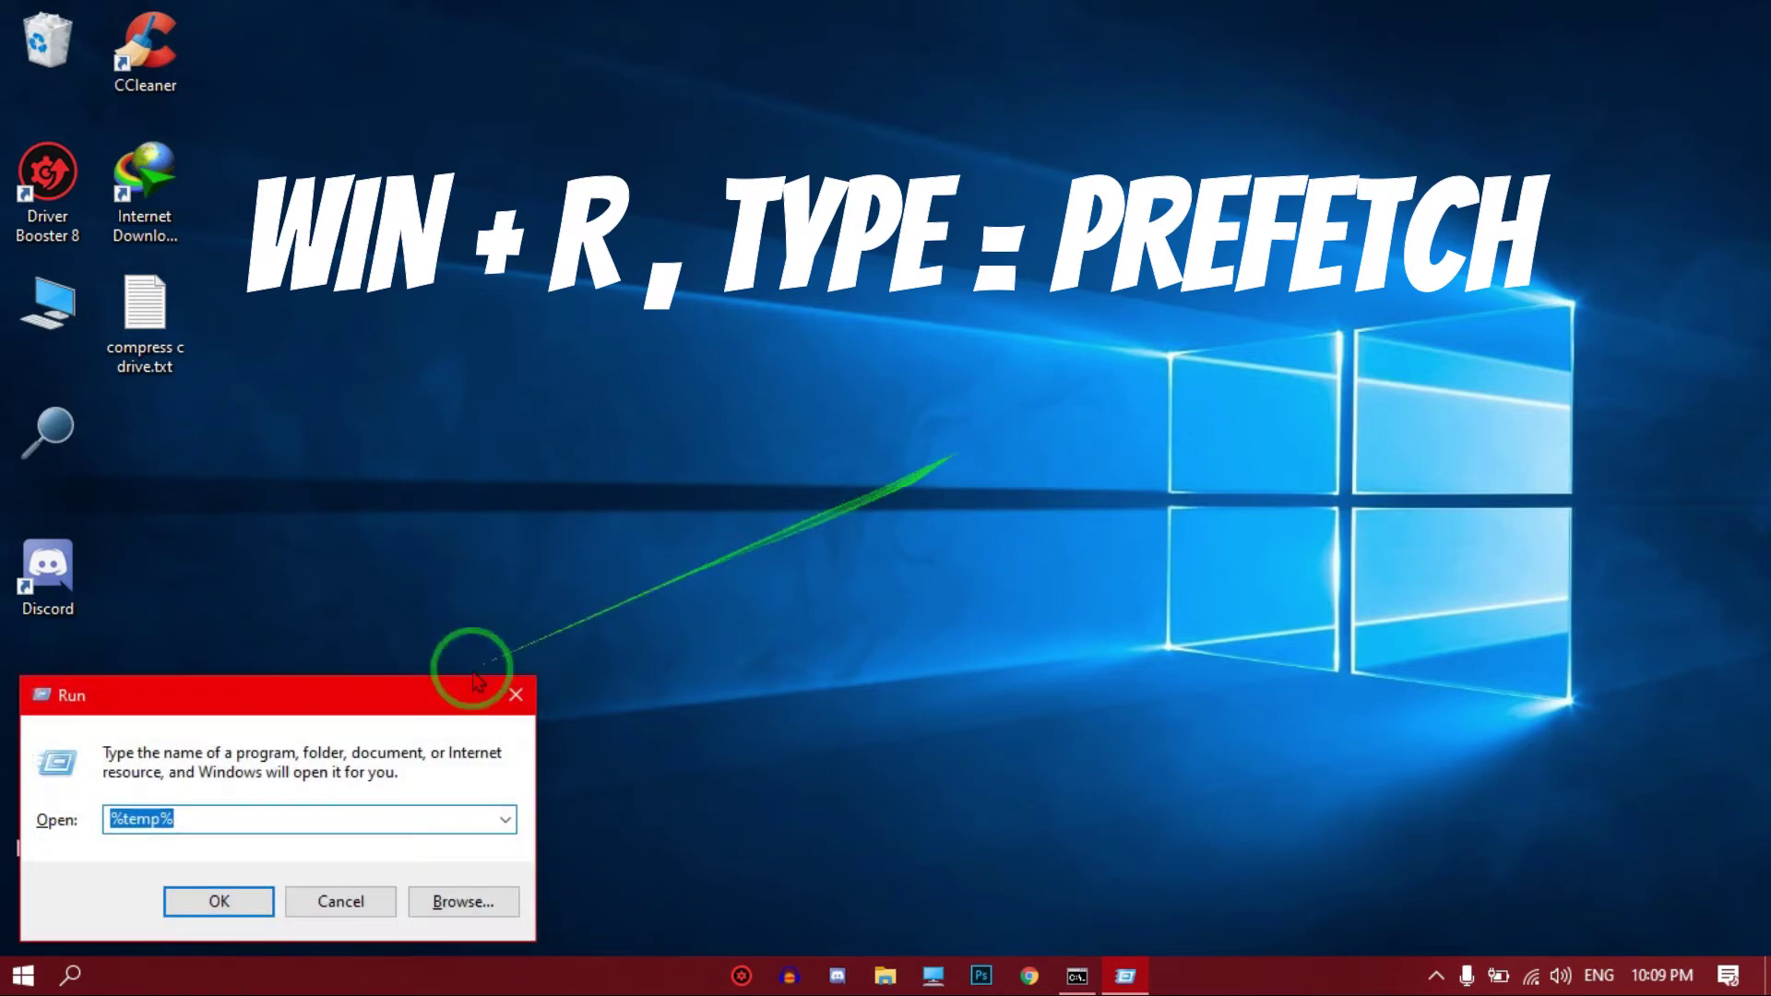
{"action": "left_click_drag", "start_coordinate": [242, 817], "coordinate": [85, 795]}
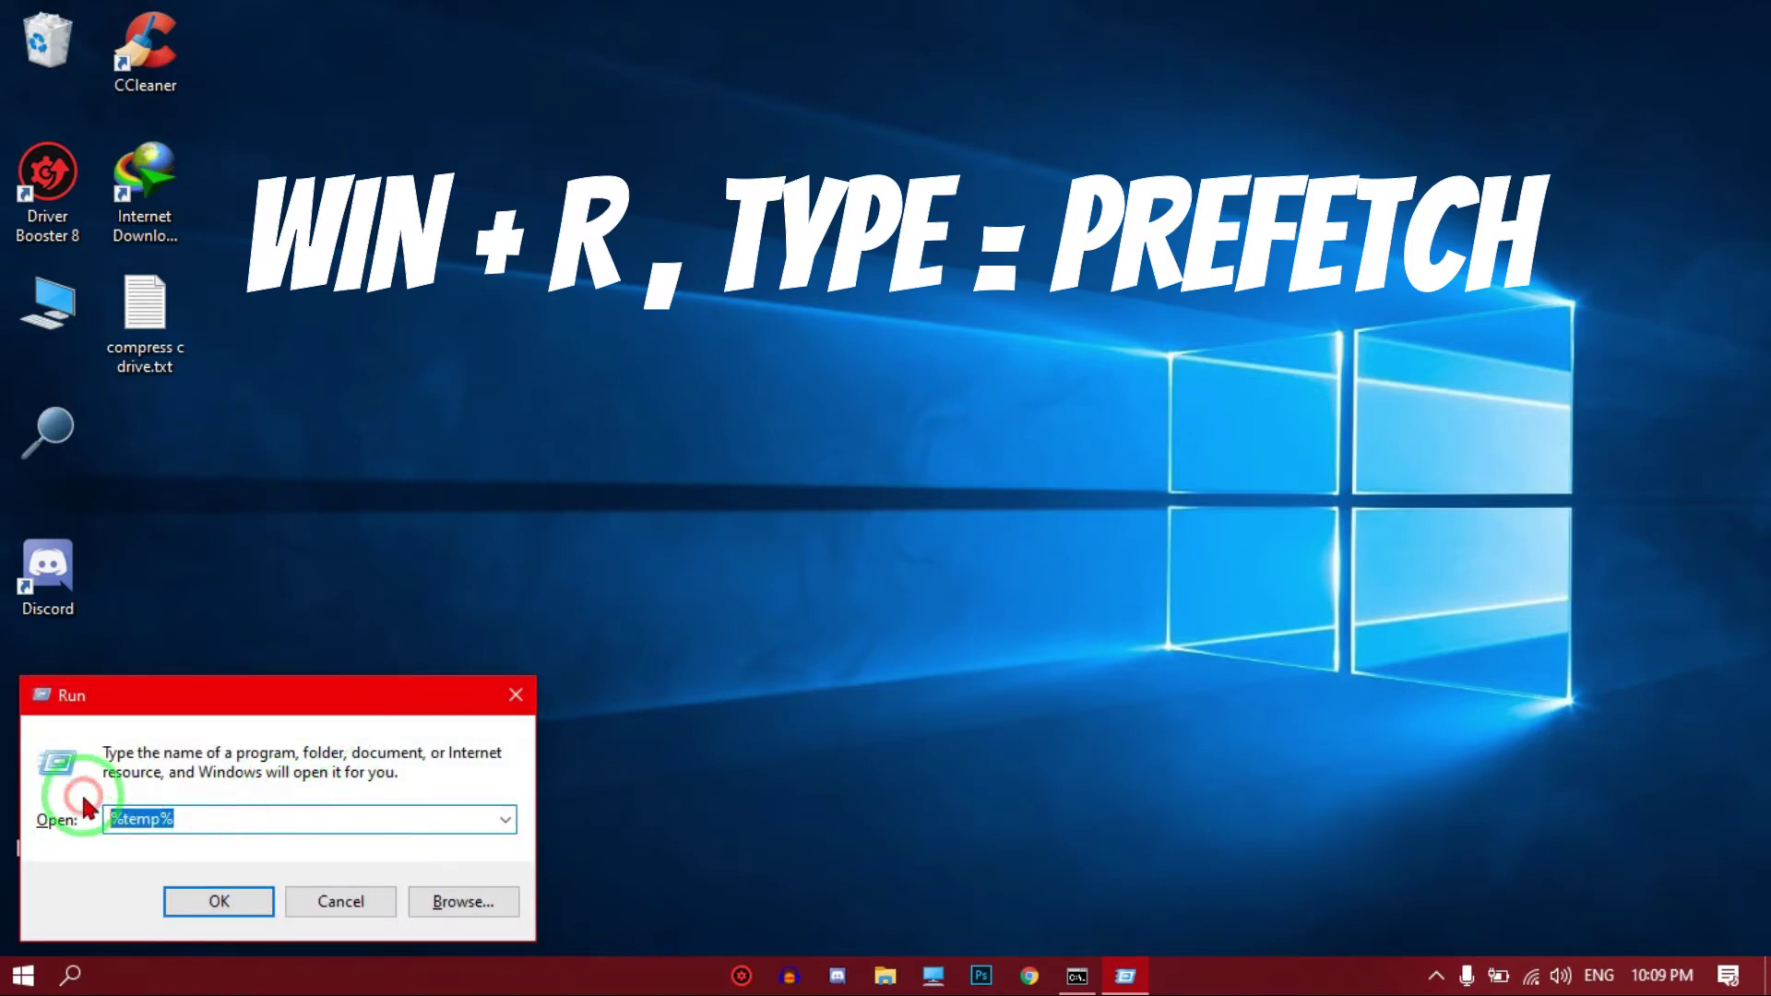
{"action": "key", "text": "BackSpace"}
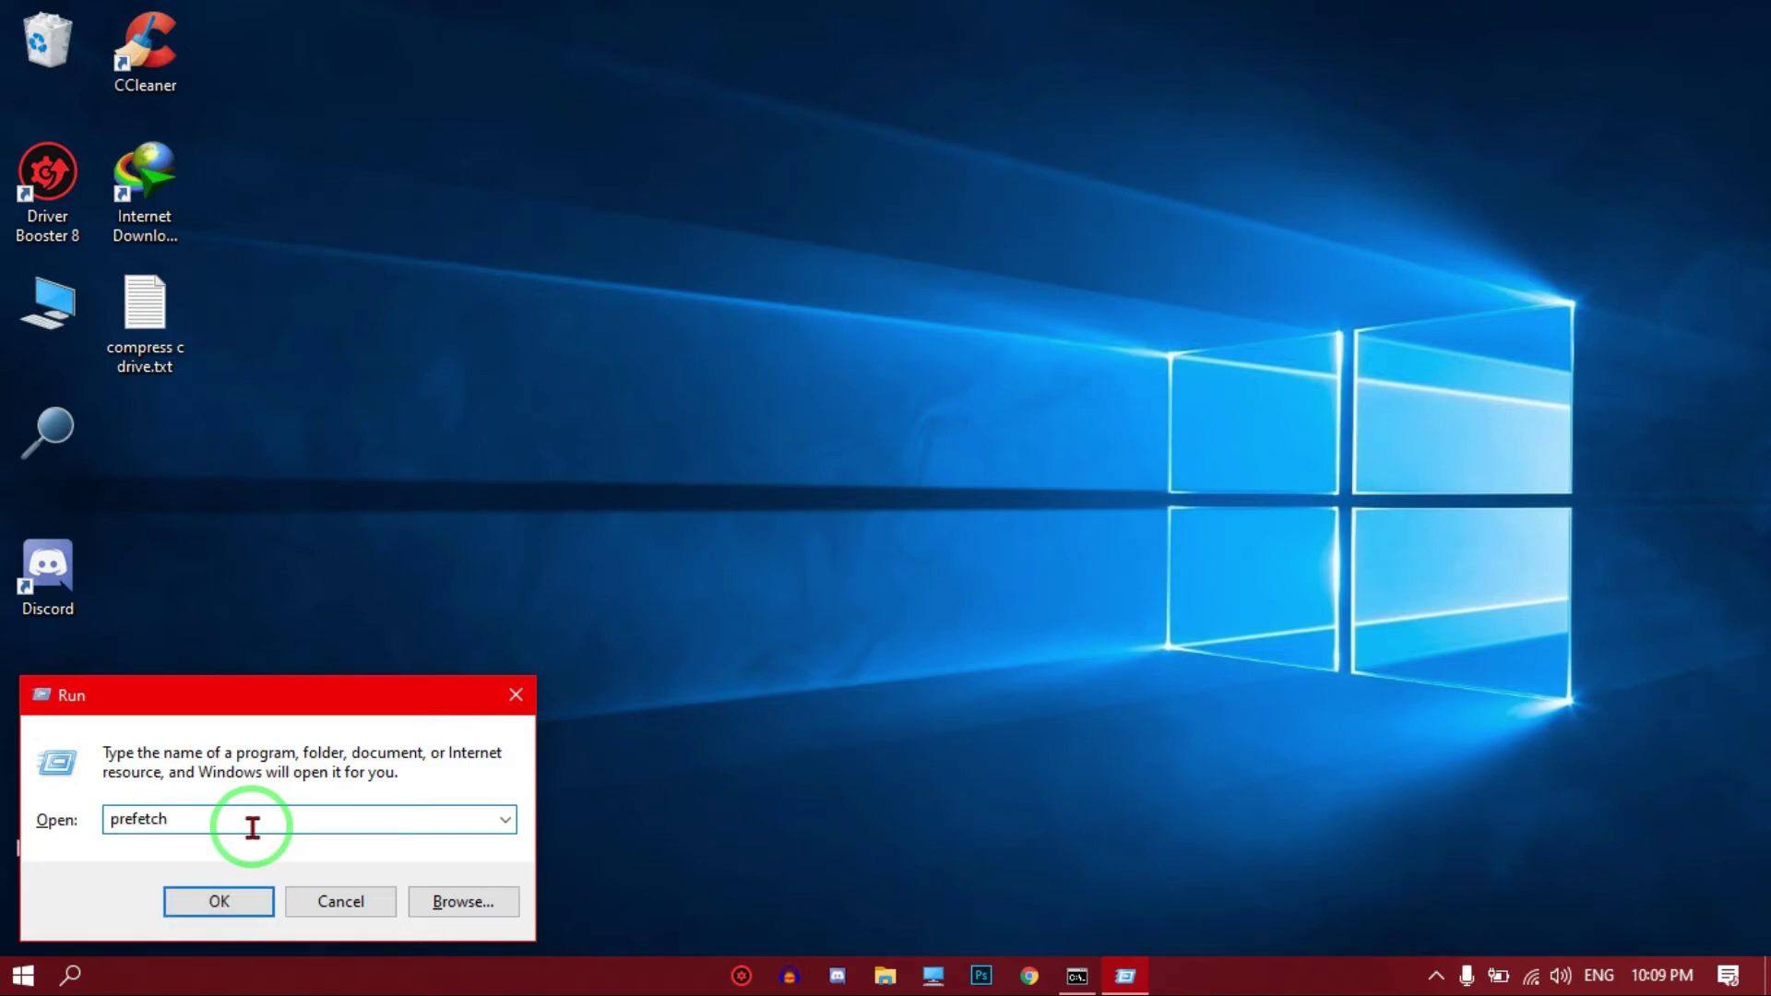
{"action": "left_click", "coordinate": [214, 888]}
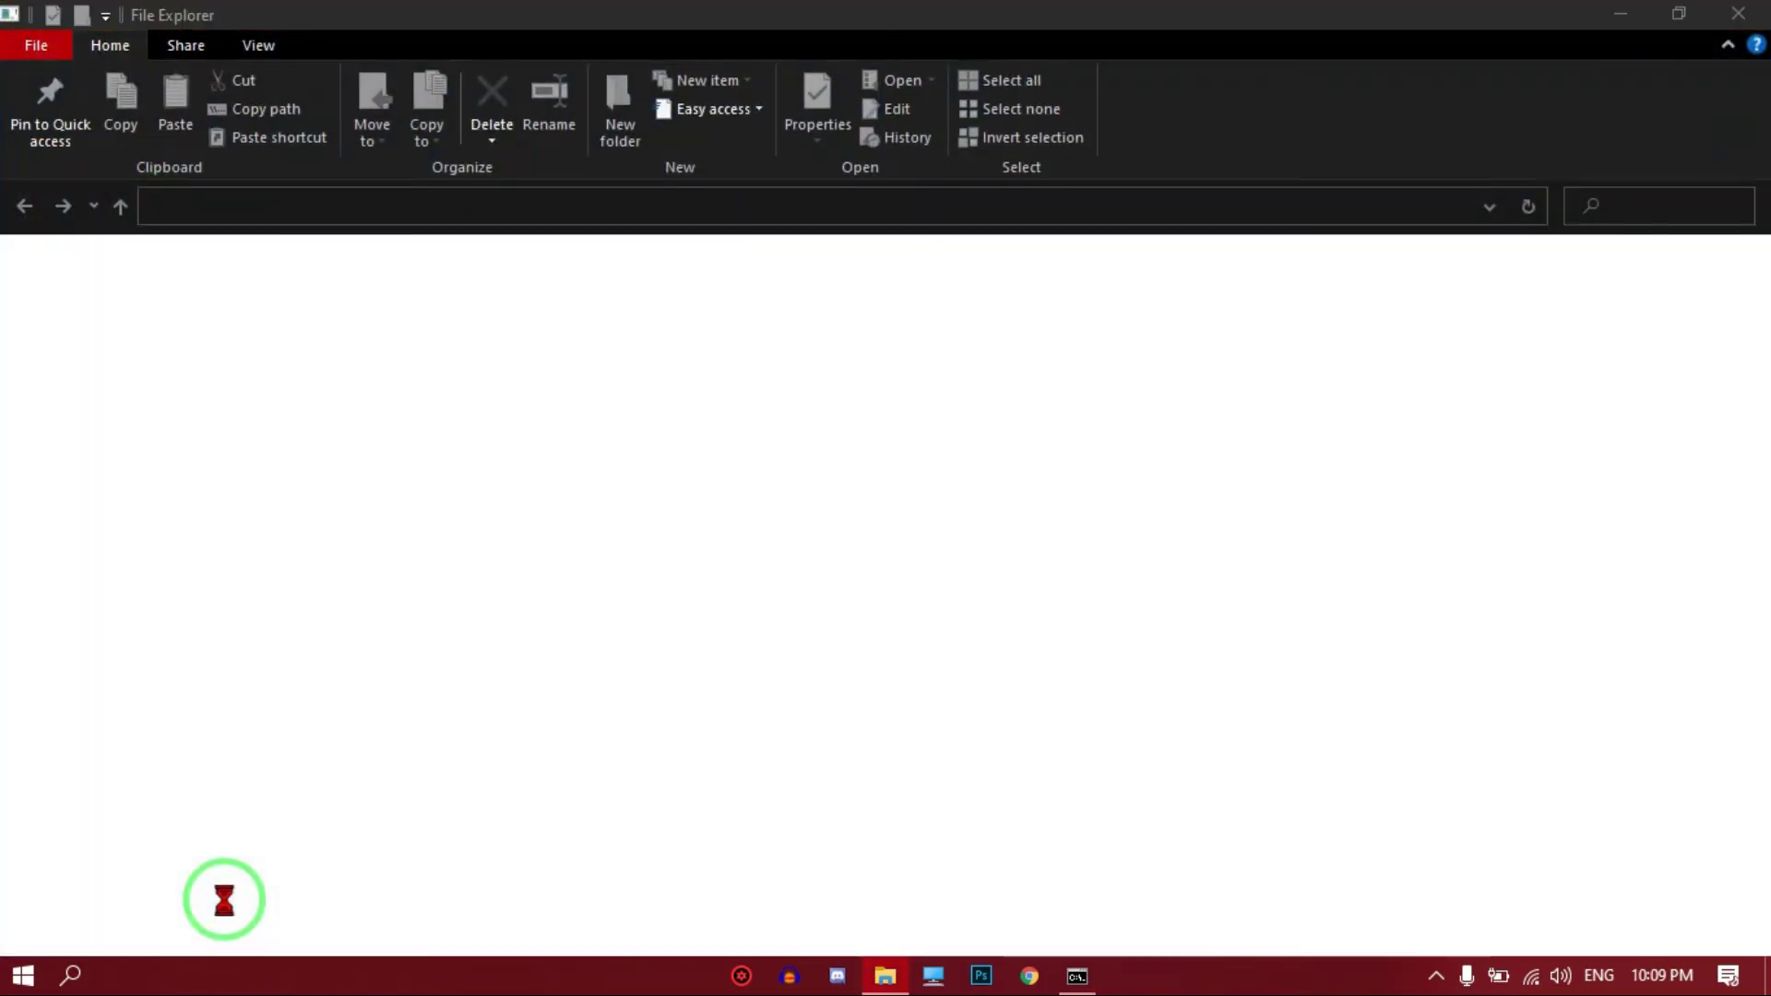
Delete everything in the Prefetch folder, close the folder and refresh the desktop
{"action": "left_click", "coordinate": [913, 522]}
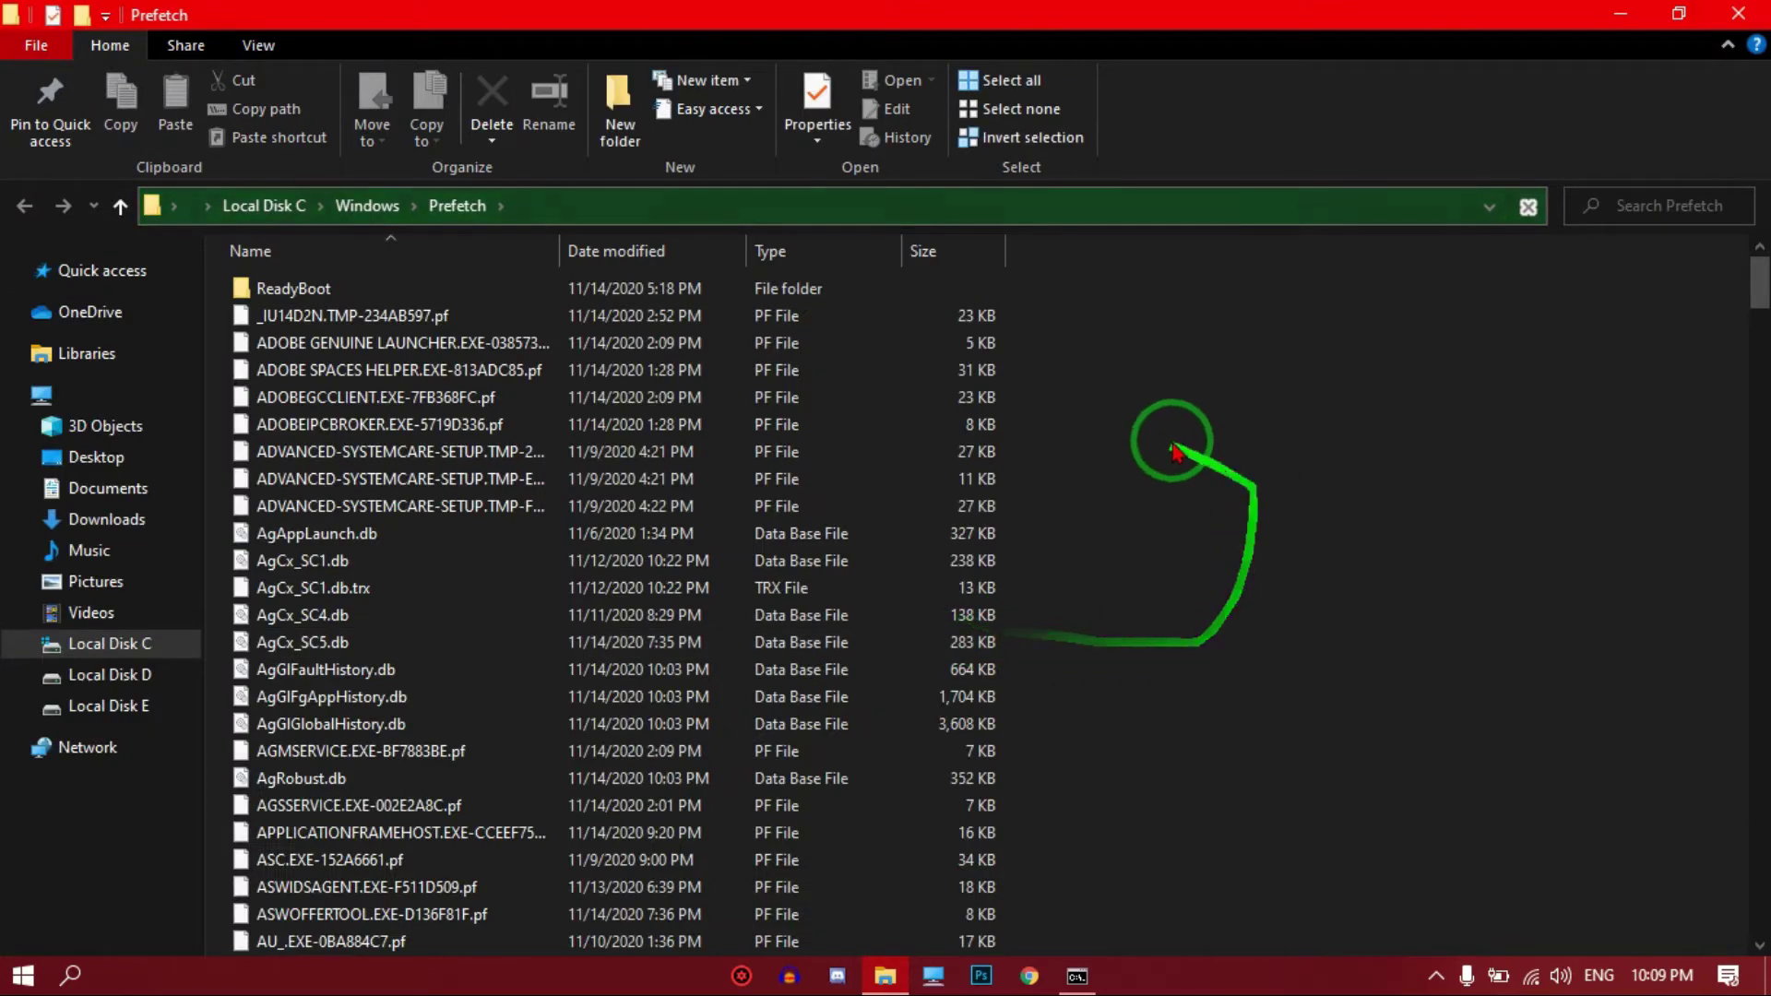
{"action": "scroll", "coordinate": [1160, 458], "scroll_direction": "down", "scroll_amount": 7}
{"action": "scroll", "coordinate": [1158, 456], "scroll_direction": "down", "scroll_amount": 7}
{"action": "scroll", "coordinate": [1142, 496], "scroll_direction": "up", "scroll_amount": 13}
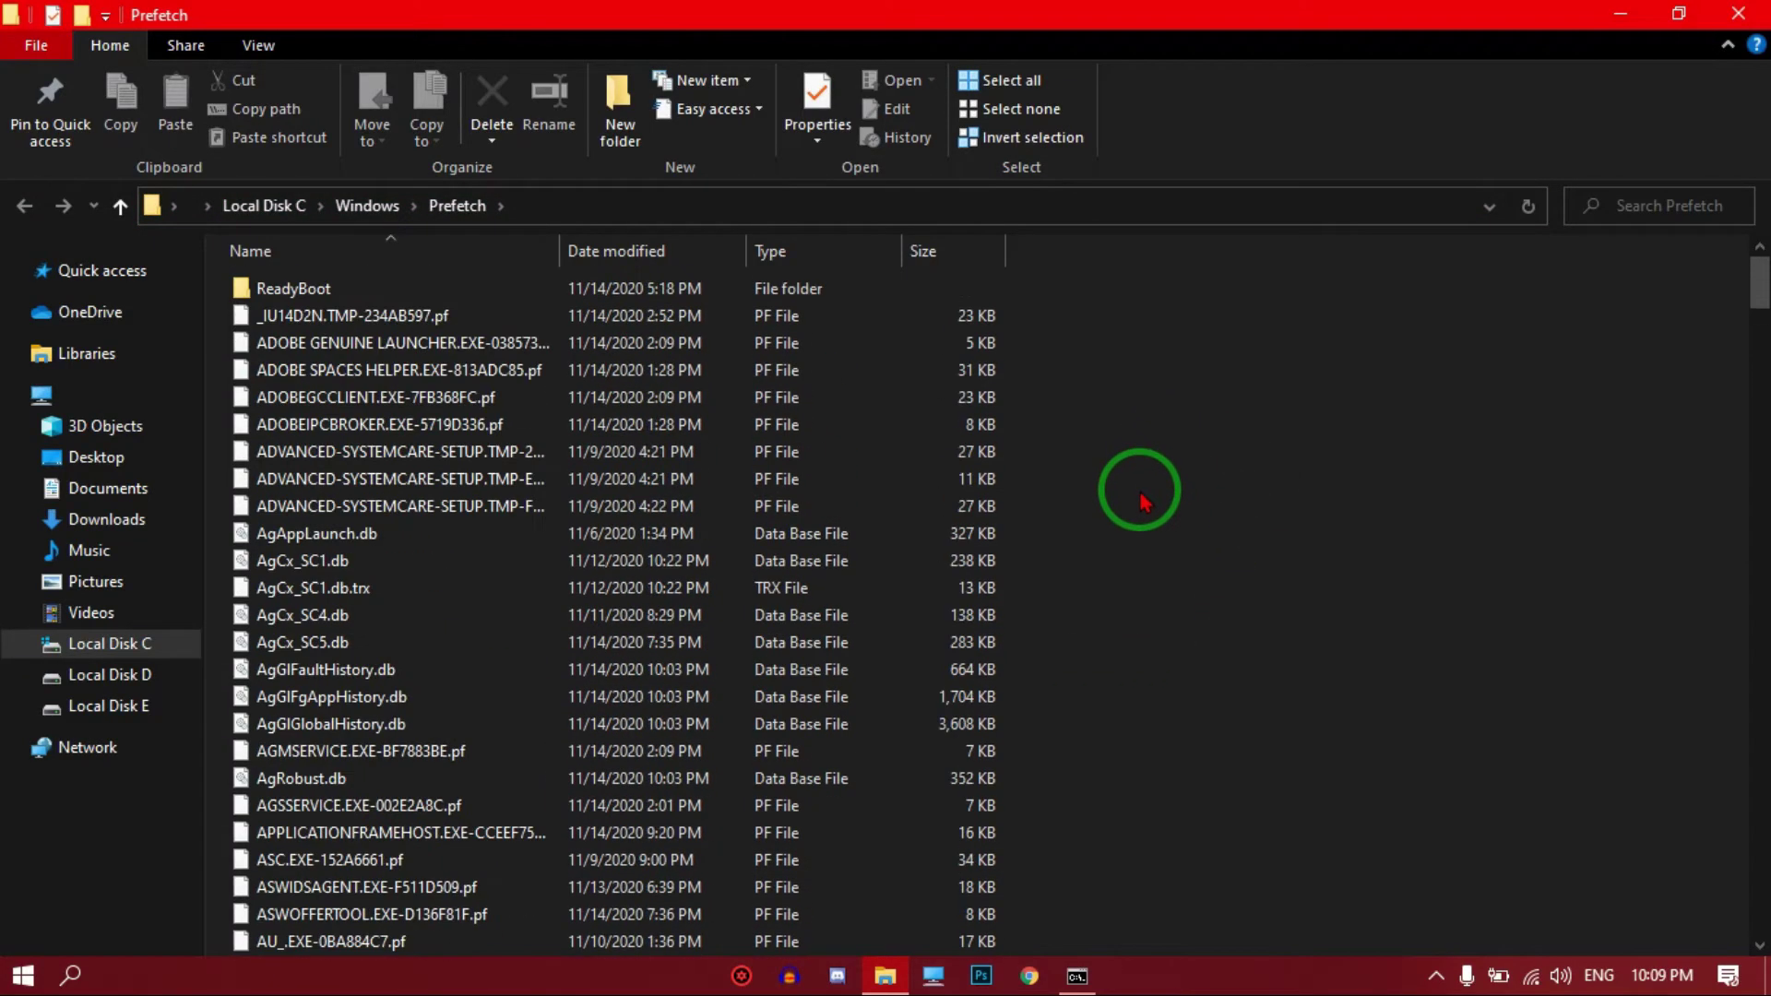
{"action": "key", "text": "ctrl+a"}
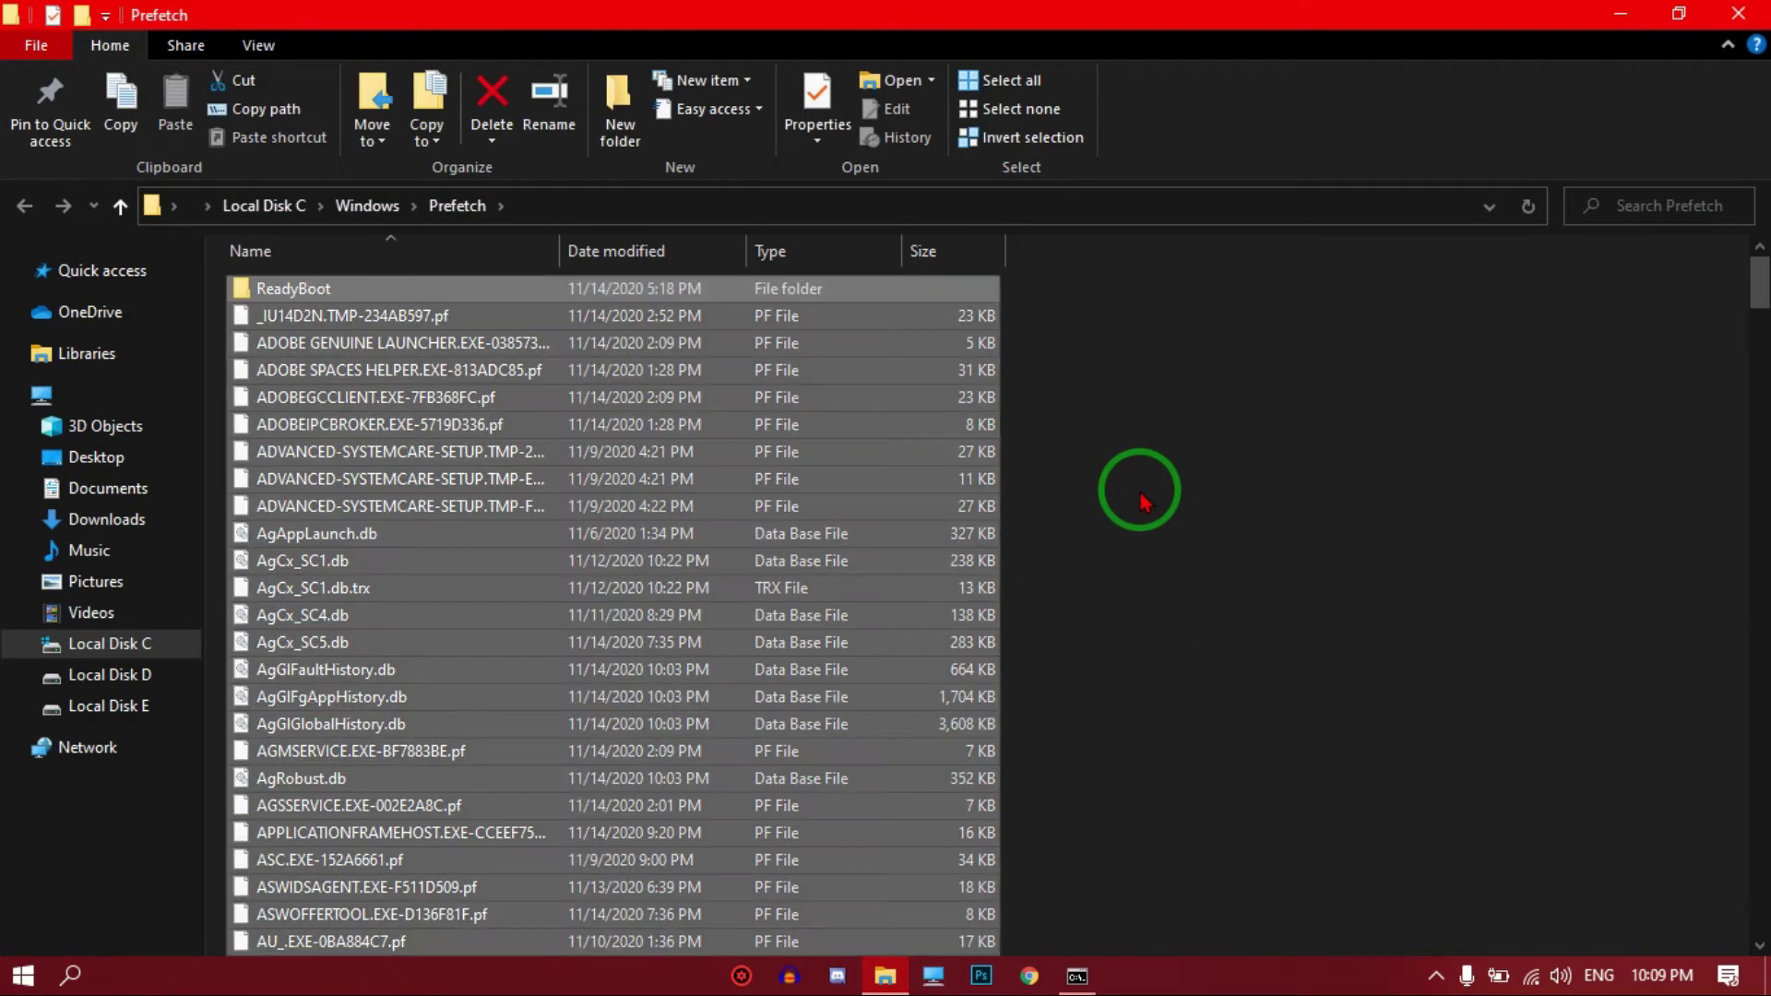
{"action": "right_click", "coordinate": [795, 479]}
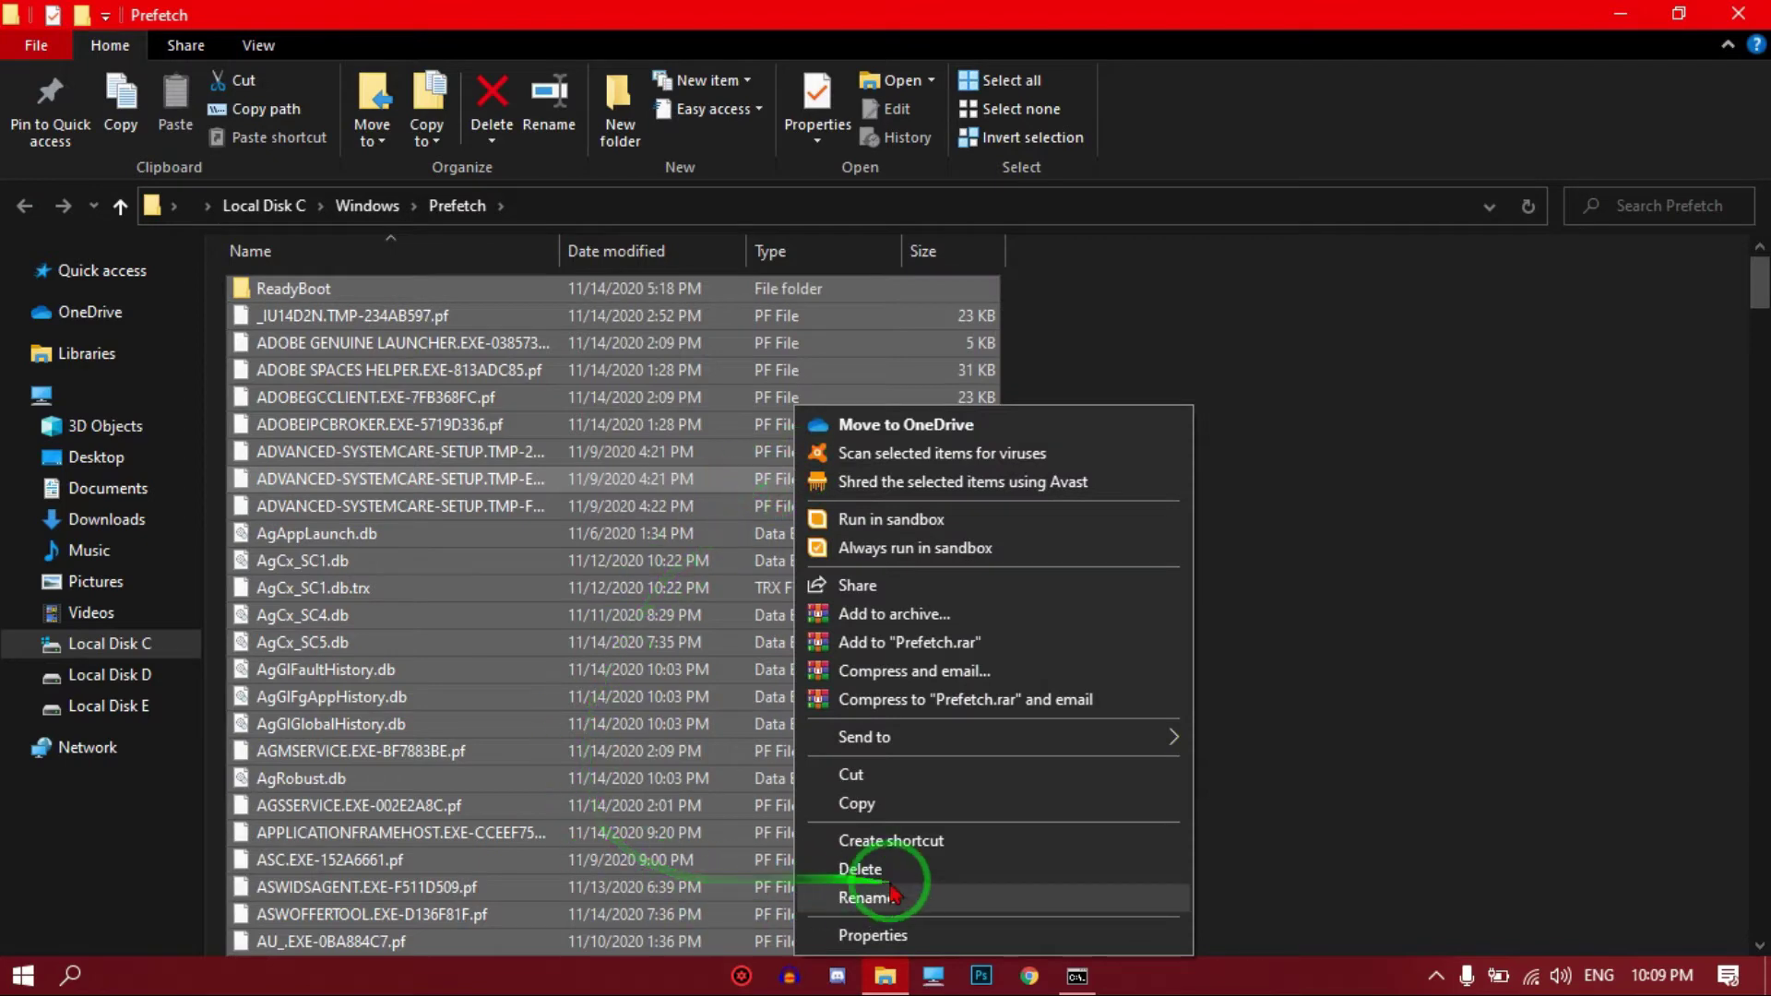
{"action": "left_click", "coordinate": [1056, 872]}
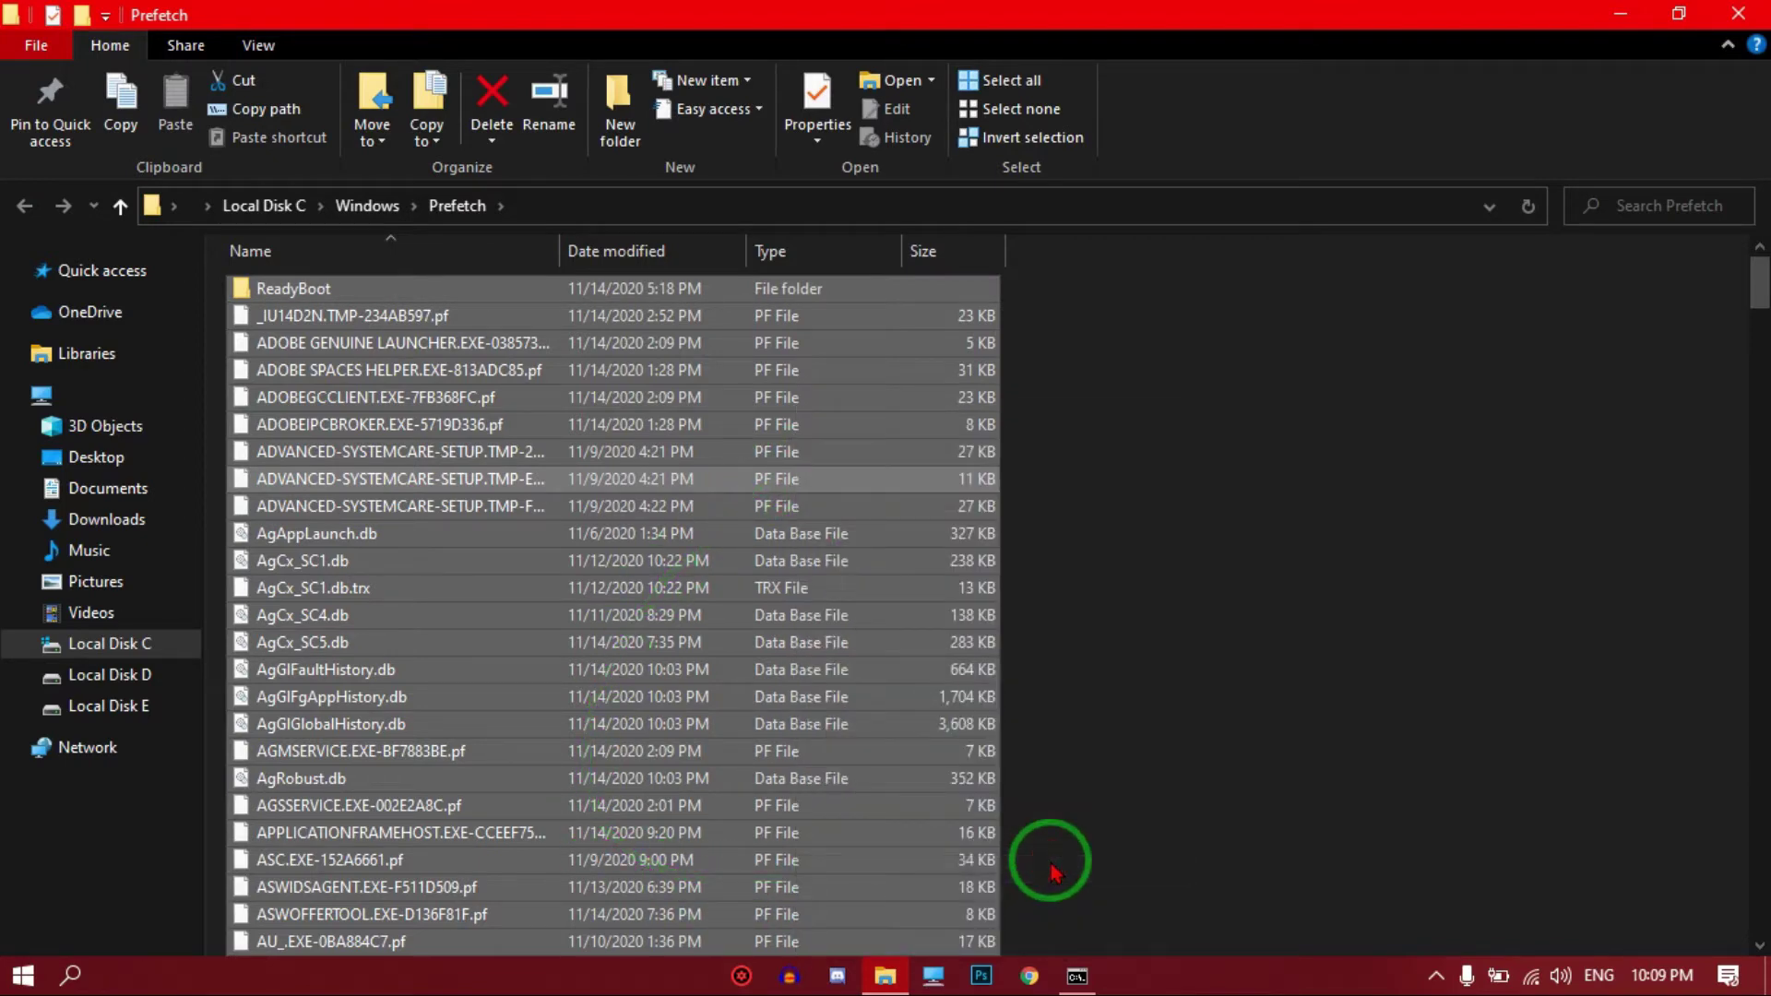
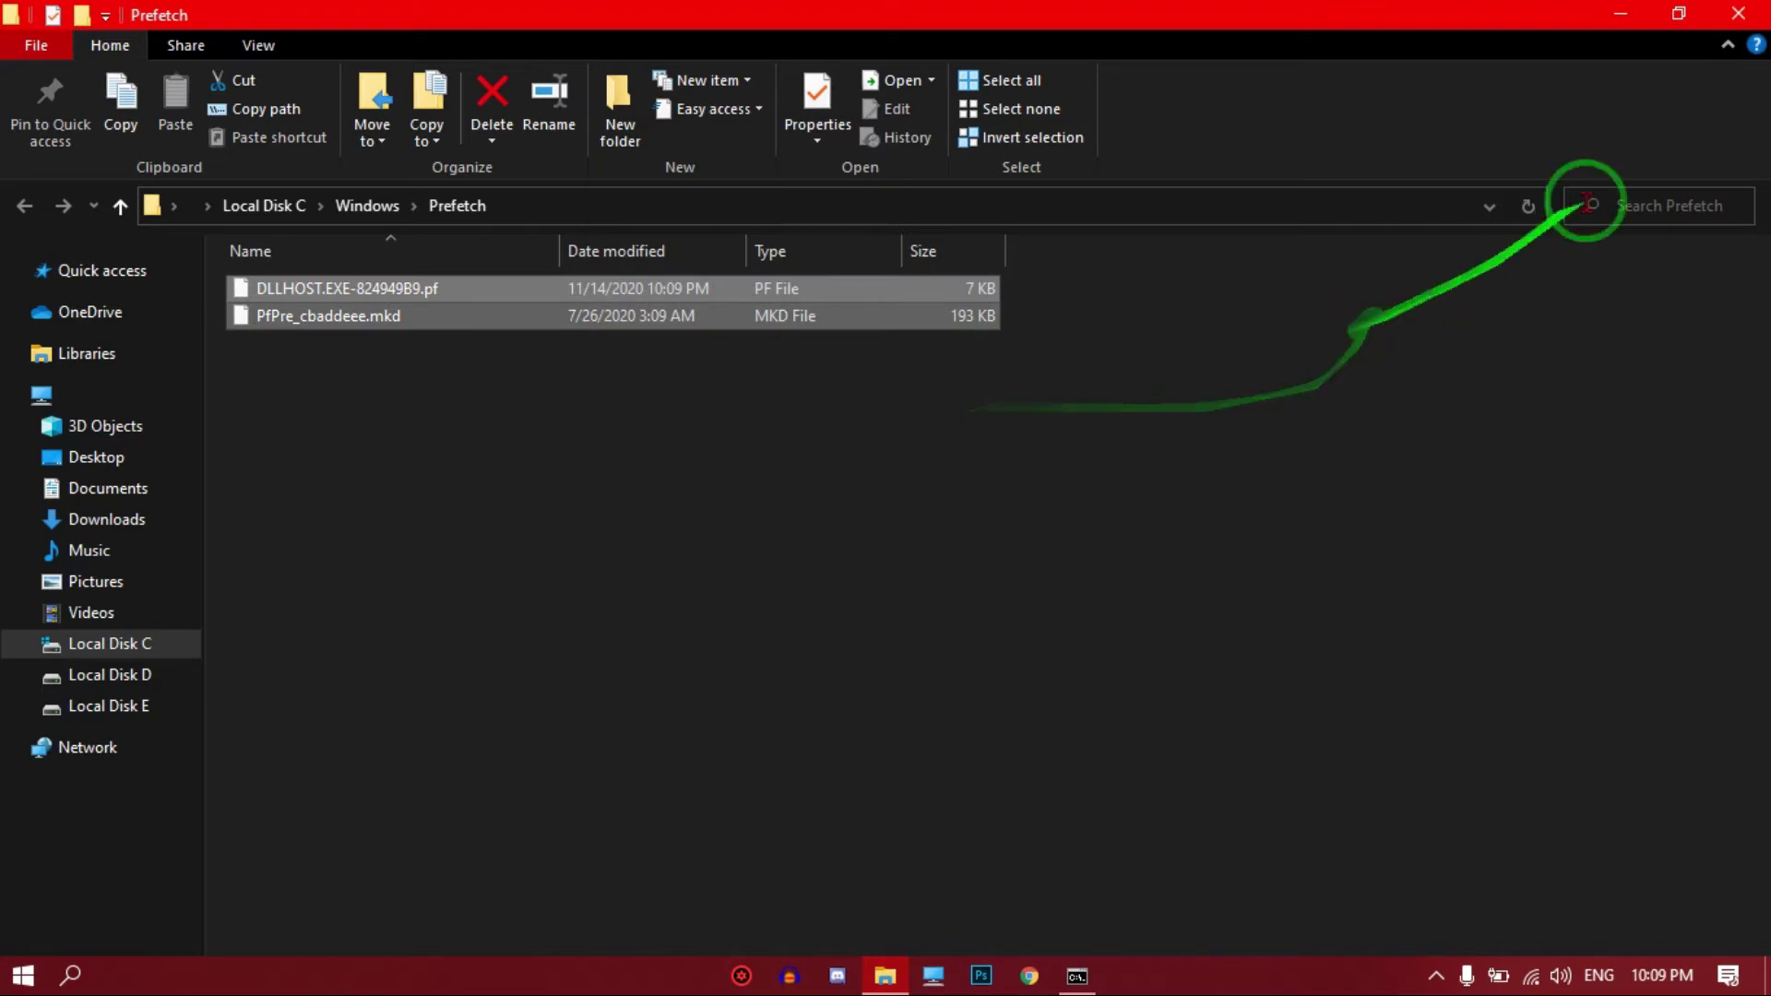
{"action": "left_click", "coordinate": [1738, 14]}
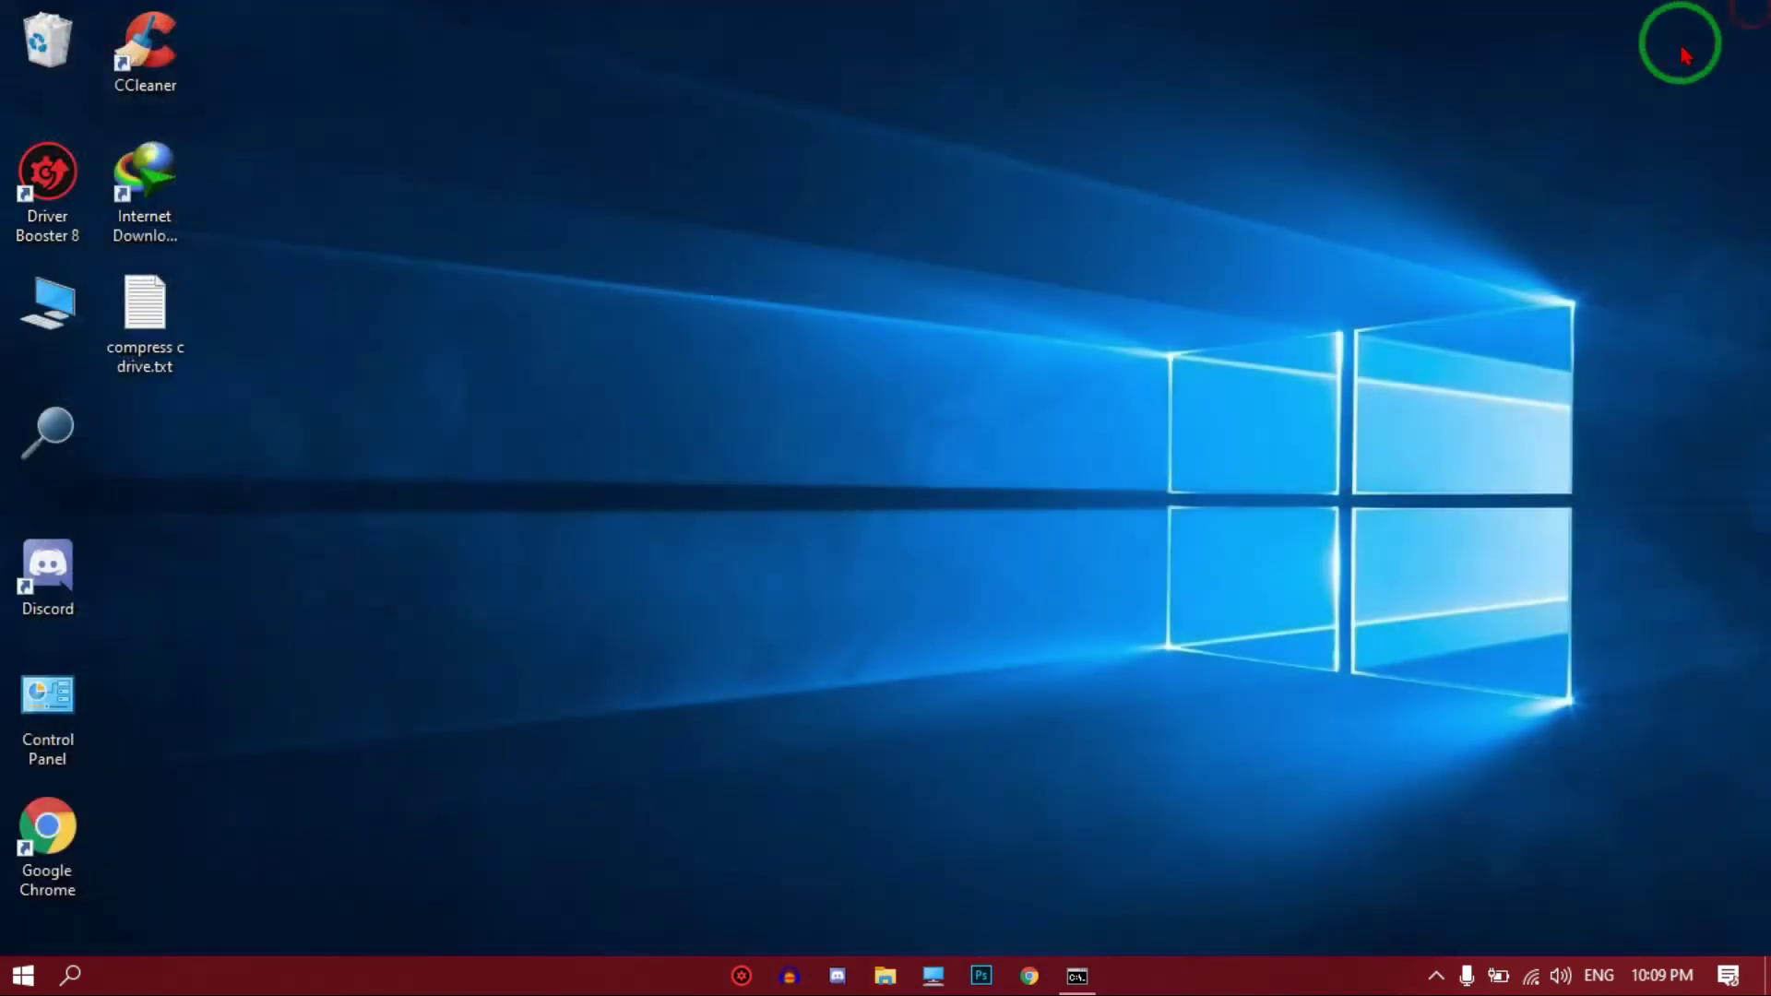
{"action": "right_click", "coordinate": [919, 403]}
{"action": "left_click", "coordinate": [927, 468]}
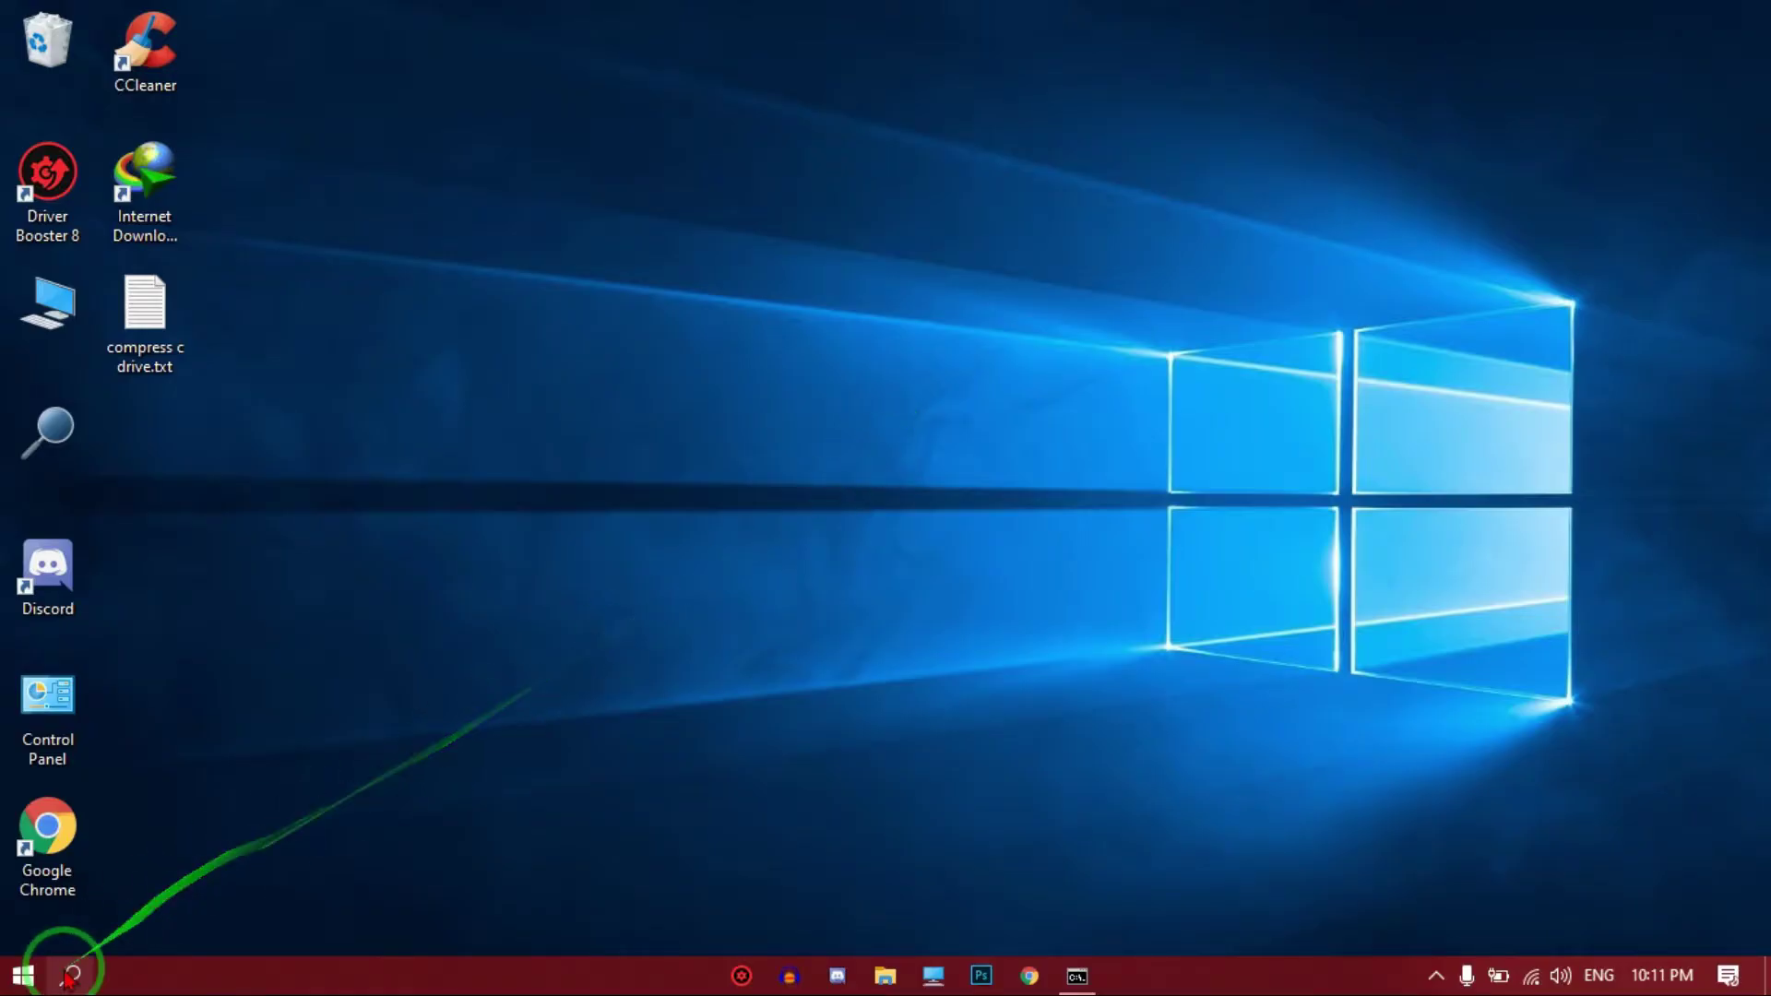
Search Windows for "optimize drives" and open Defragment and Optimize Drives
{"action": "left_click", "coordinate": [71, 973]}
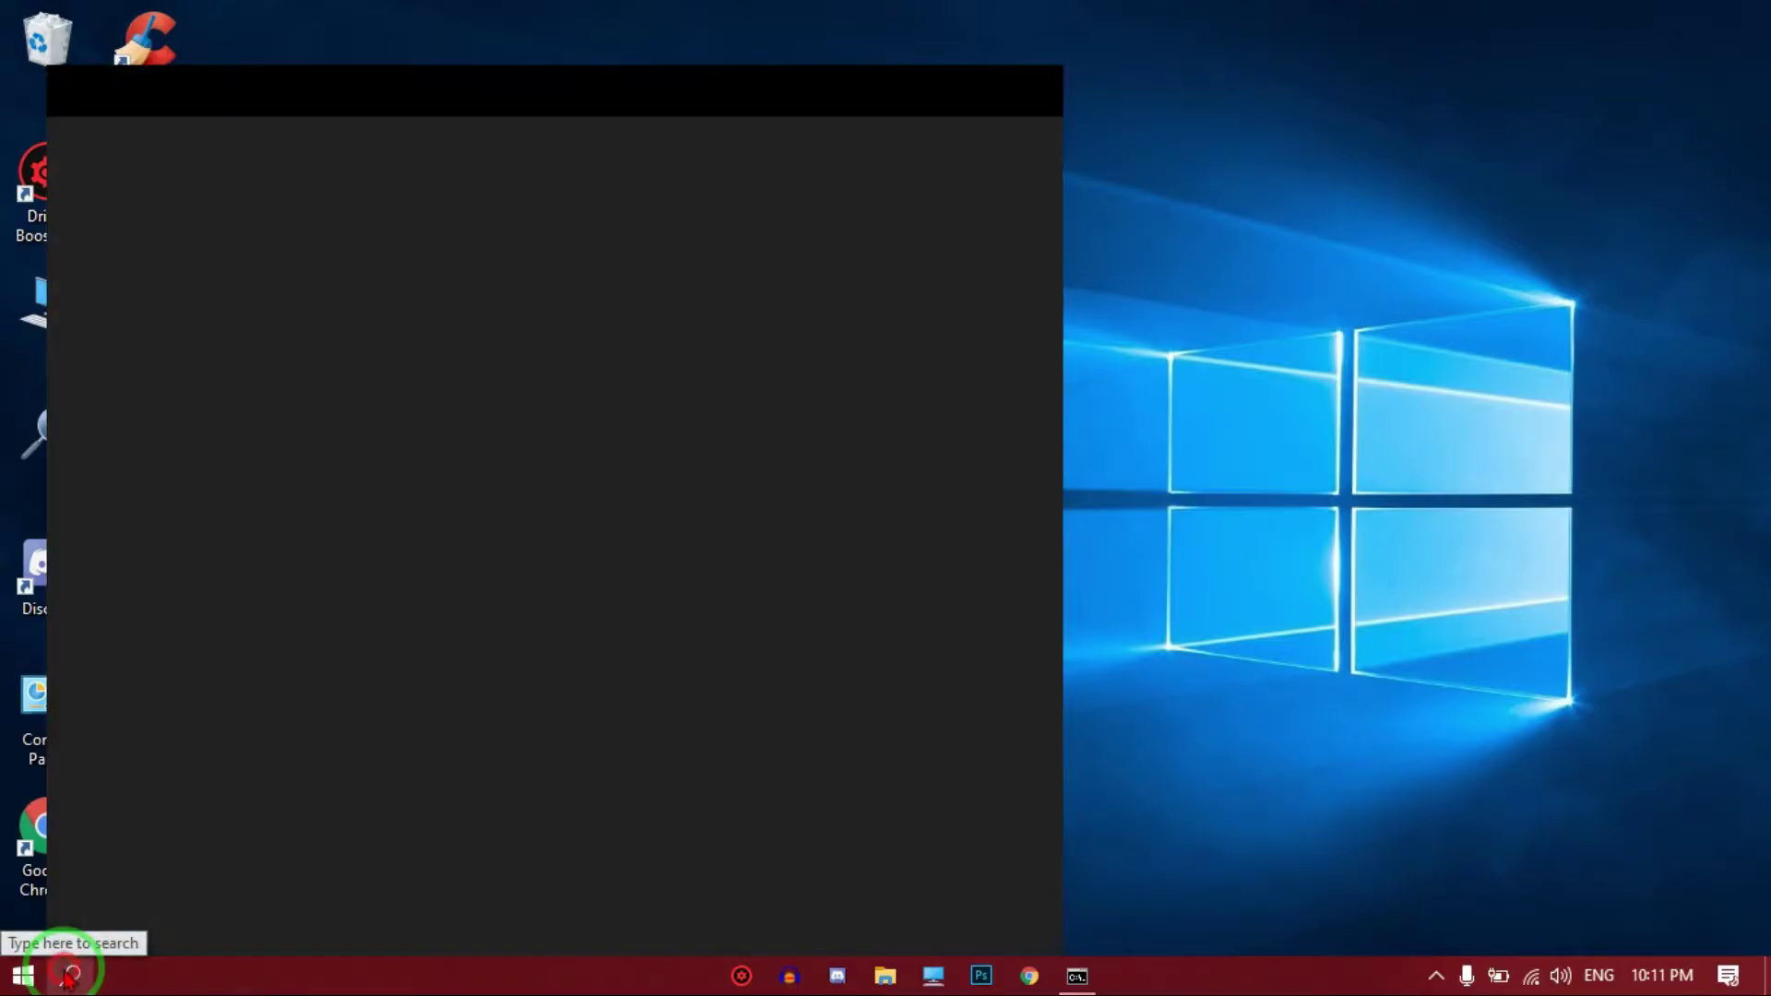
{"action": "type", "text": "opt"}
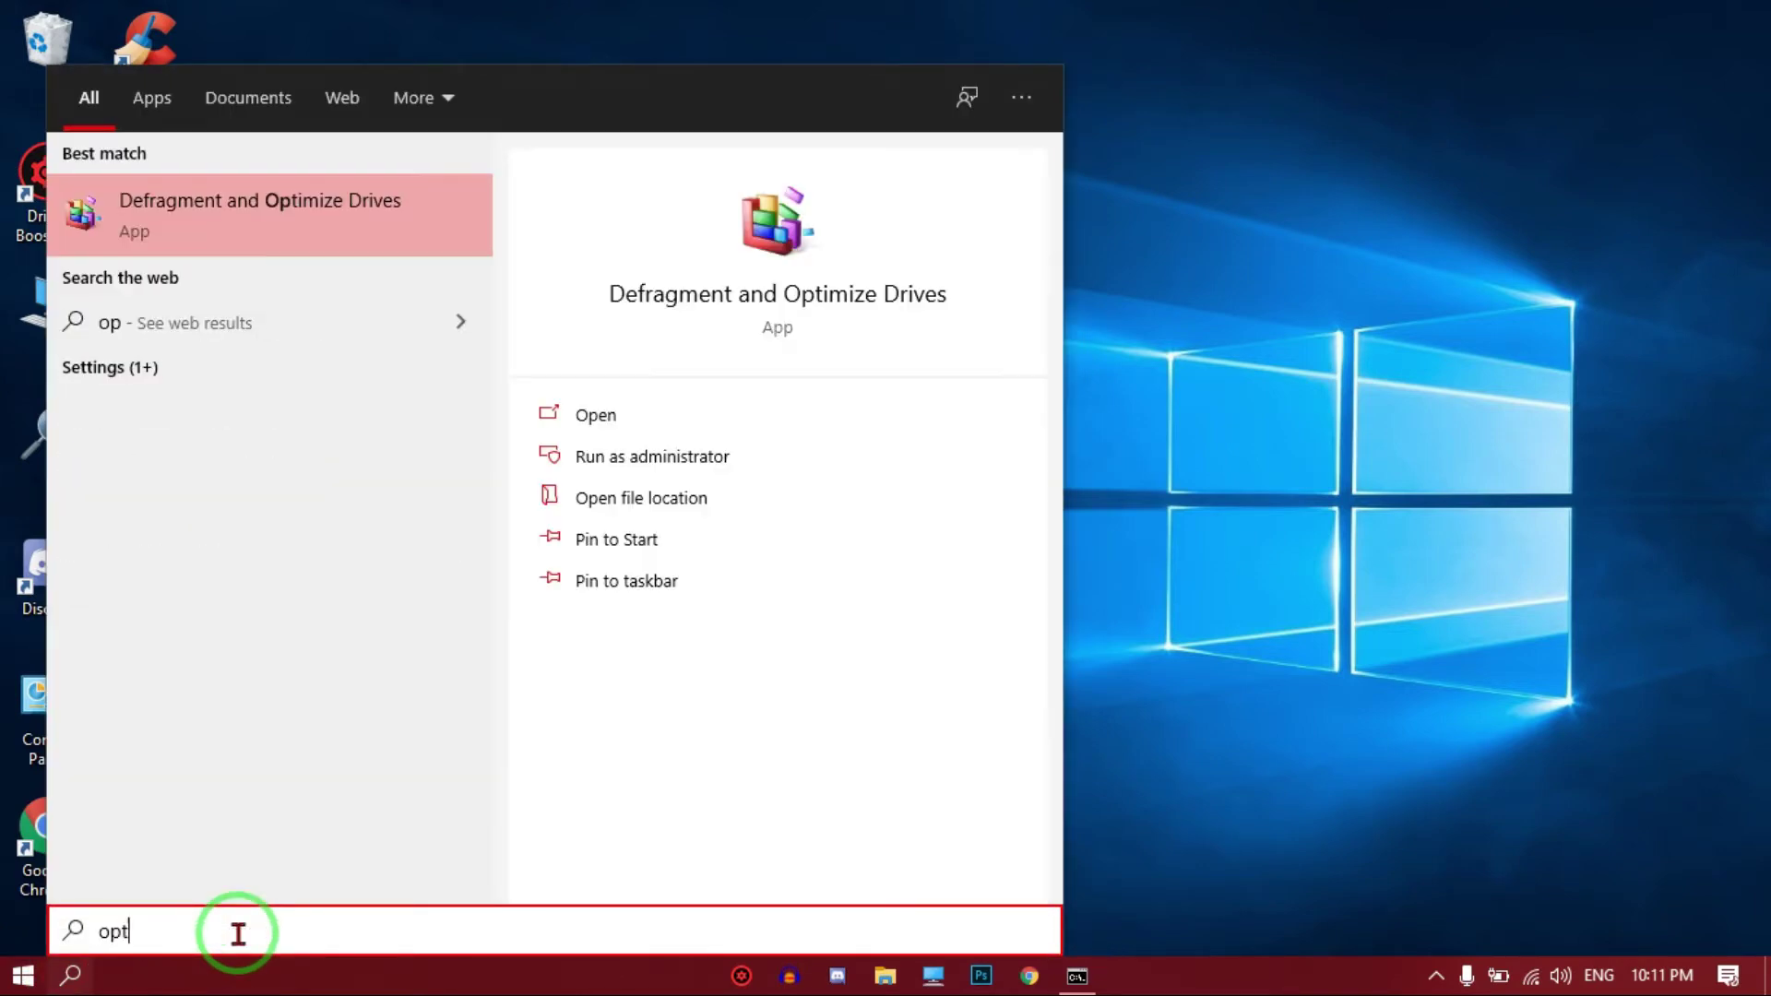
{"action": "type", "text": "imize "}
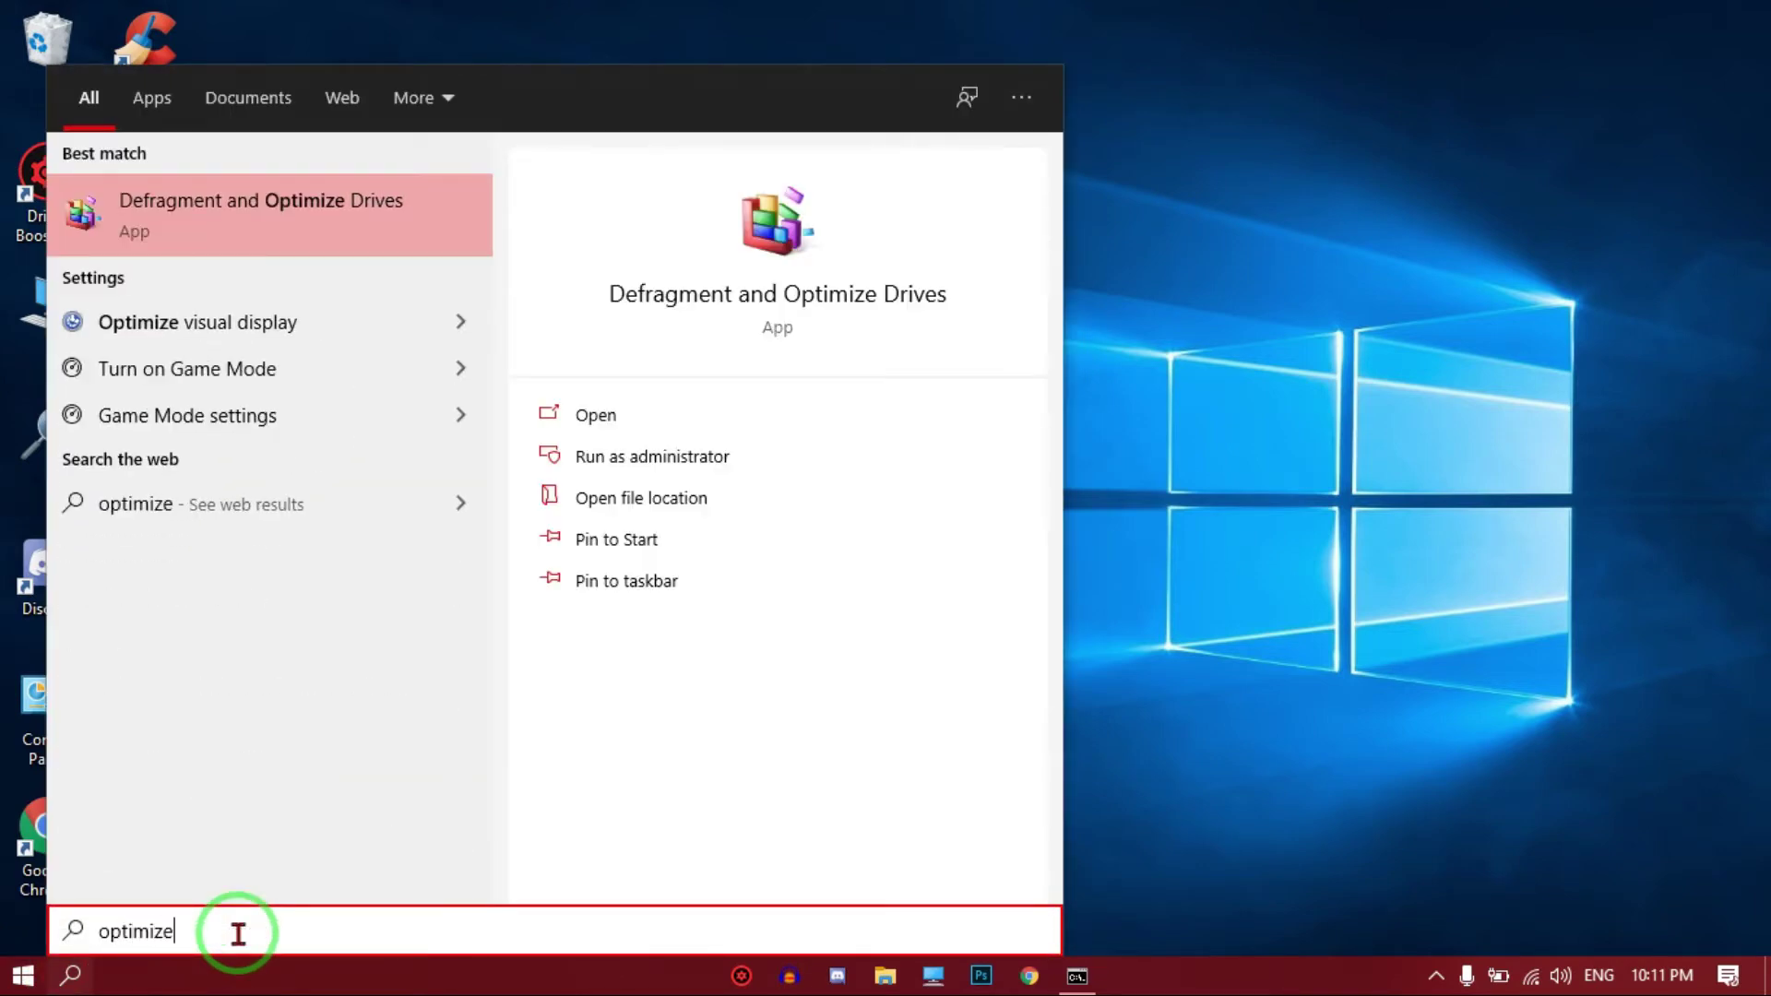
{"action": "type", "text": "drives"}
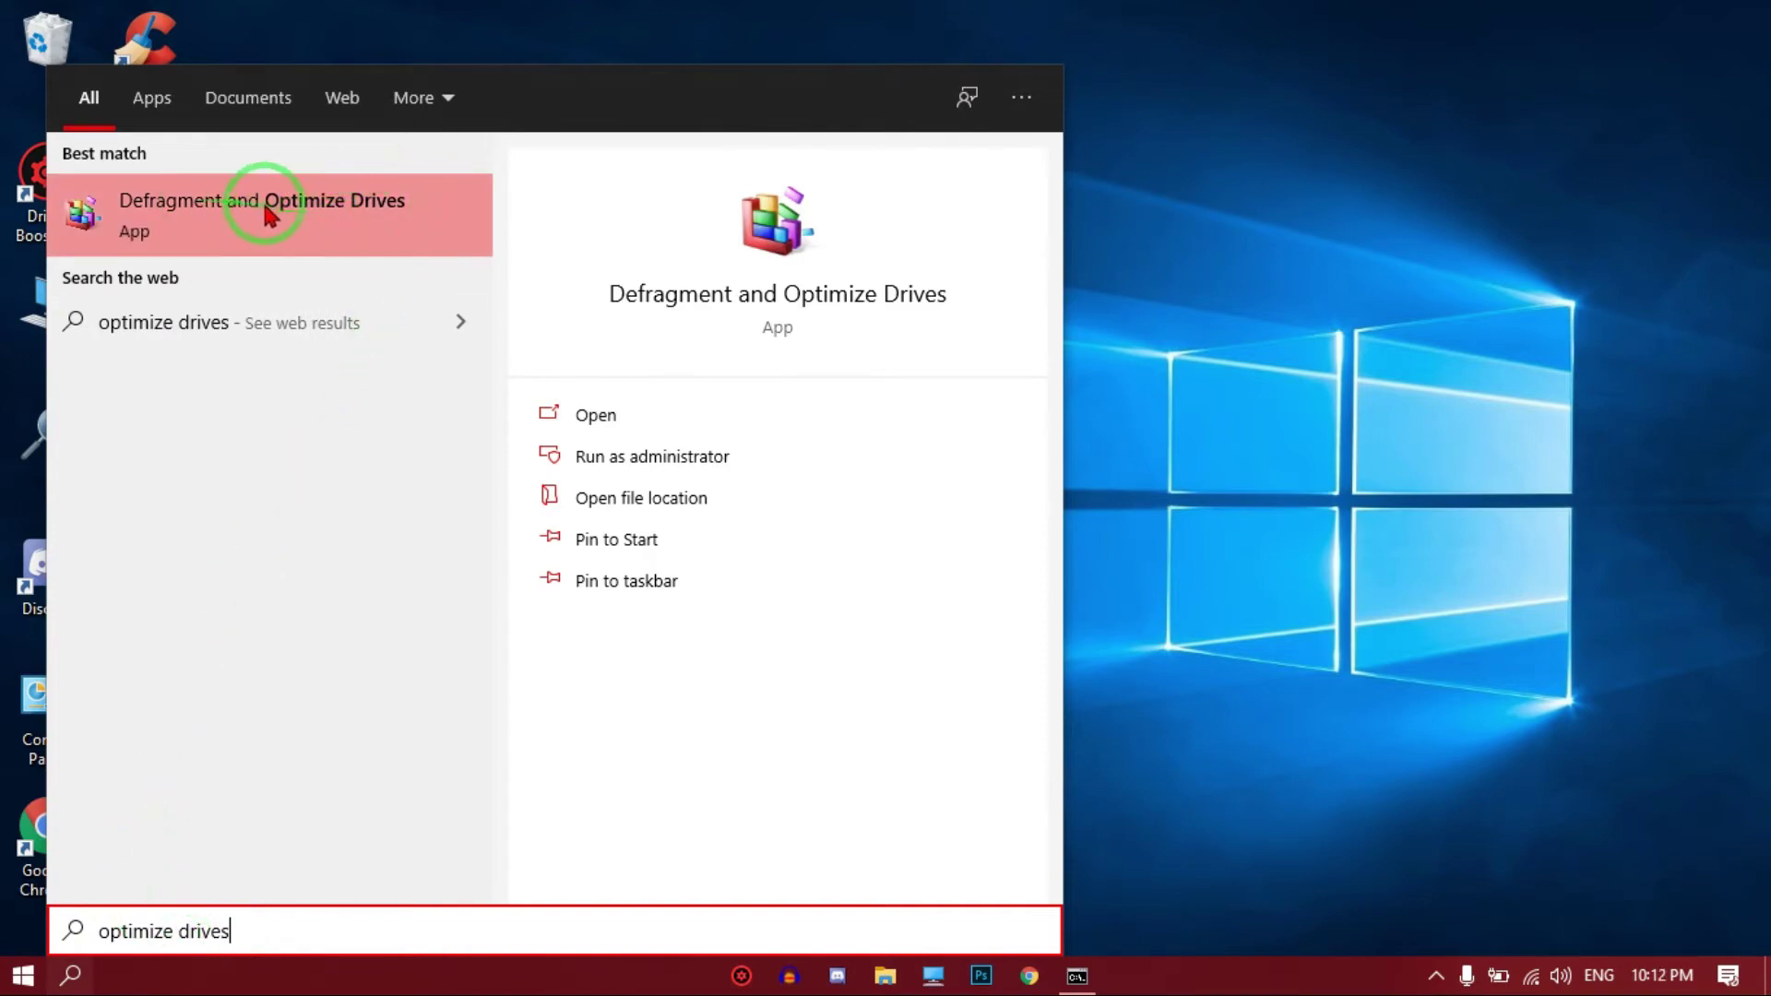
{"action": "left_click", "coordinate": [255, 236]}
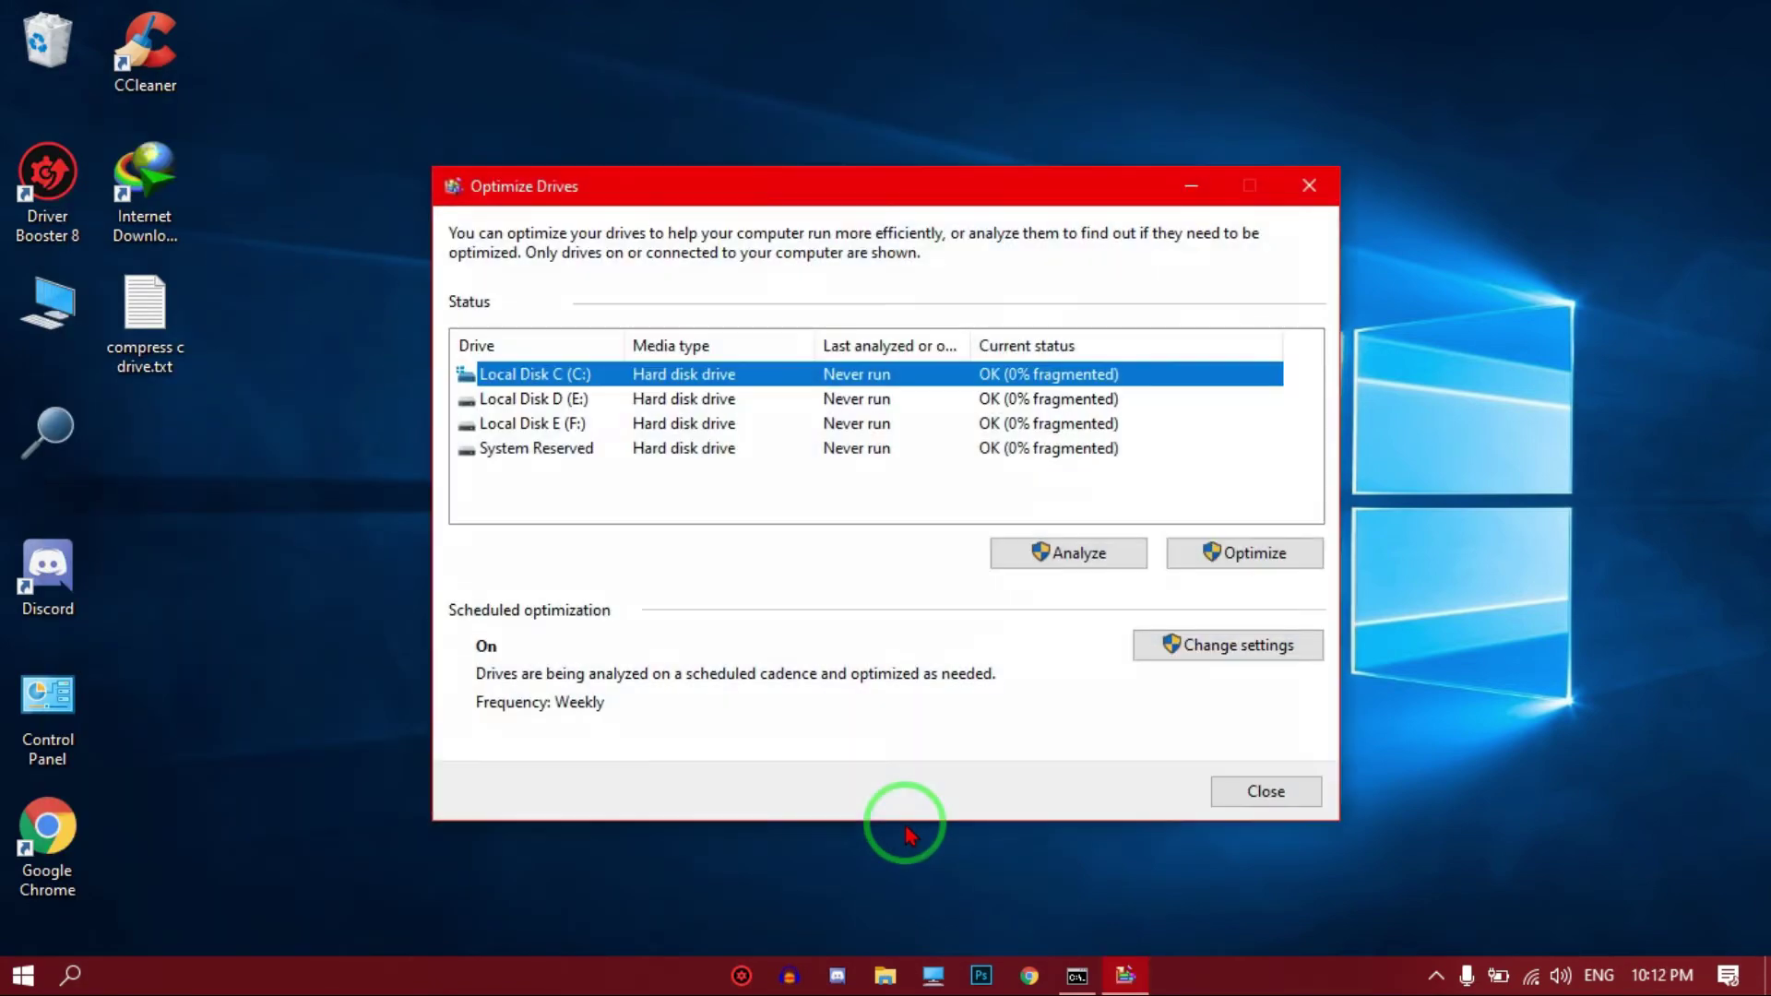
Start optimizing Local Disk C (C:) in the list of drives
{"action": "left_click_drag", "start_coordinate": [1061, 185], "coordinate": [1080, 179]}
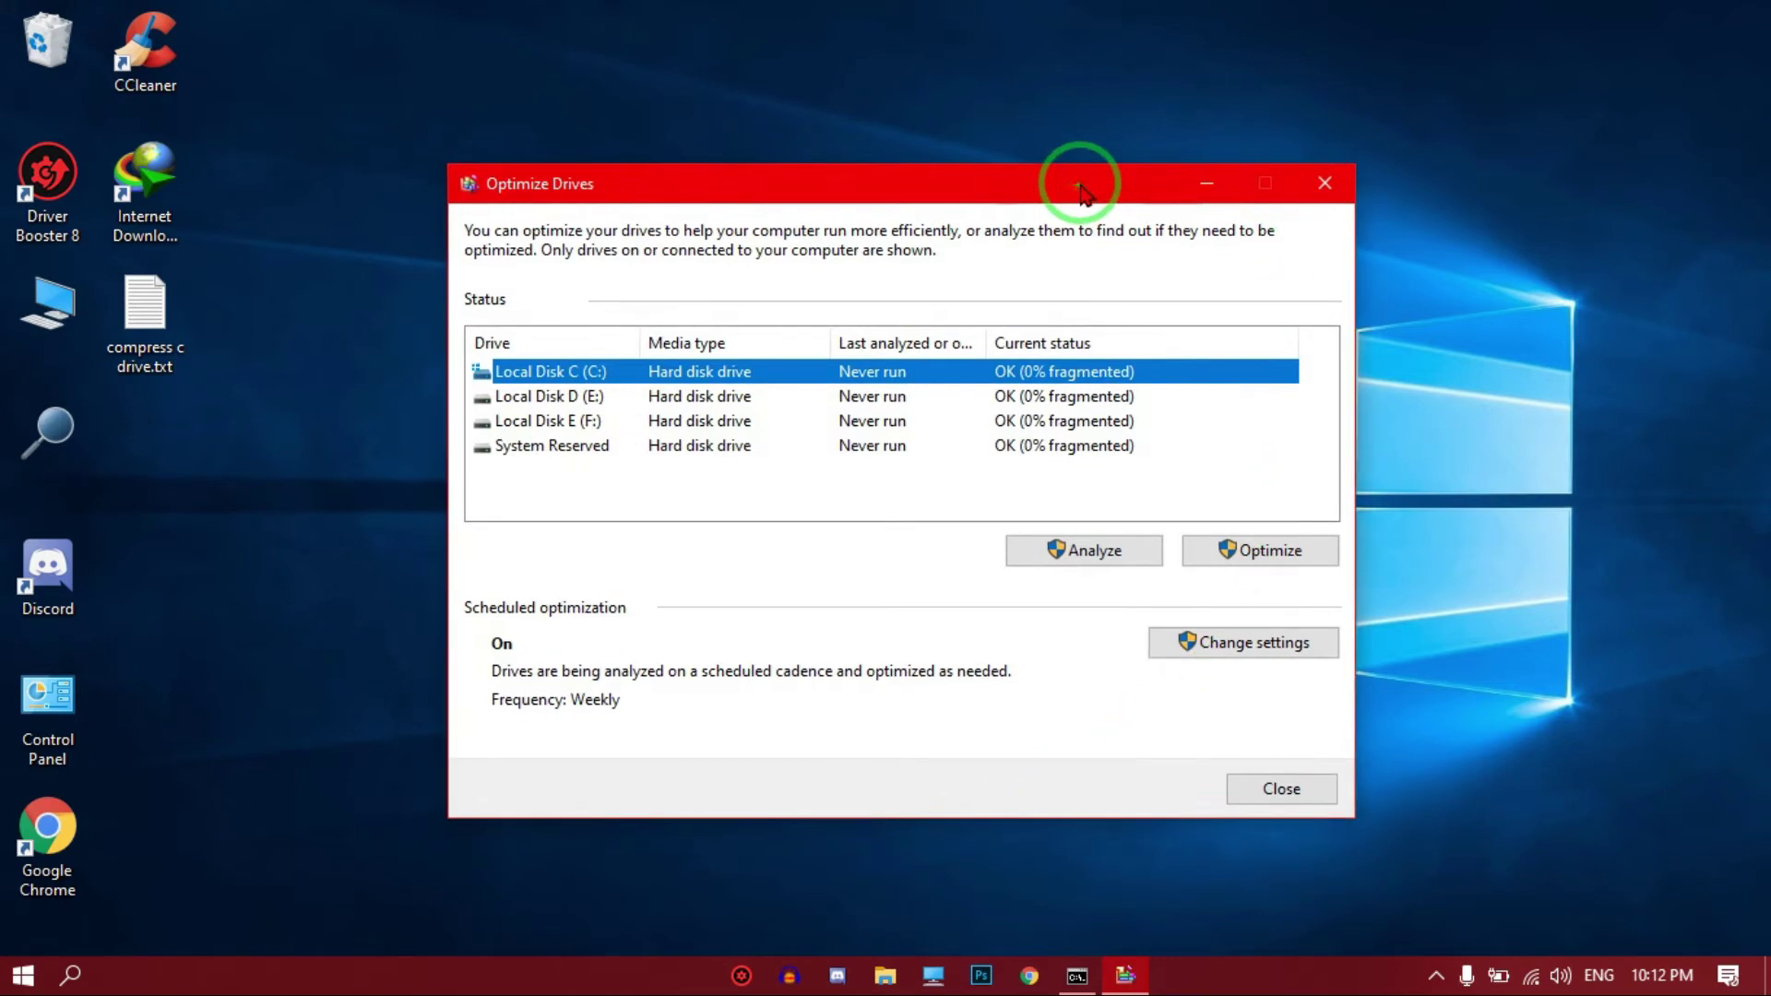
{"action": "left_click", "coordinate": [730, 390]}
{"action": "left_click", "coordinate": [752, 369]}
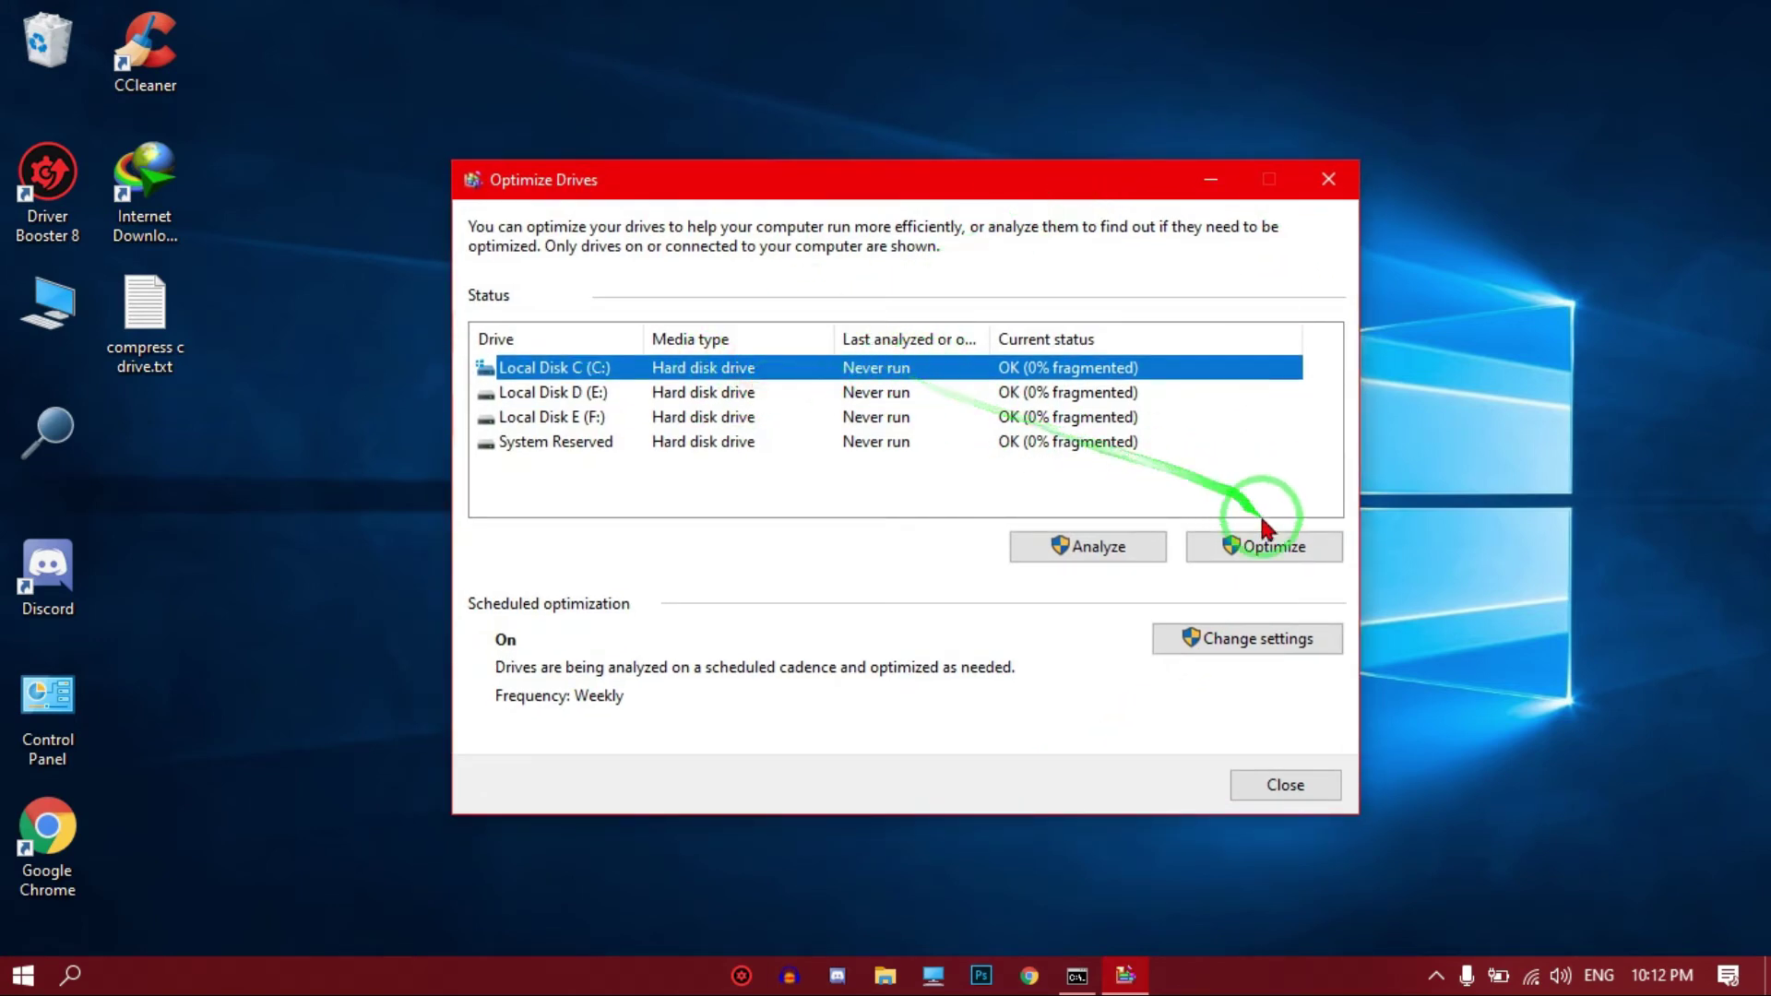
{"action": "left_click", "coordinate": [1220, 553]}
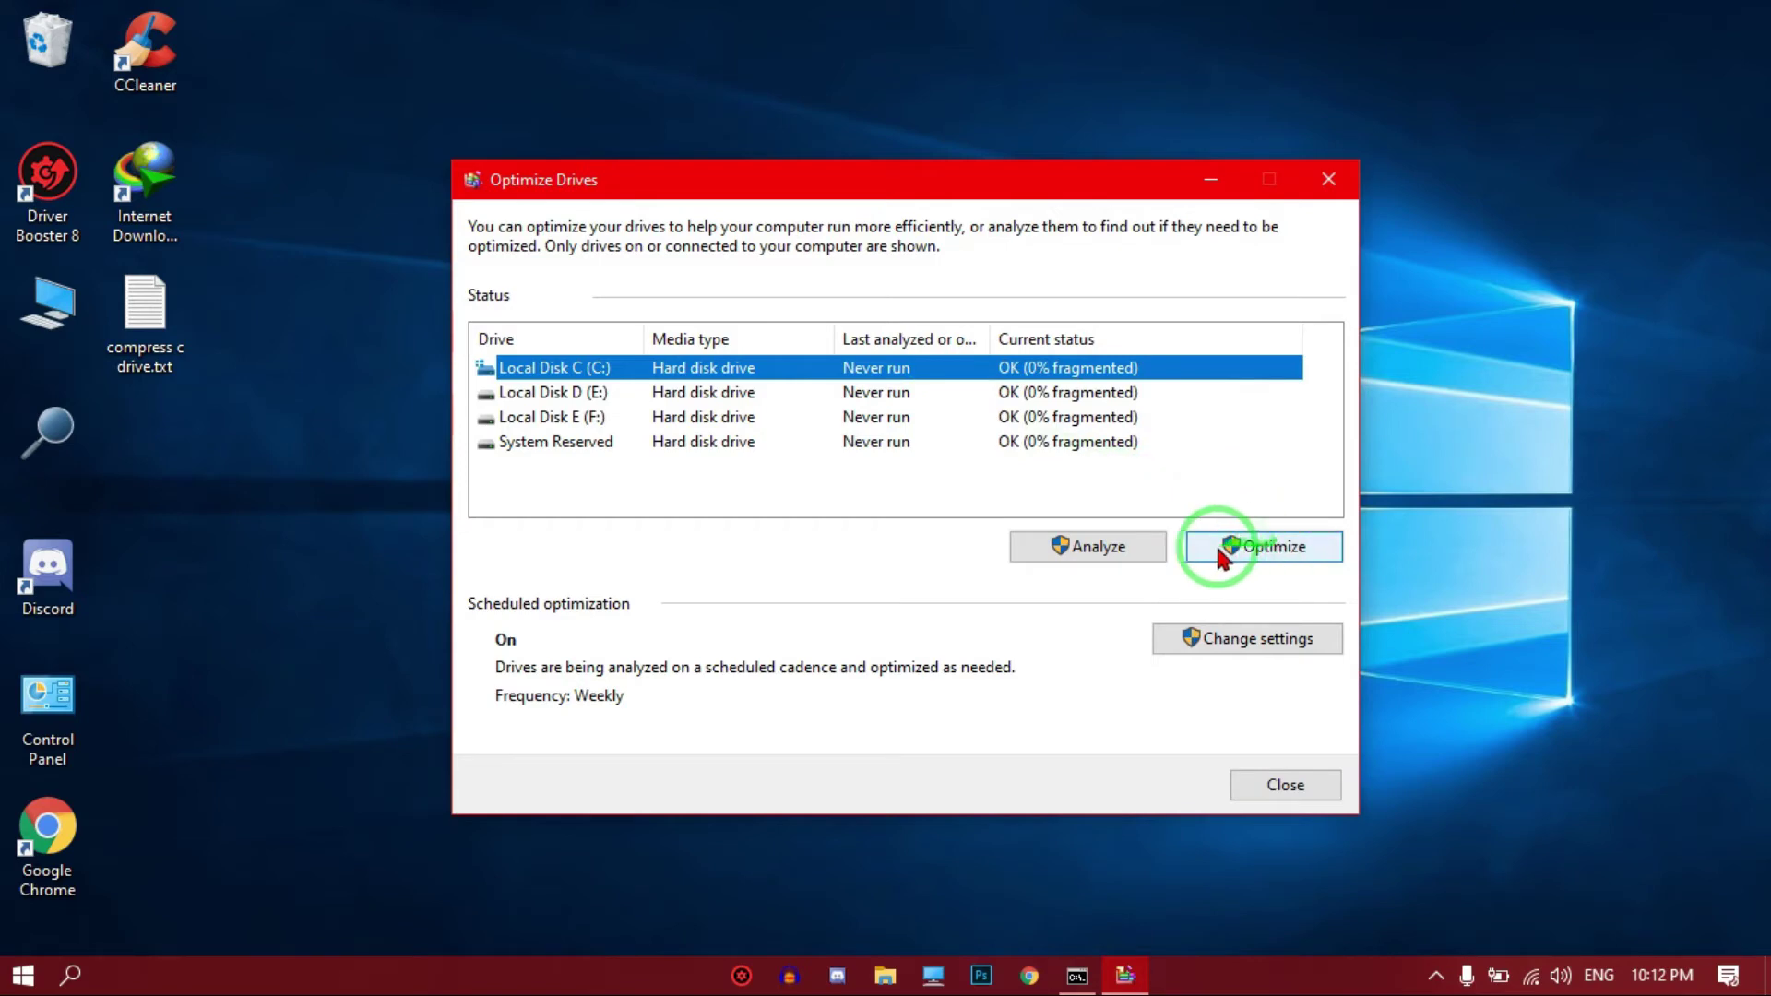
{"action": "left_click", "coordinate": [1280, 552]}
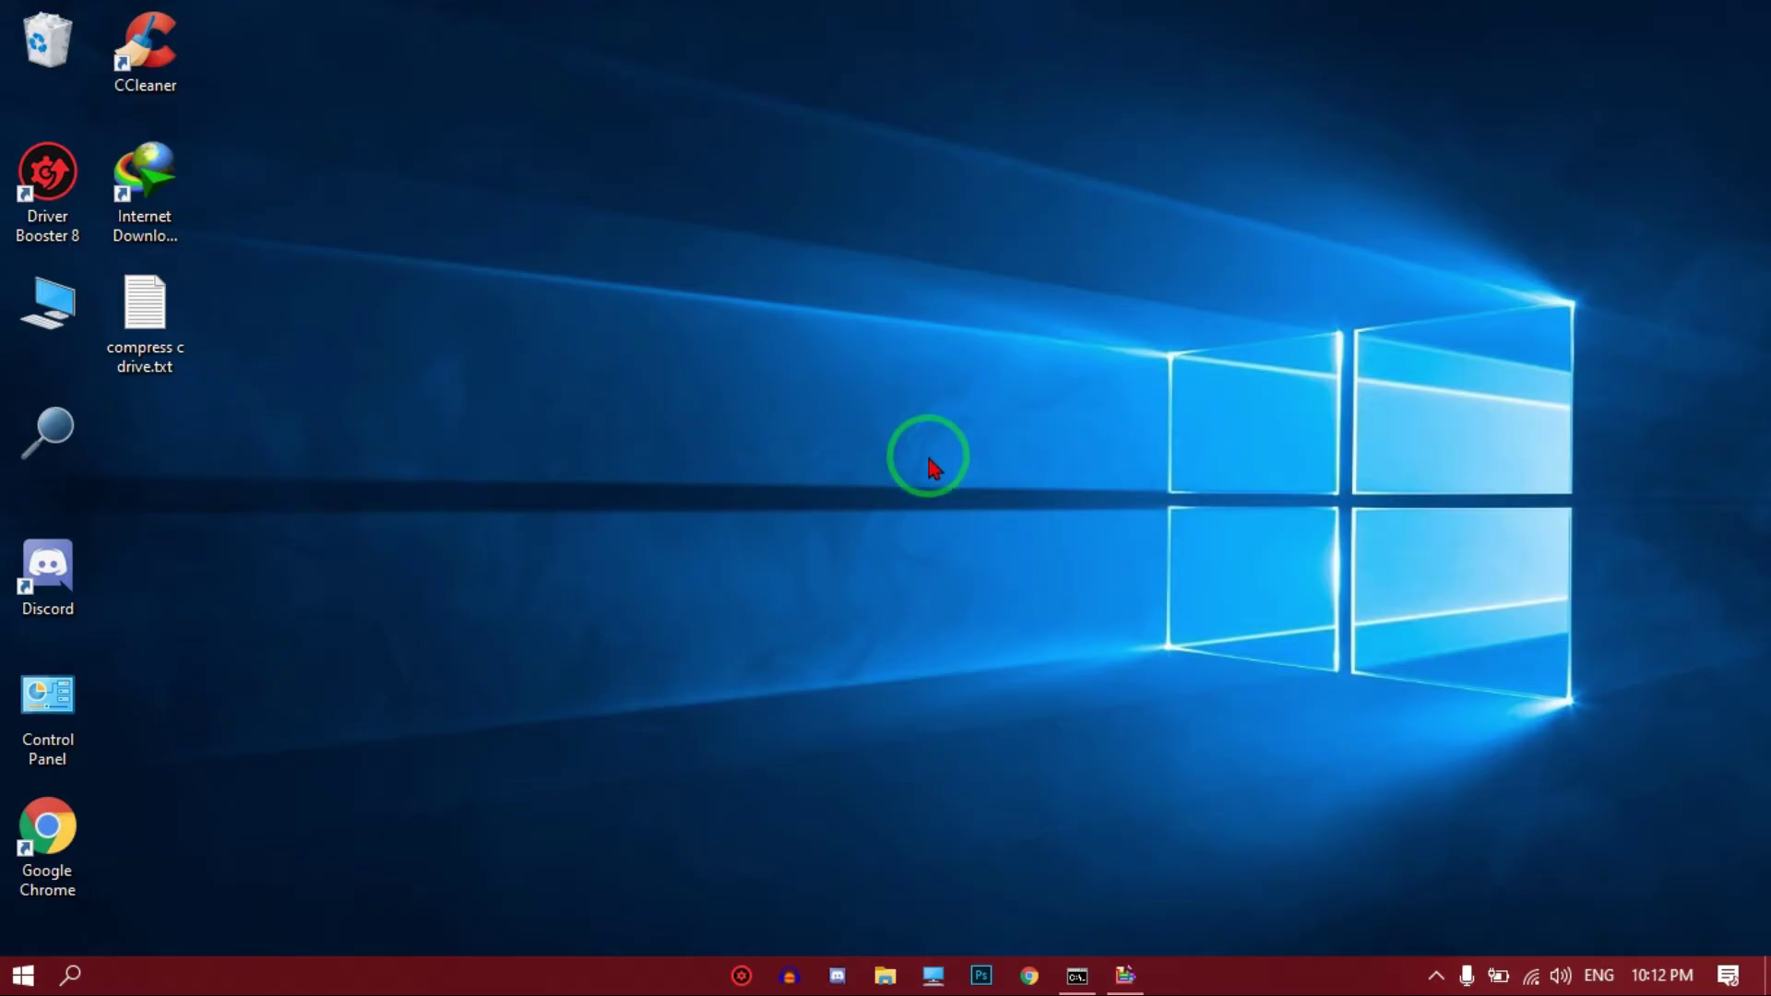
Search Windows for "disk Cleanup" and open the Disk Cleanup app
{"action": "left_click", "coordinate": [73, 975]}
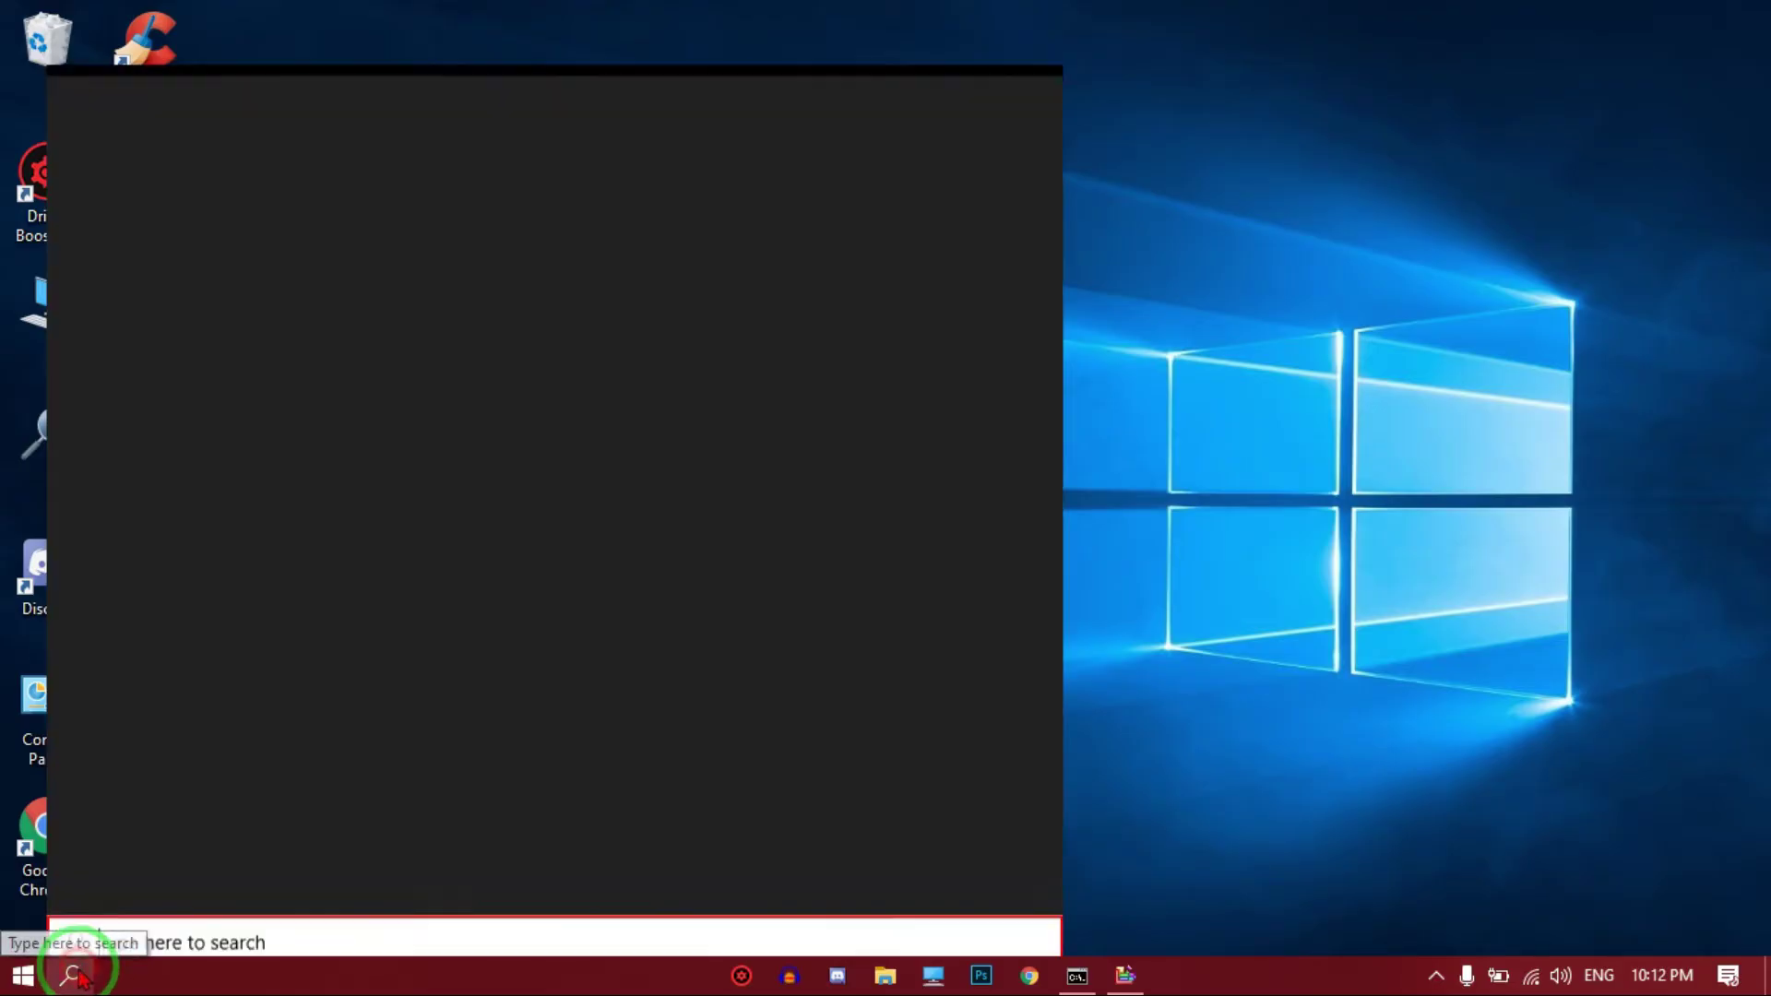
{"action": "type", "text": "di"}
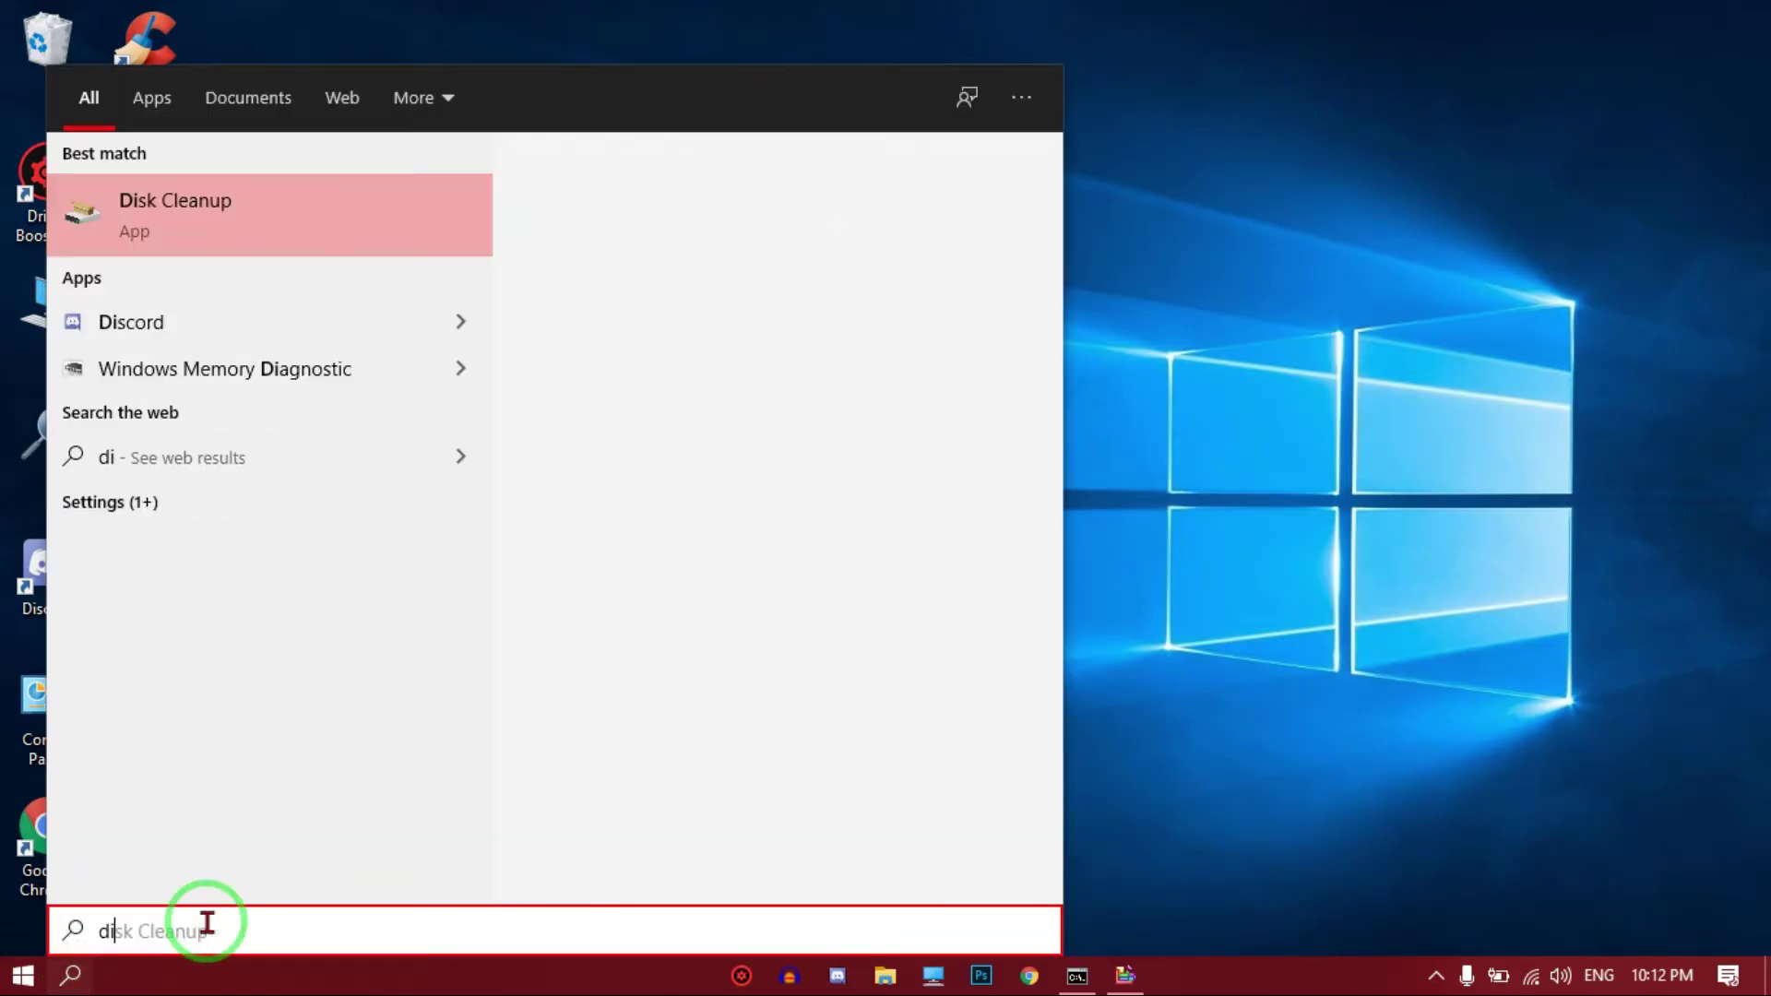
{"action": "type", "text": "sk"}
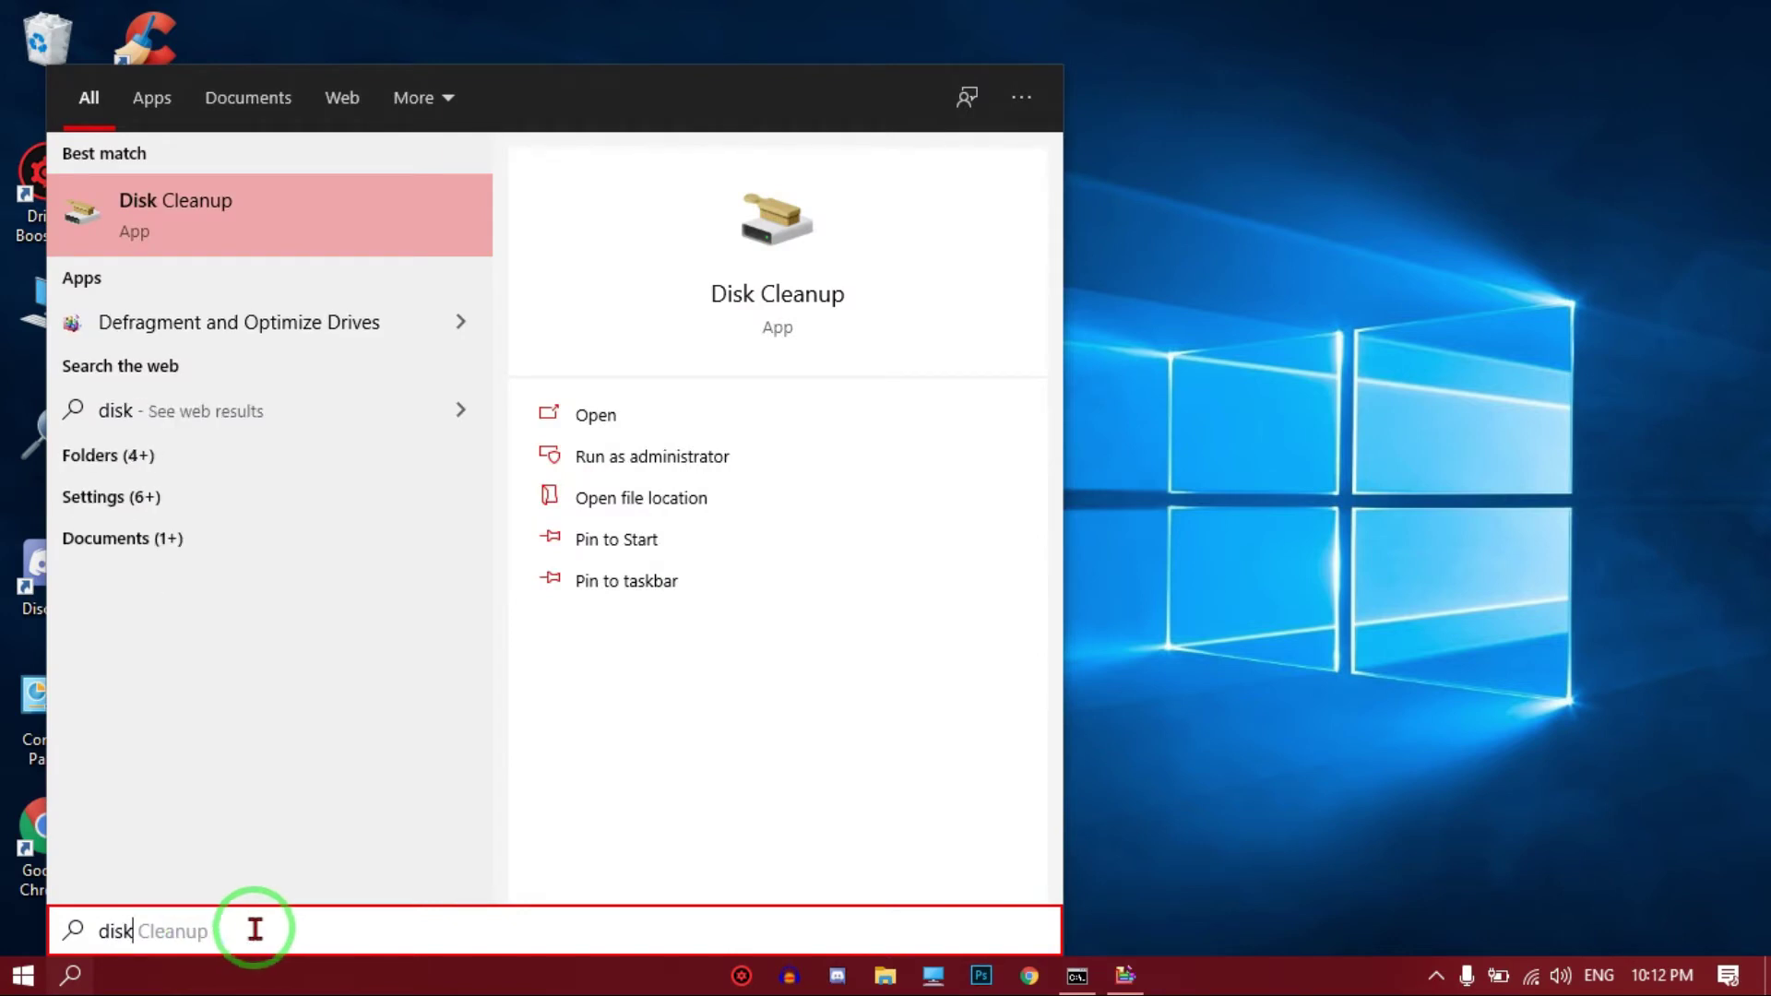
{"action": "left_click", "coordinate": [249, 937]}
{"action": "left_click_drag", "start_coordinate": [191, 931], "coordinate": [92, 933]}
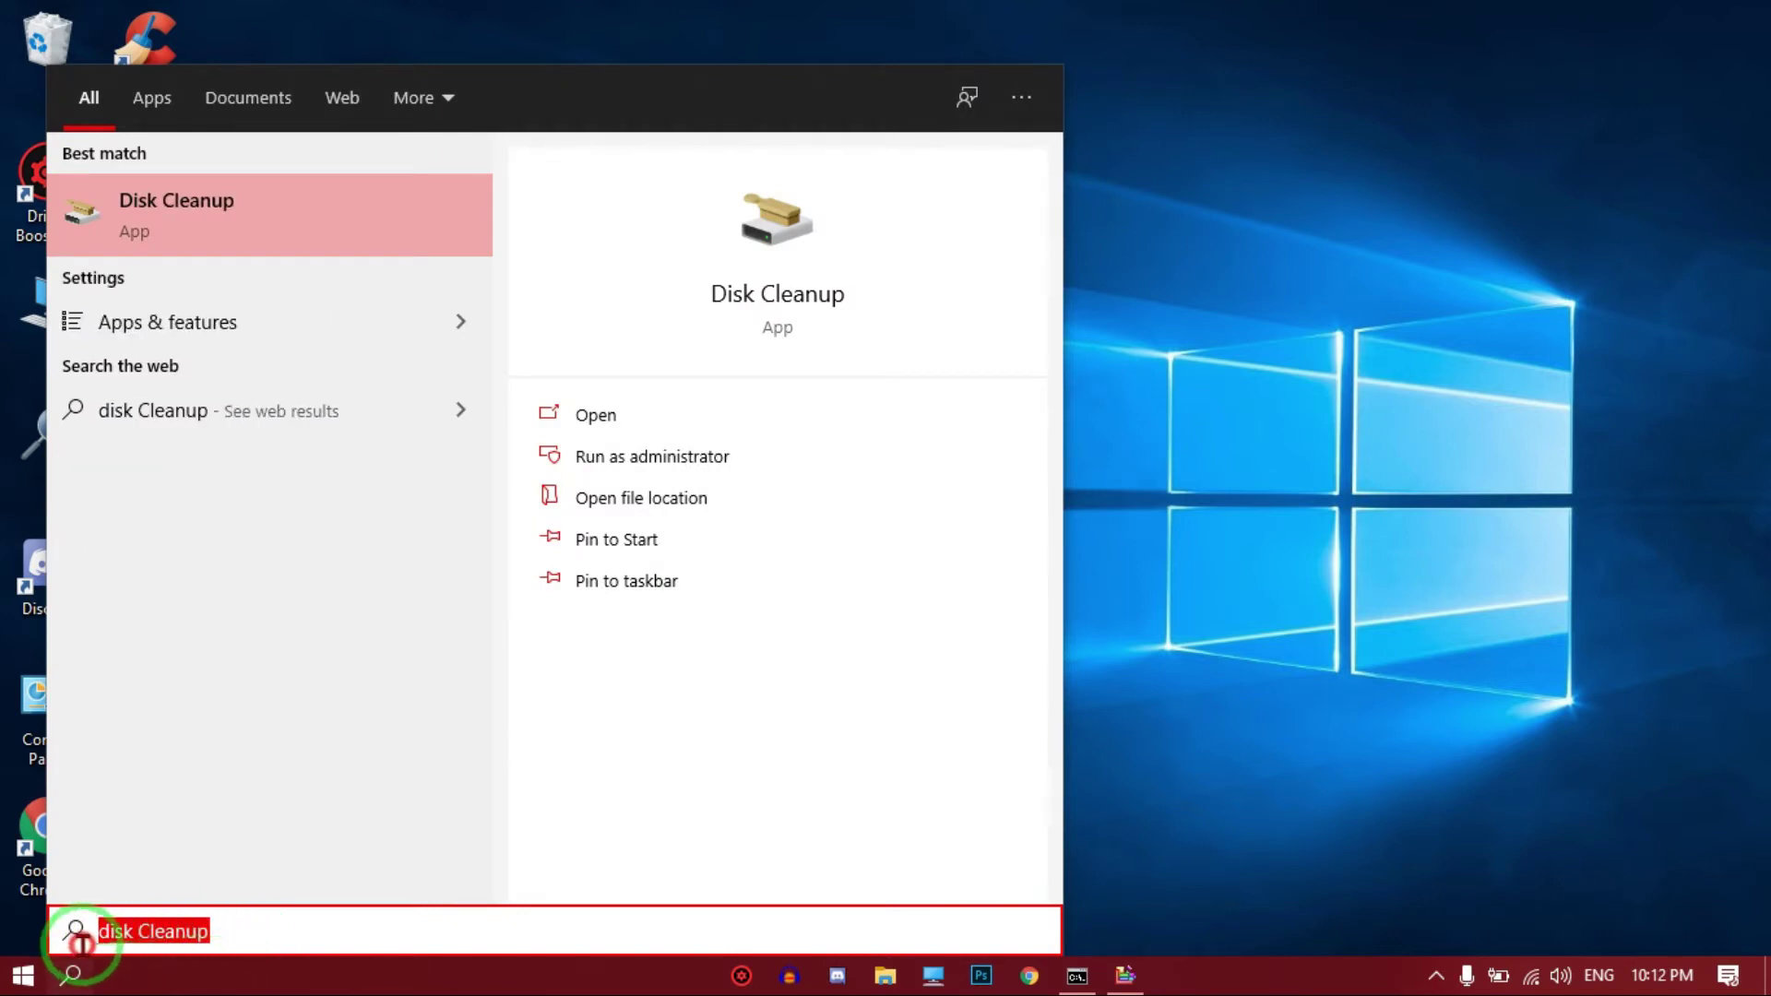
{"action": "left_click", "coordinate": [272, 941]}
{"action": "left_click", "coordinate": [237, 220]}
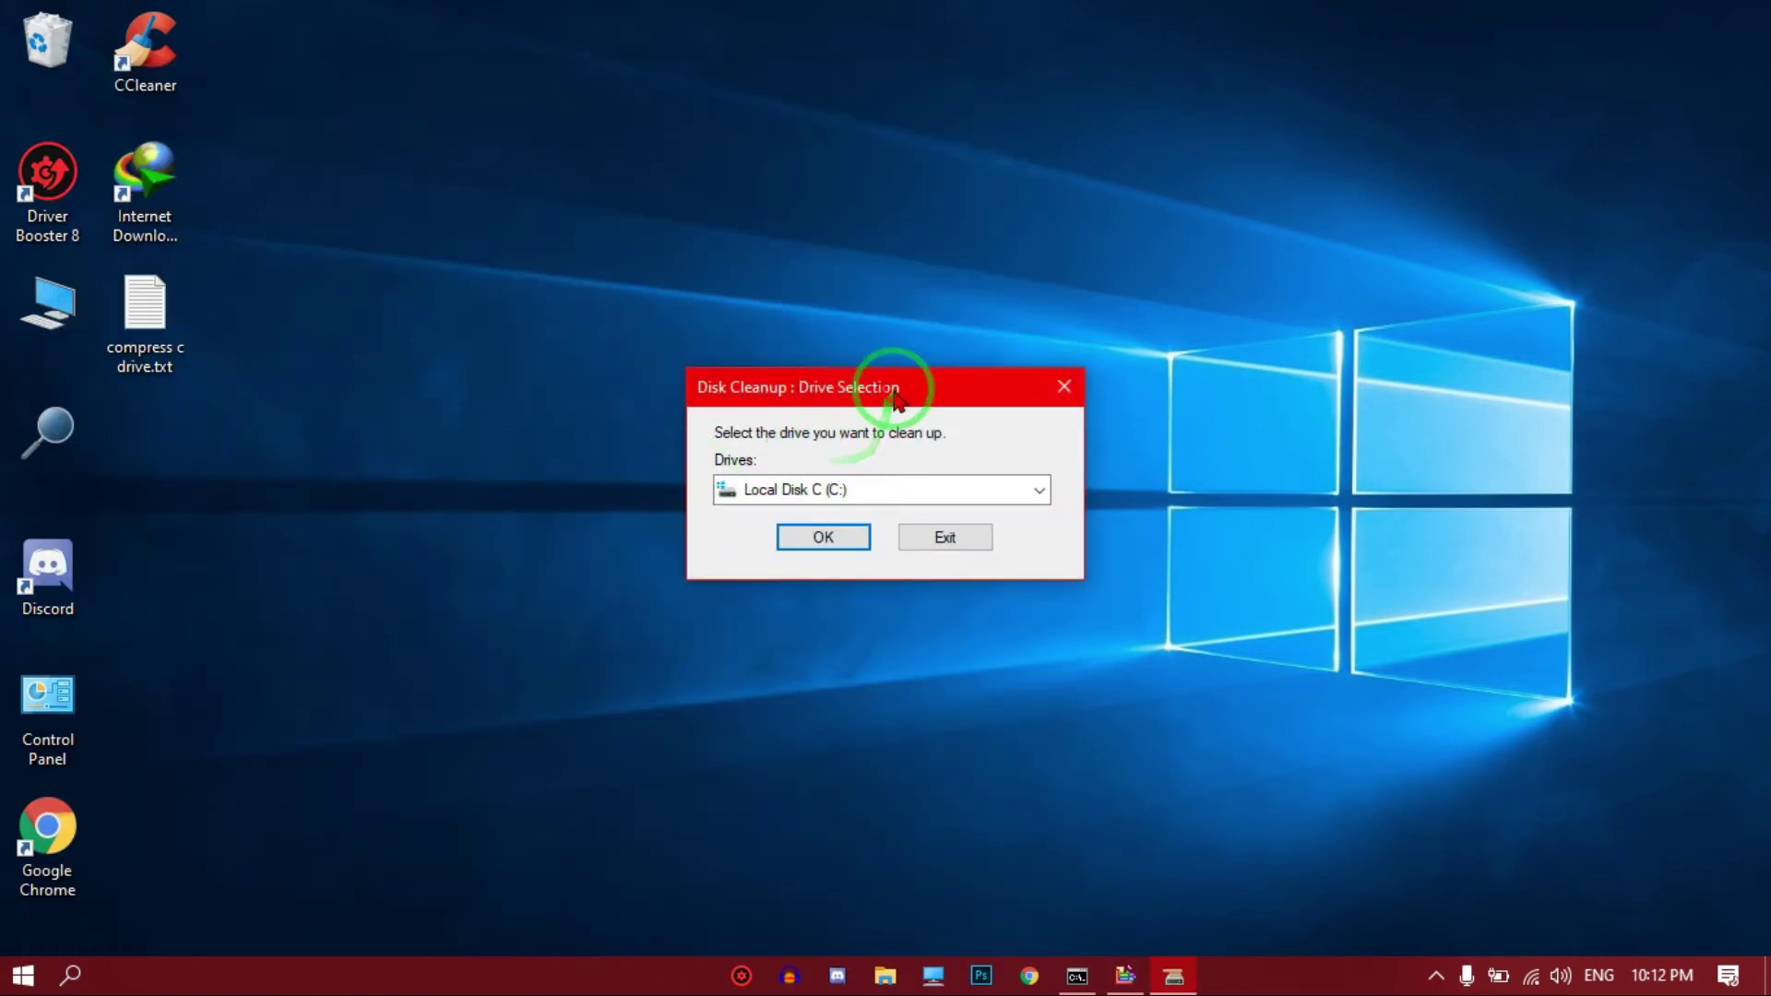
Choose Local Disk C (C:) as the drive to clean up and start the space calculation
{"action": "left_click_drag", "start_coordinate": [901, 383], "coordinate": [912, 360]}
{"action": "left_click", "coordinate": [1048, 470]}
{"action": "left_click", "coordinate": [1046, 473]}
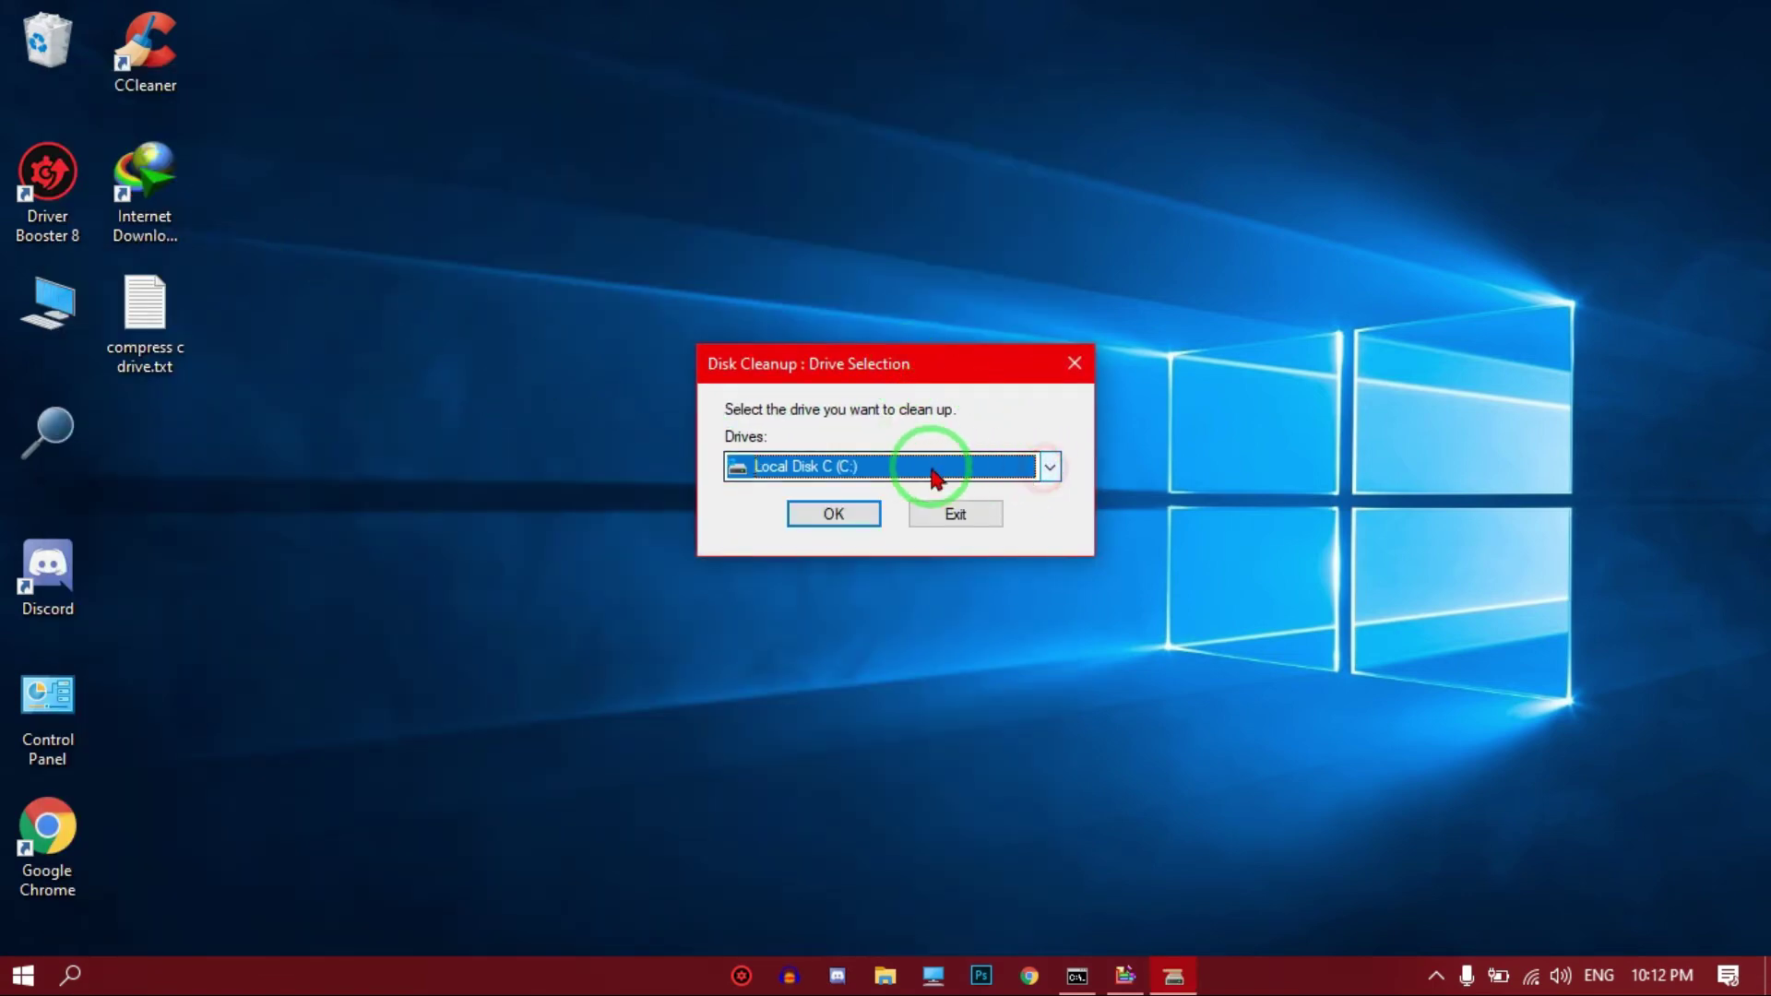
{"action": "left_click", "coordinate": [1048, 467]}
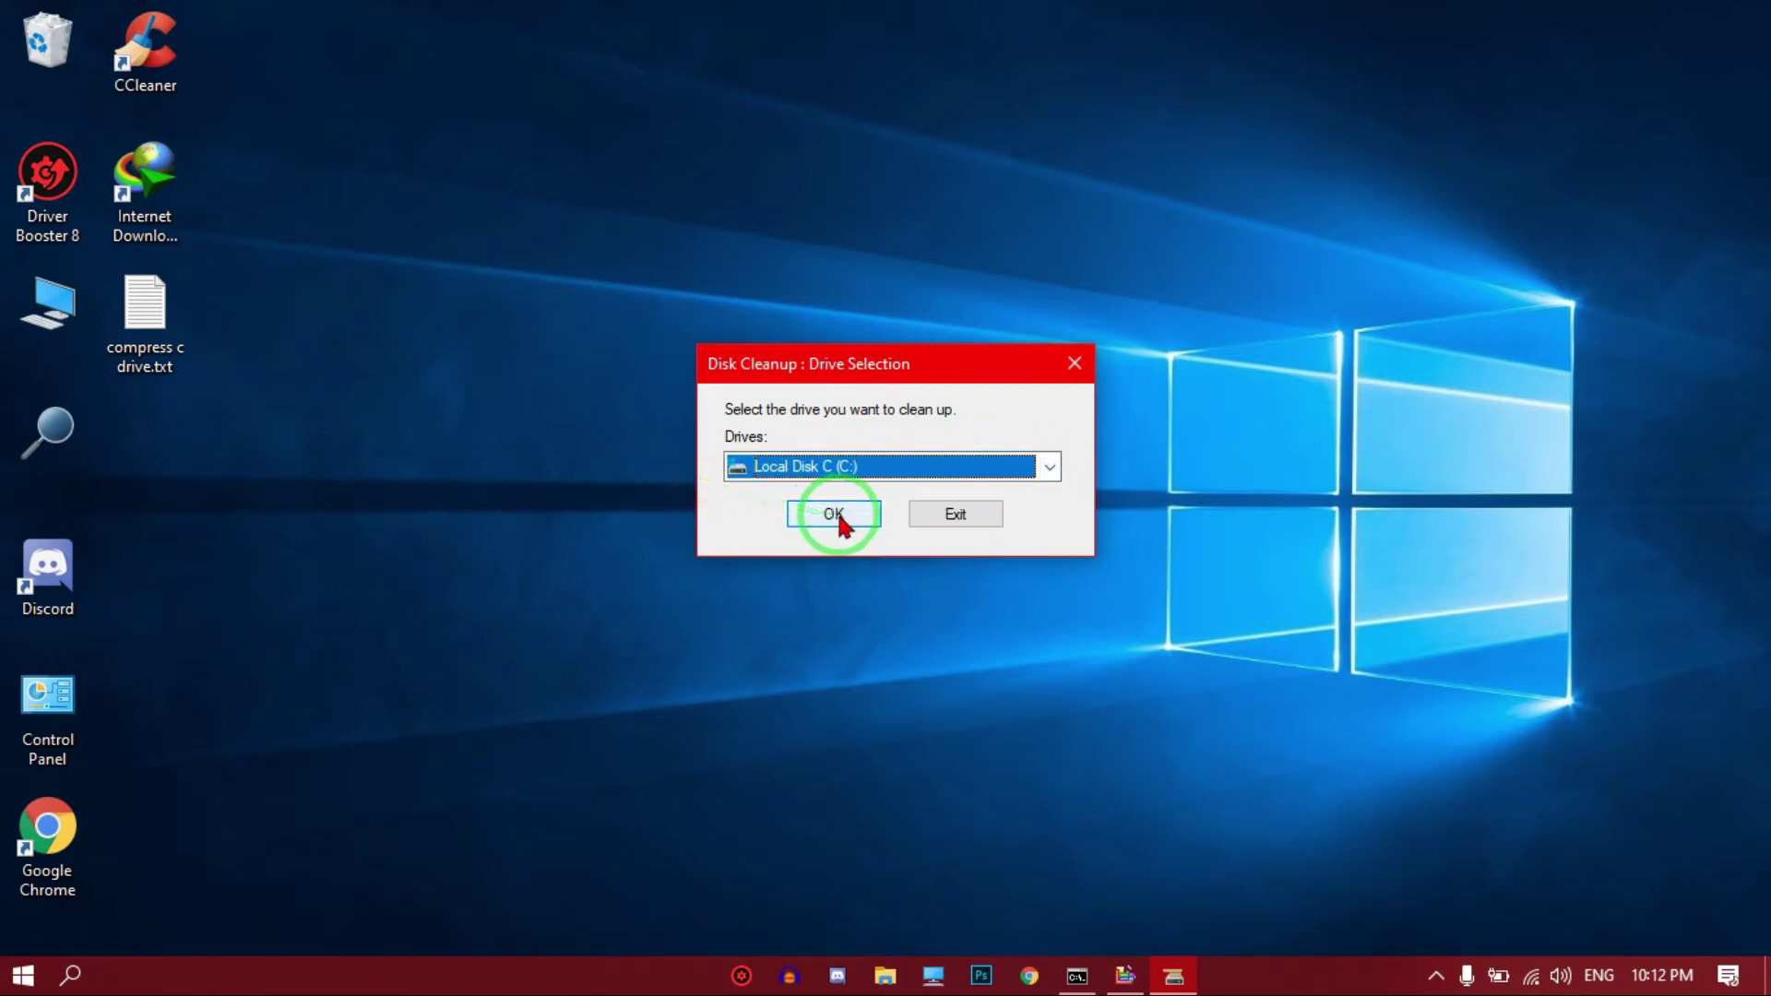
{"action": "left_click", "coordinate": [834, 514]}
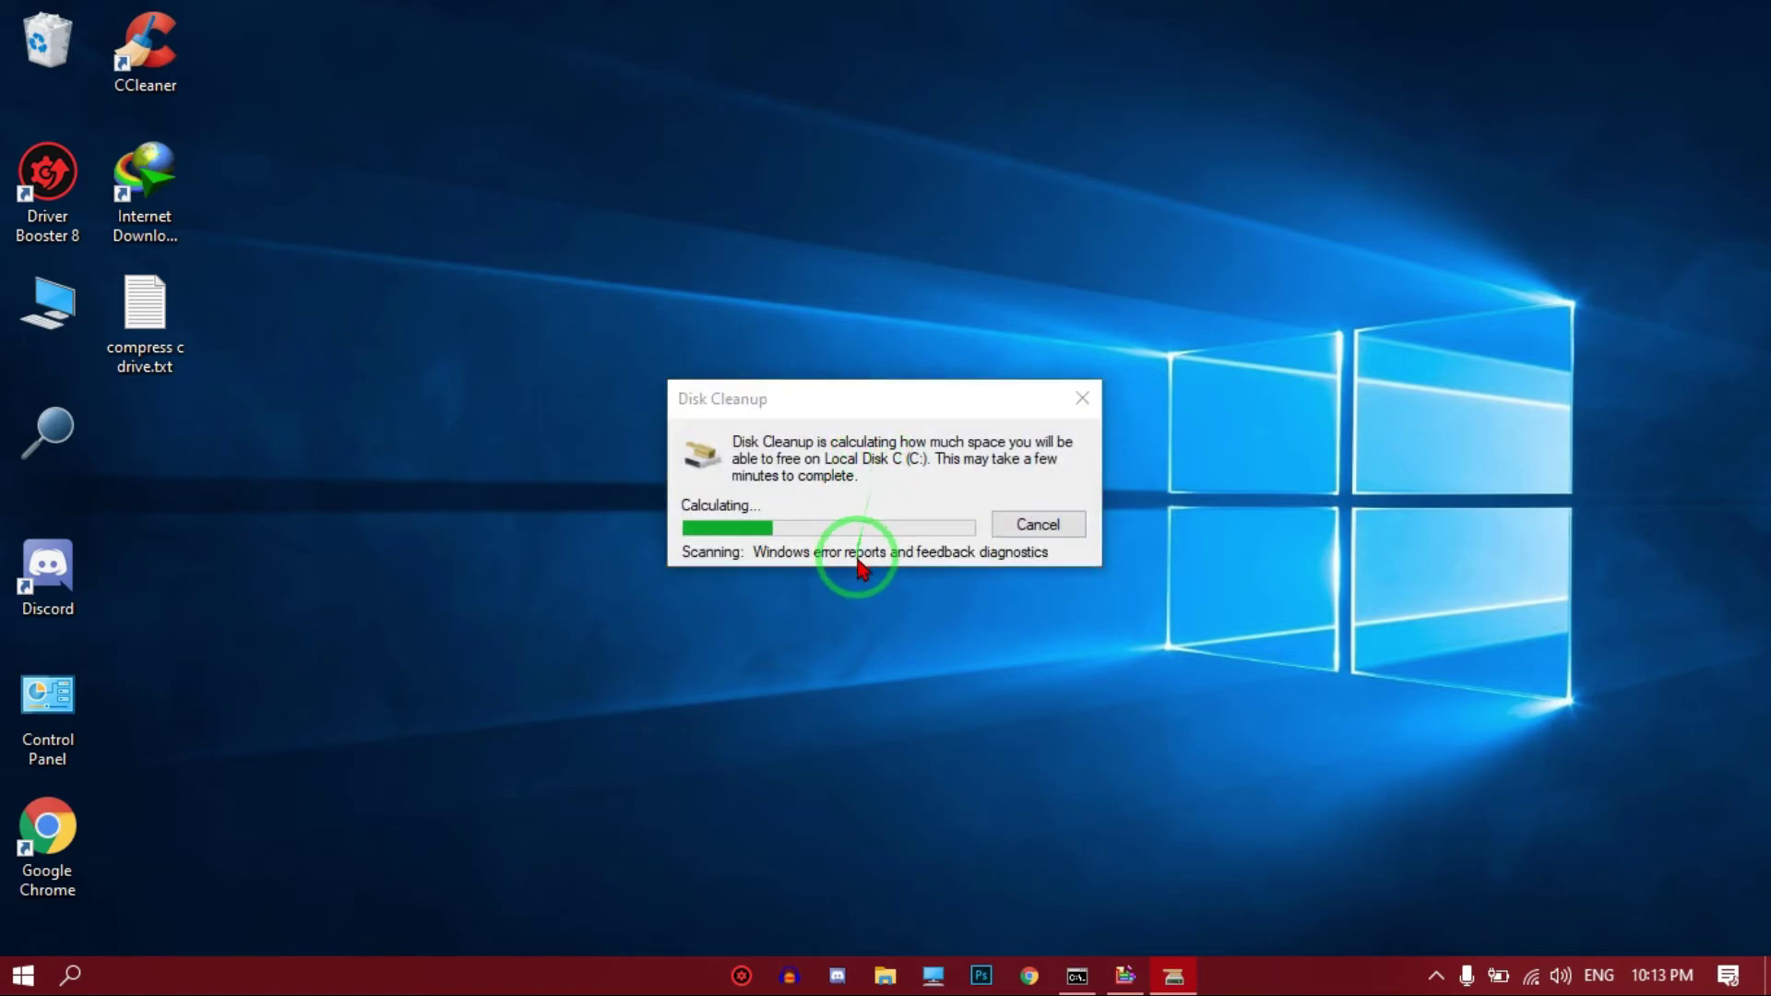
Review the file categories offered for deletion on Local Disk C (C:) and exclude the Recycle Bin
{"action": "left_click_drag", "start_coordinate": [367, 180], "coordinate": [918, 150]}
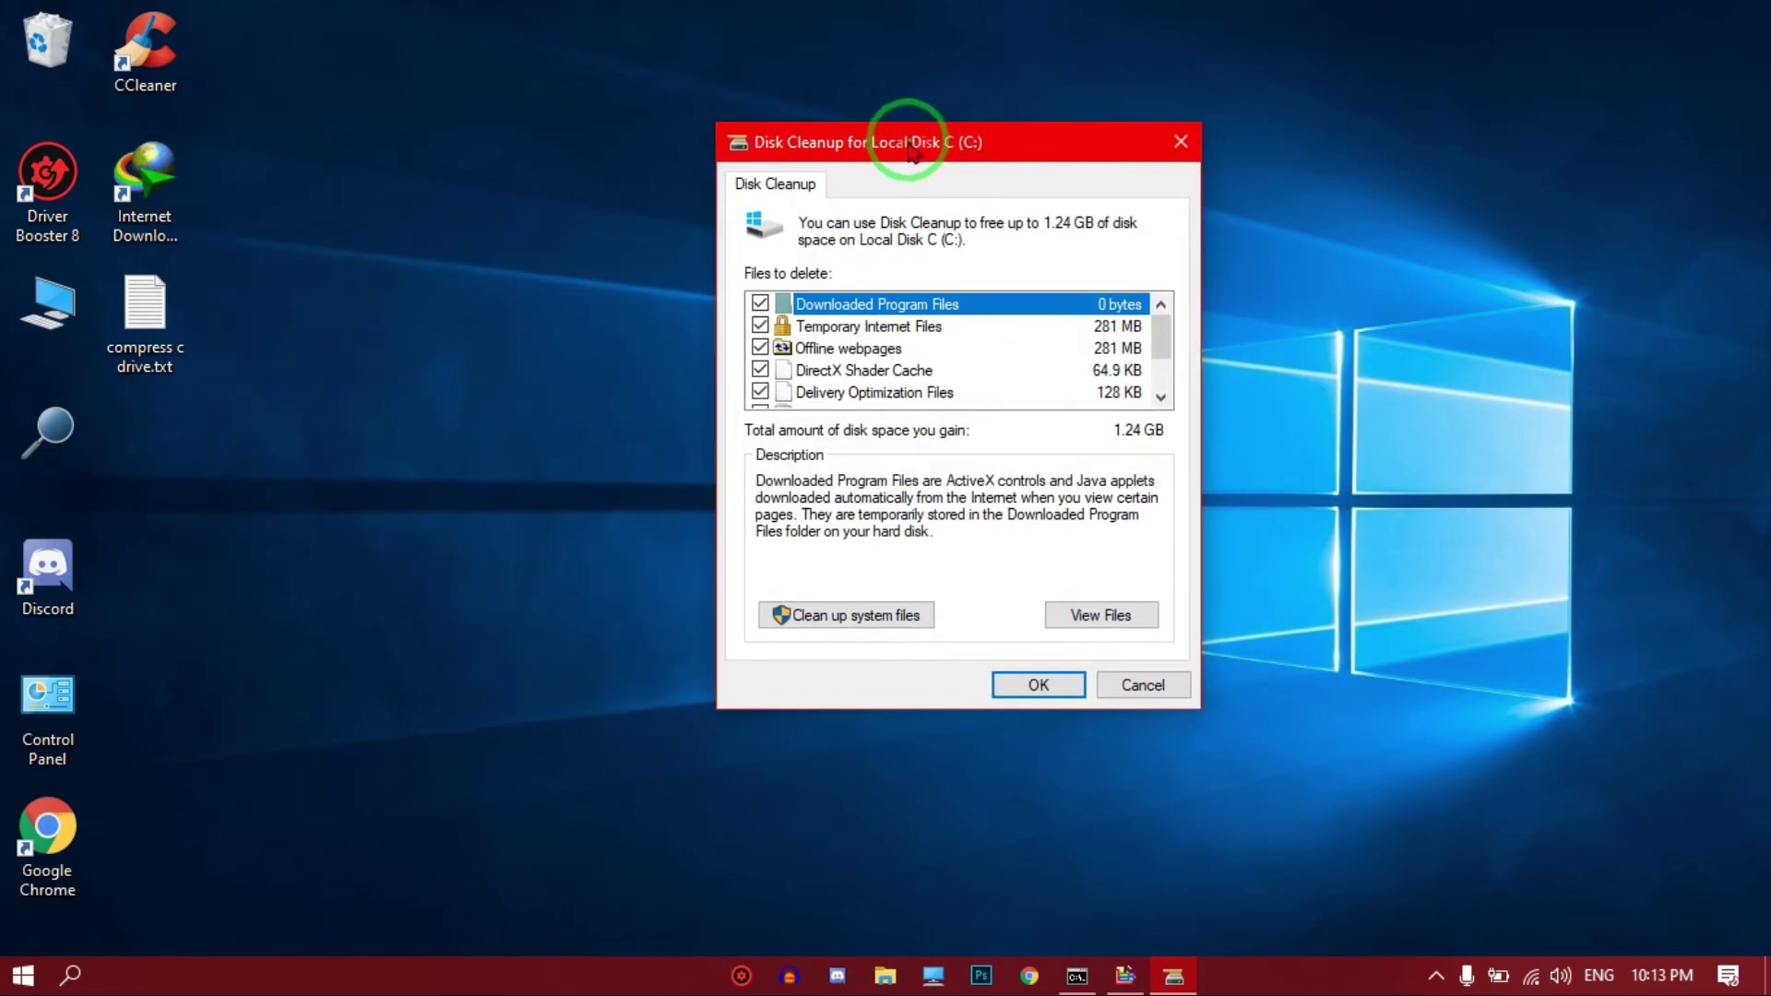
{"action": "scroll", "coordinate": [968, 355], "scroll_direction": "down", "scroll_amount": 1}
{"action": "scroll", "coordinate": [913, 361], "scroll_direction": "up", "scroll_amount": 1}
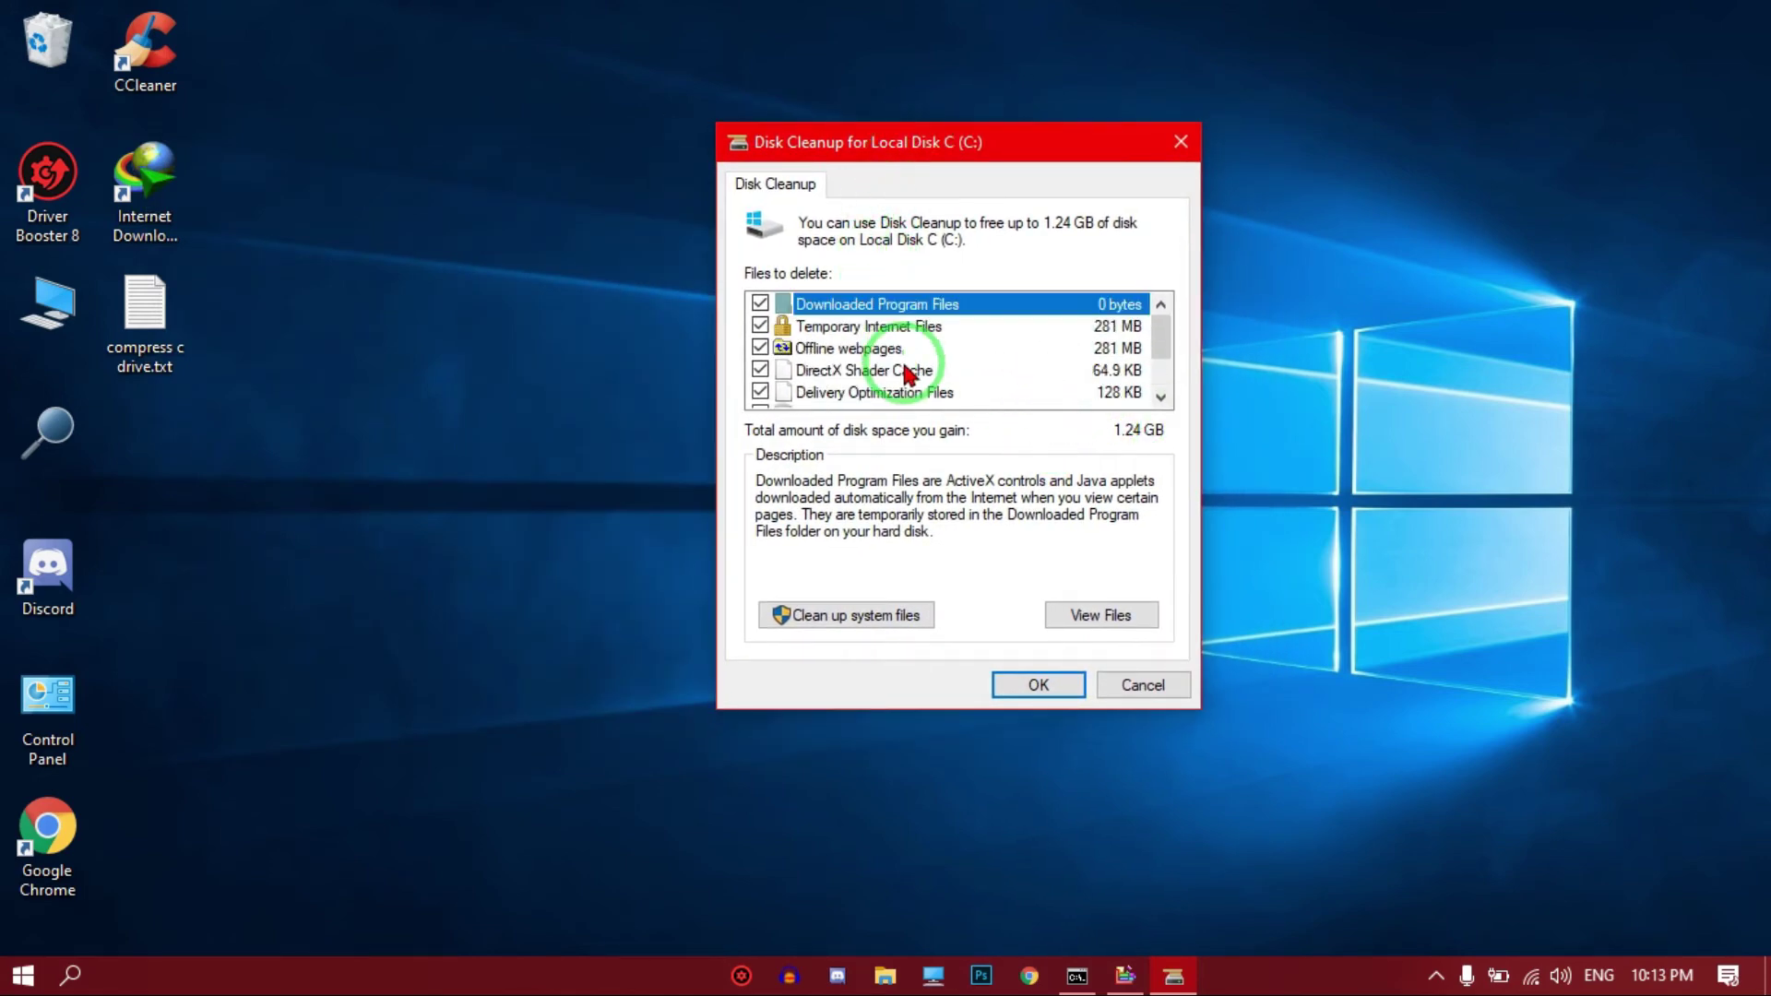
{"action": "scroll", "coordinate": [782, 348], "scroll_direction": "down", "scroll_amount": 1}
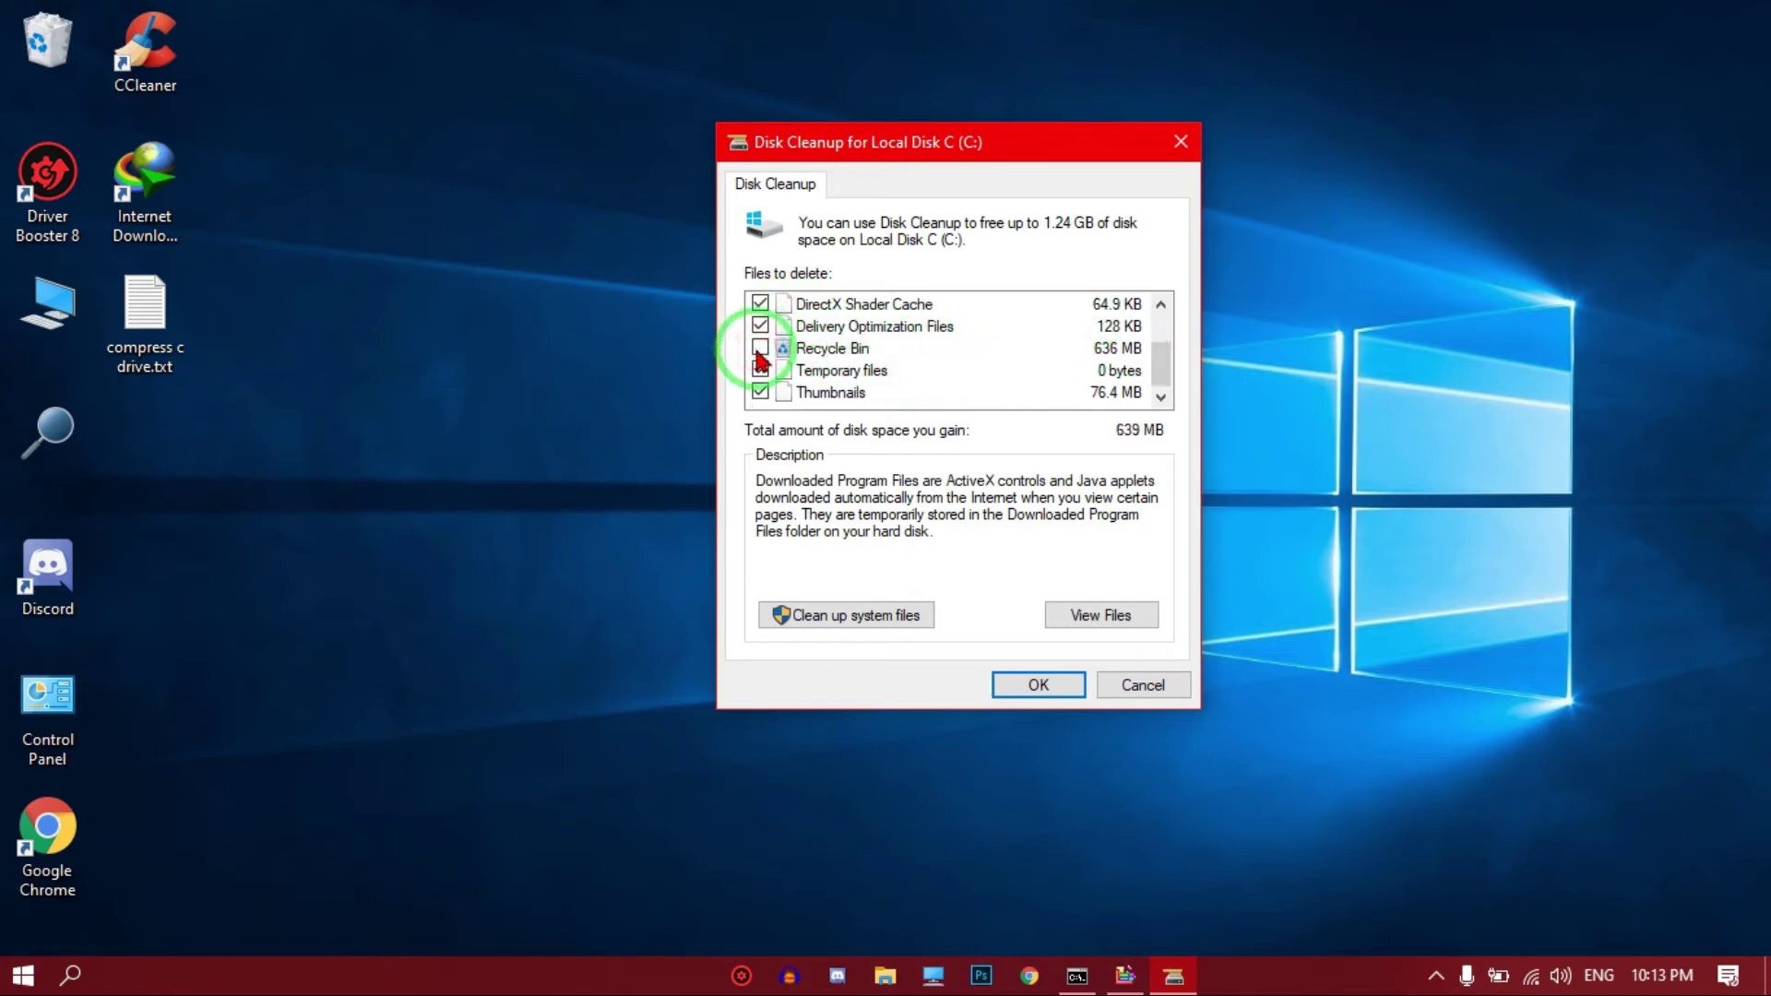
{"action": "scroll", "coordinate": [876, 346], "scroll_direction": "up", "scroll_amount": 1}
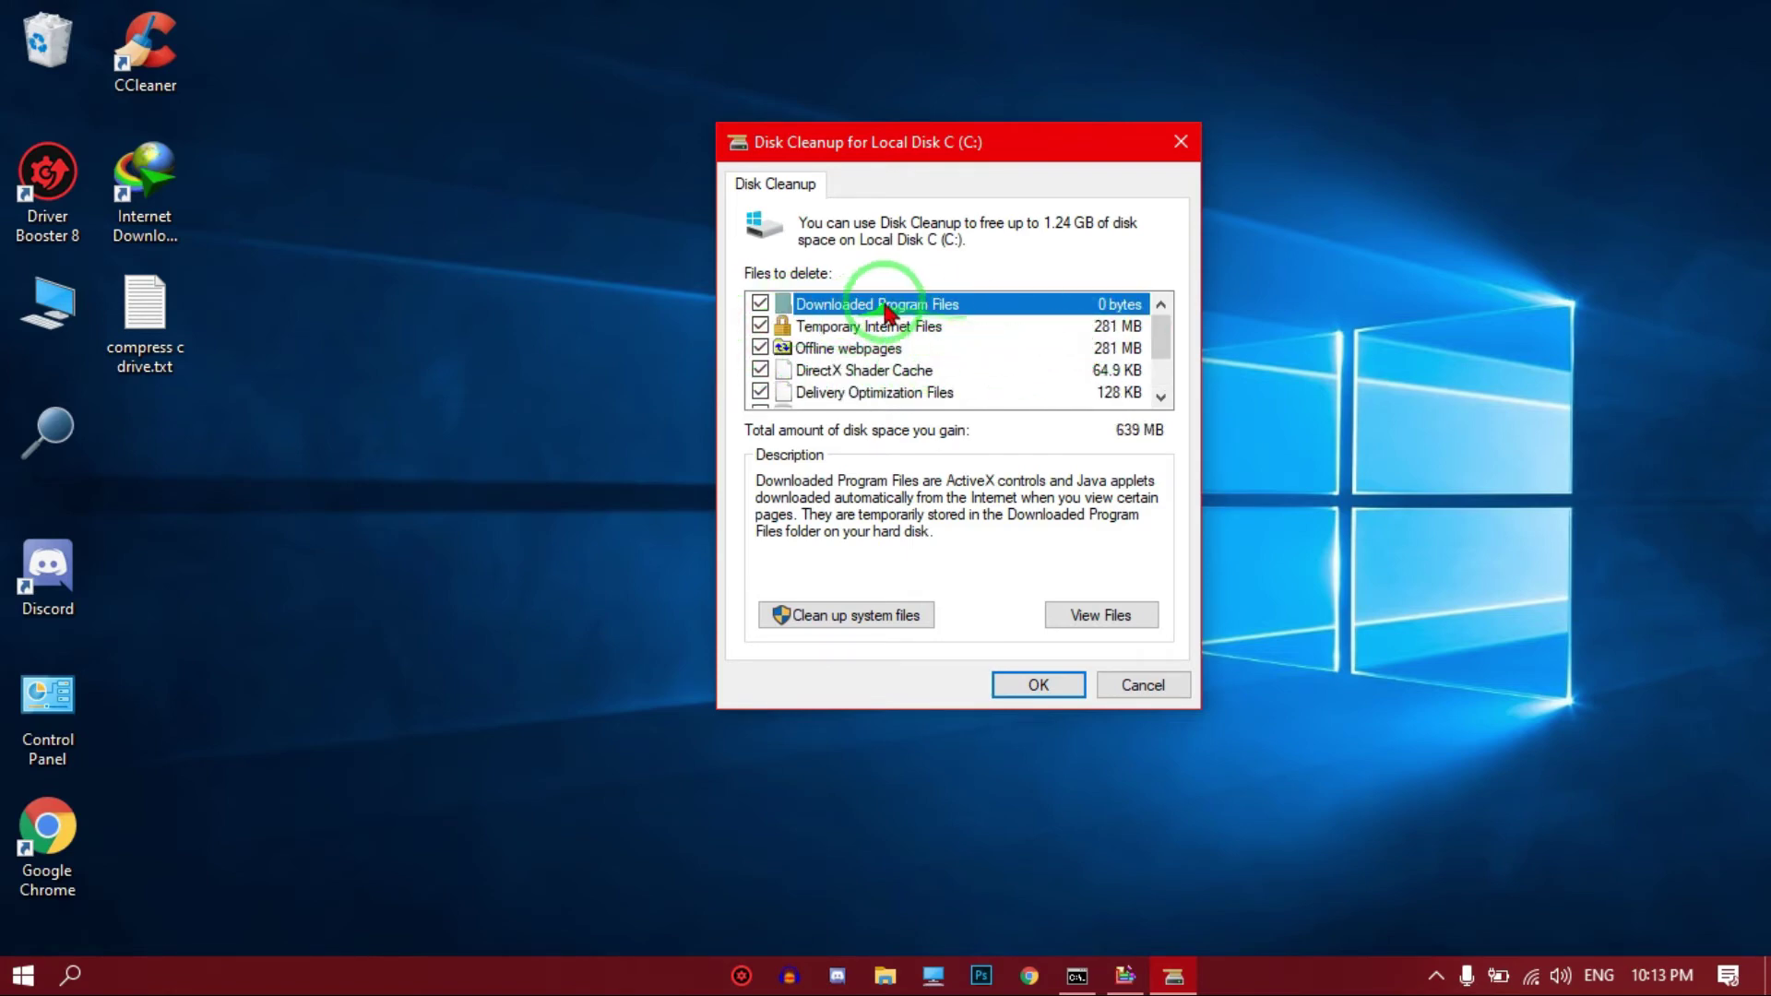
{"action": "scroll", "coordinate": [834, 374], "scroll_direction": "down", "scroll_amount": 1}
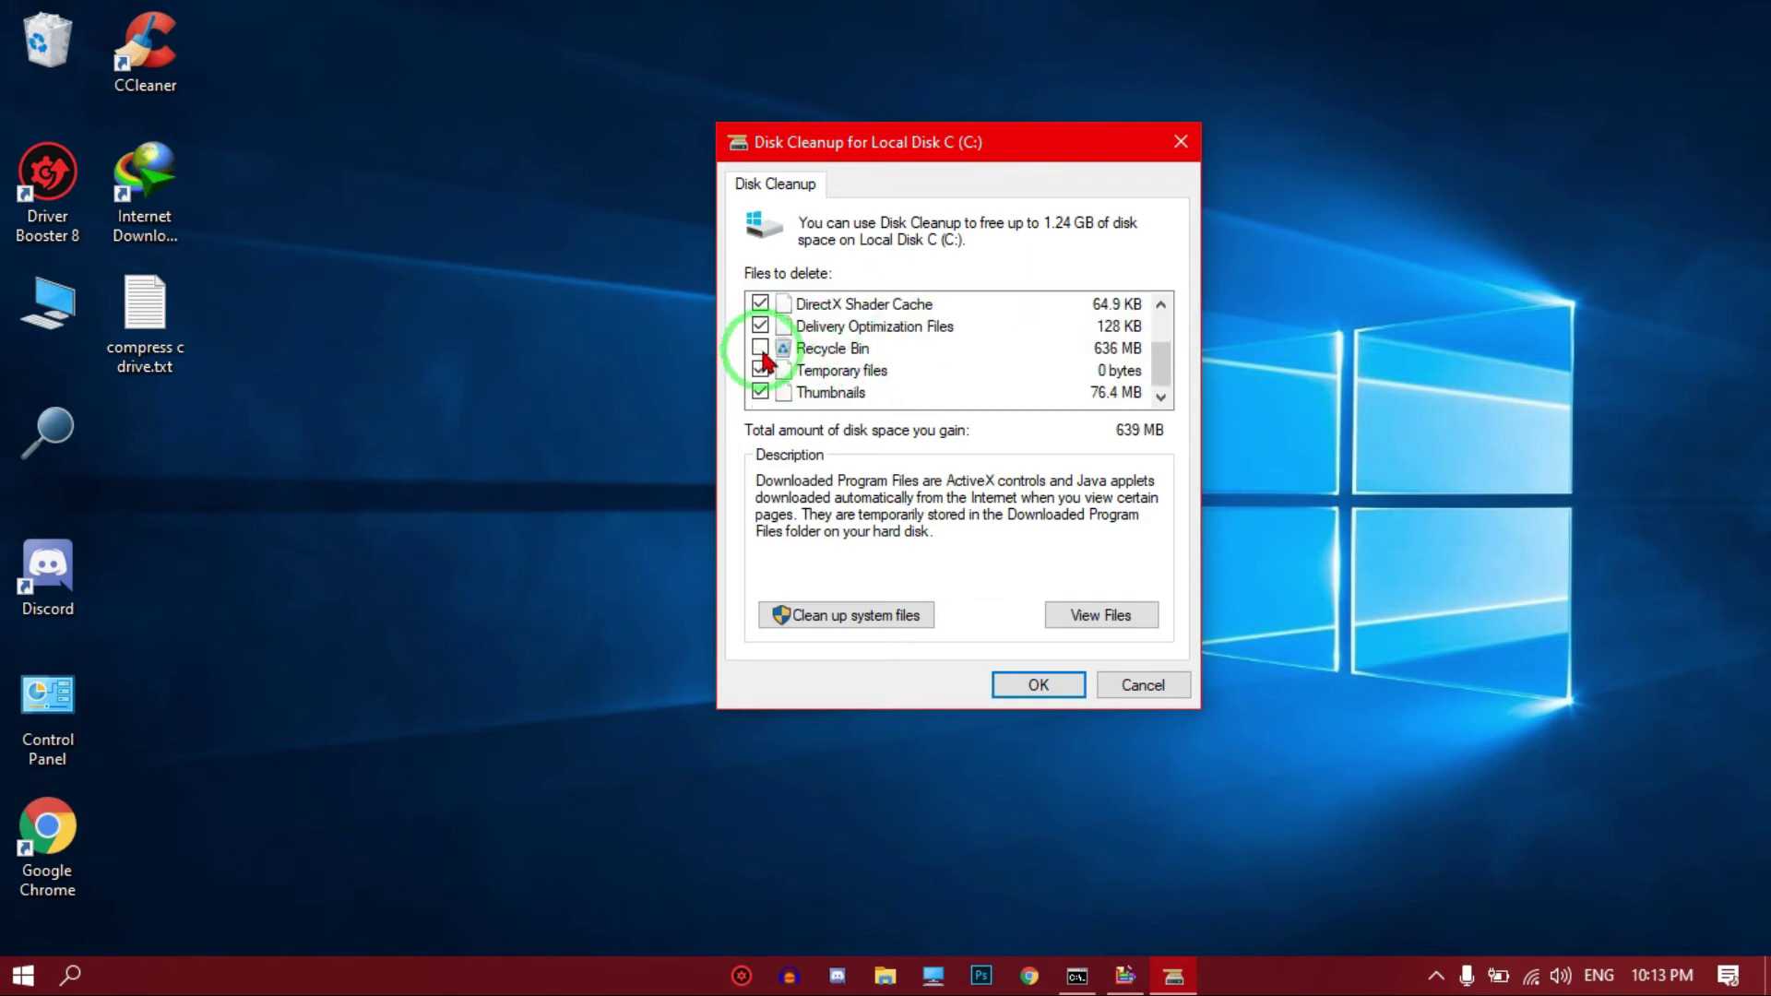
Rescan Local Disk C (C:) with system files included and permanently delete the selected file categories
{"action": "left_click", "coordinate": [842, 616]}
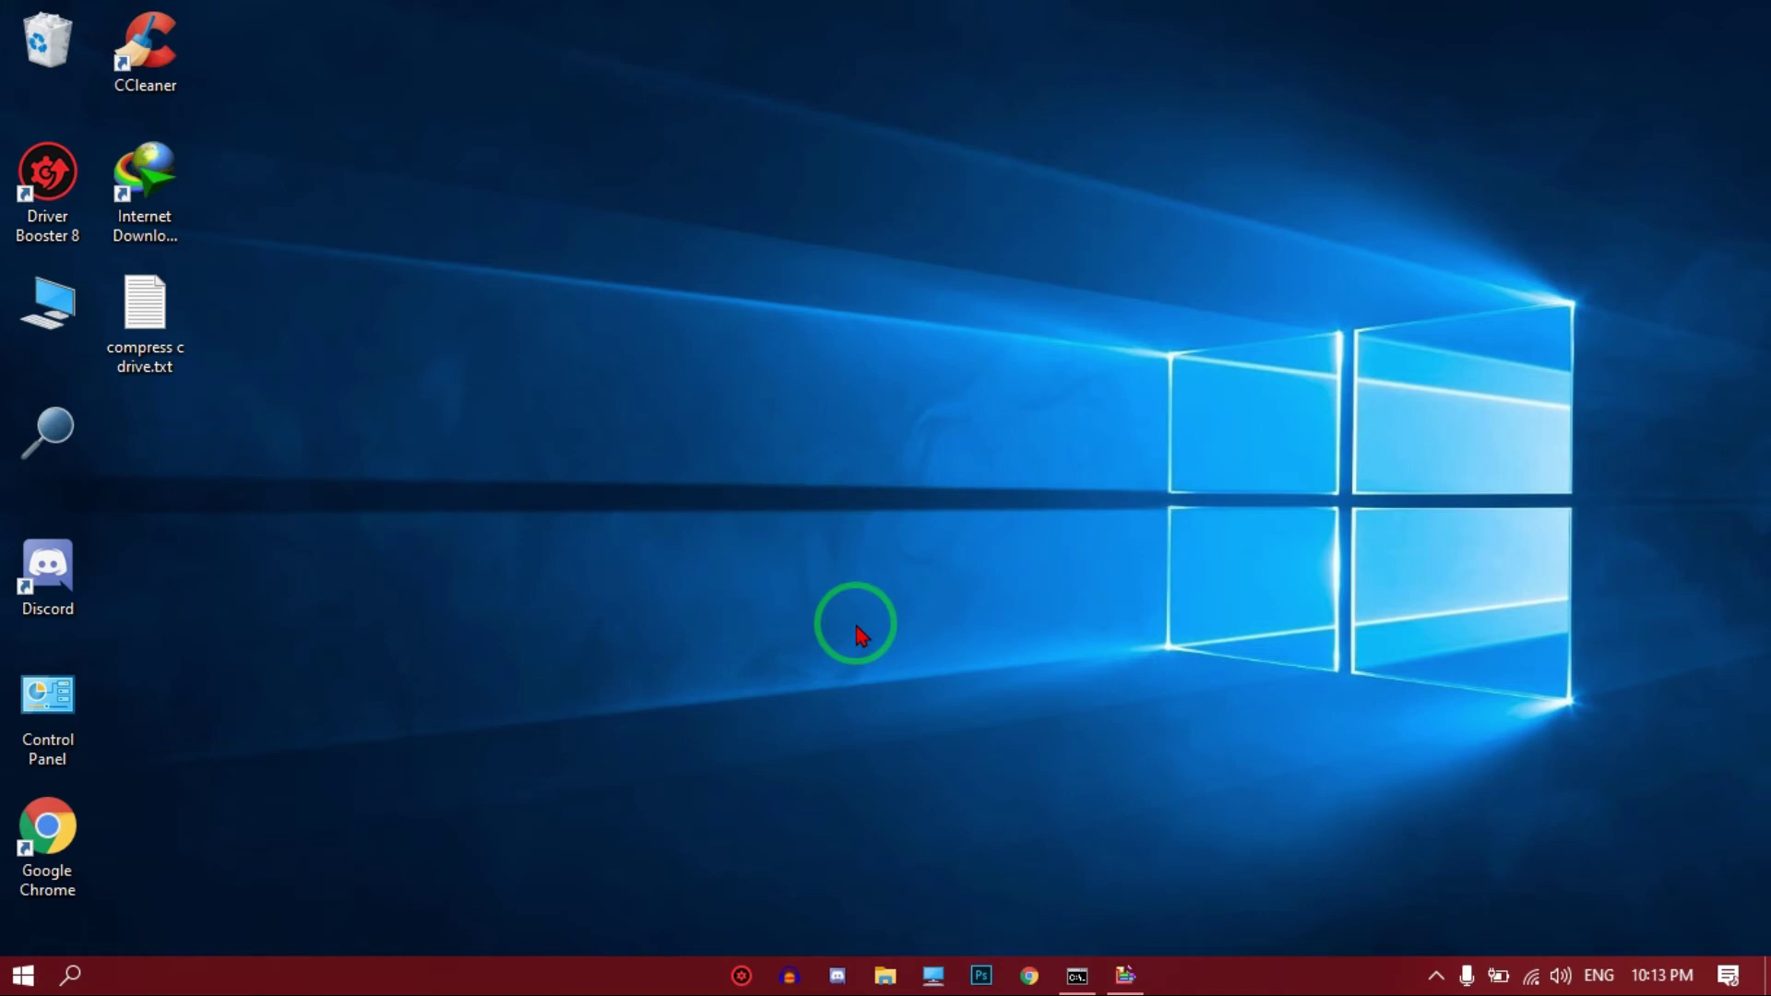
{"action": "left_click", "coordinate": [820, 544]}
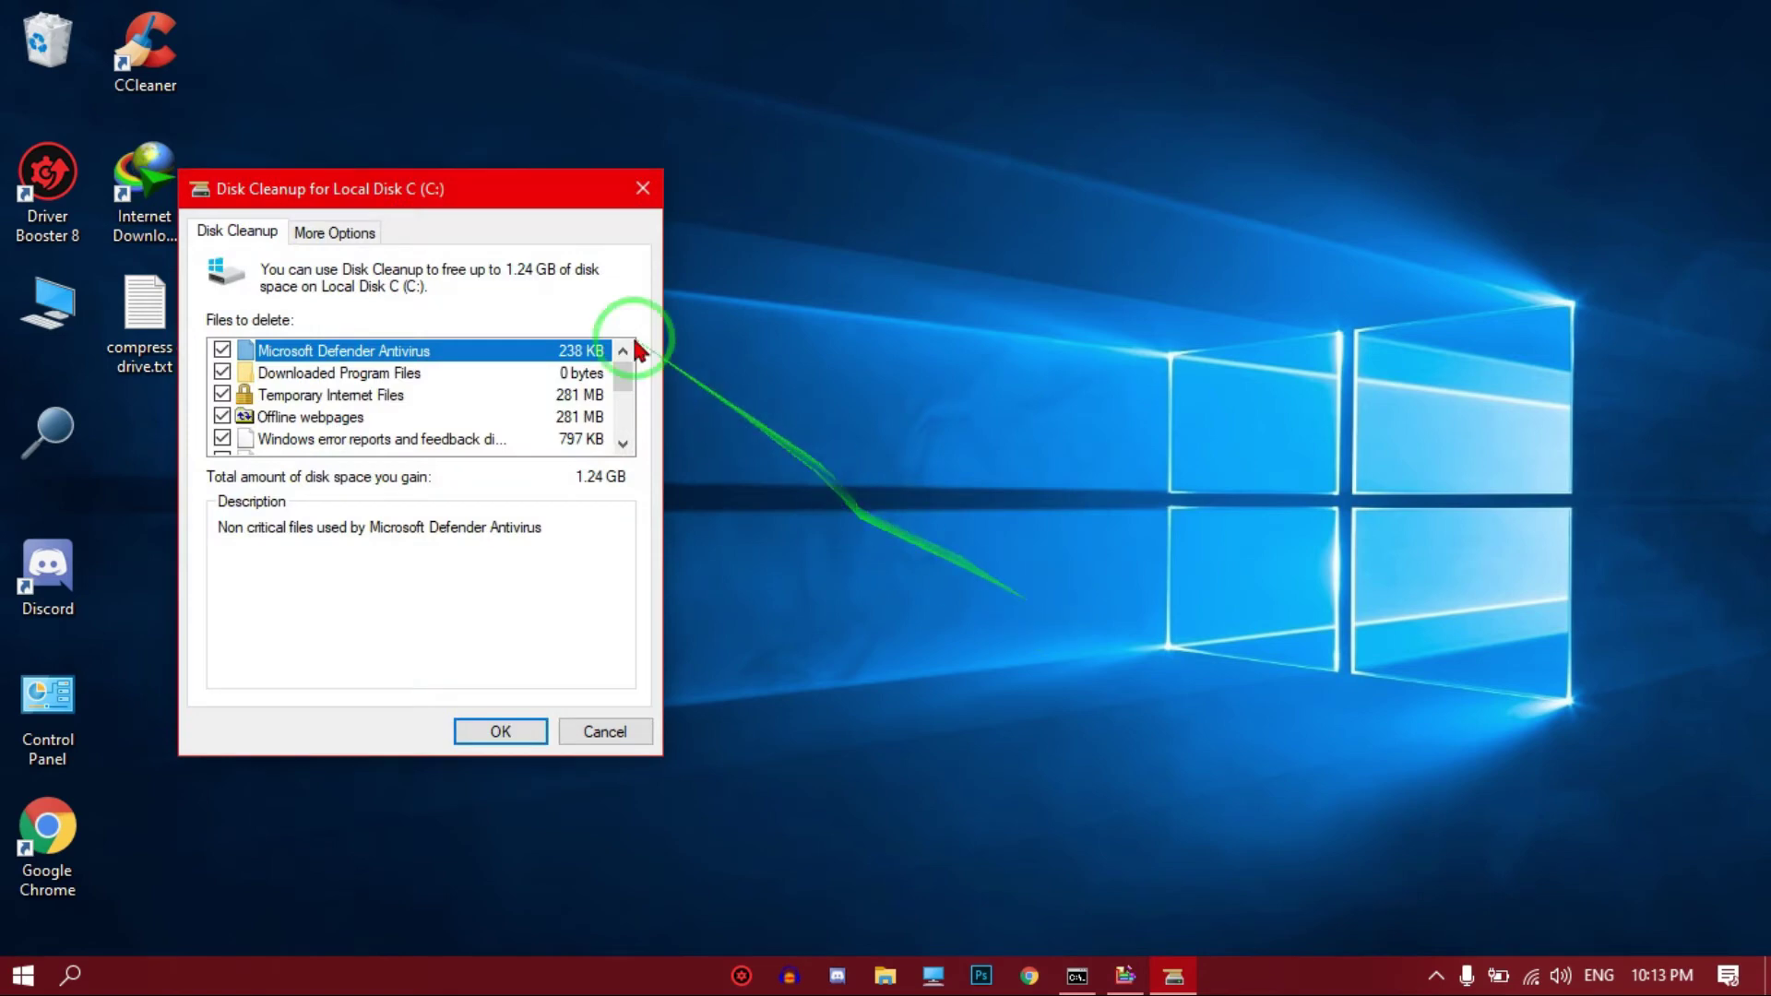
{"action": "left_click_drag", "start_coordinate": [461, 182], "coordinate": [987, 141]}
{"action": "scroll", "coordinate": [890, 392], "scroll_direction": "down", "scroll_amount": 3}
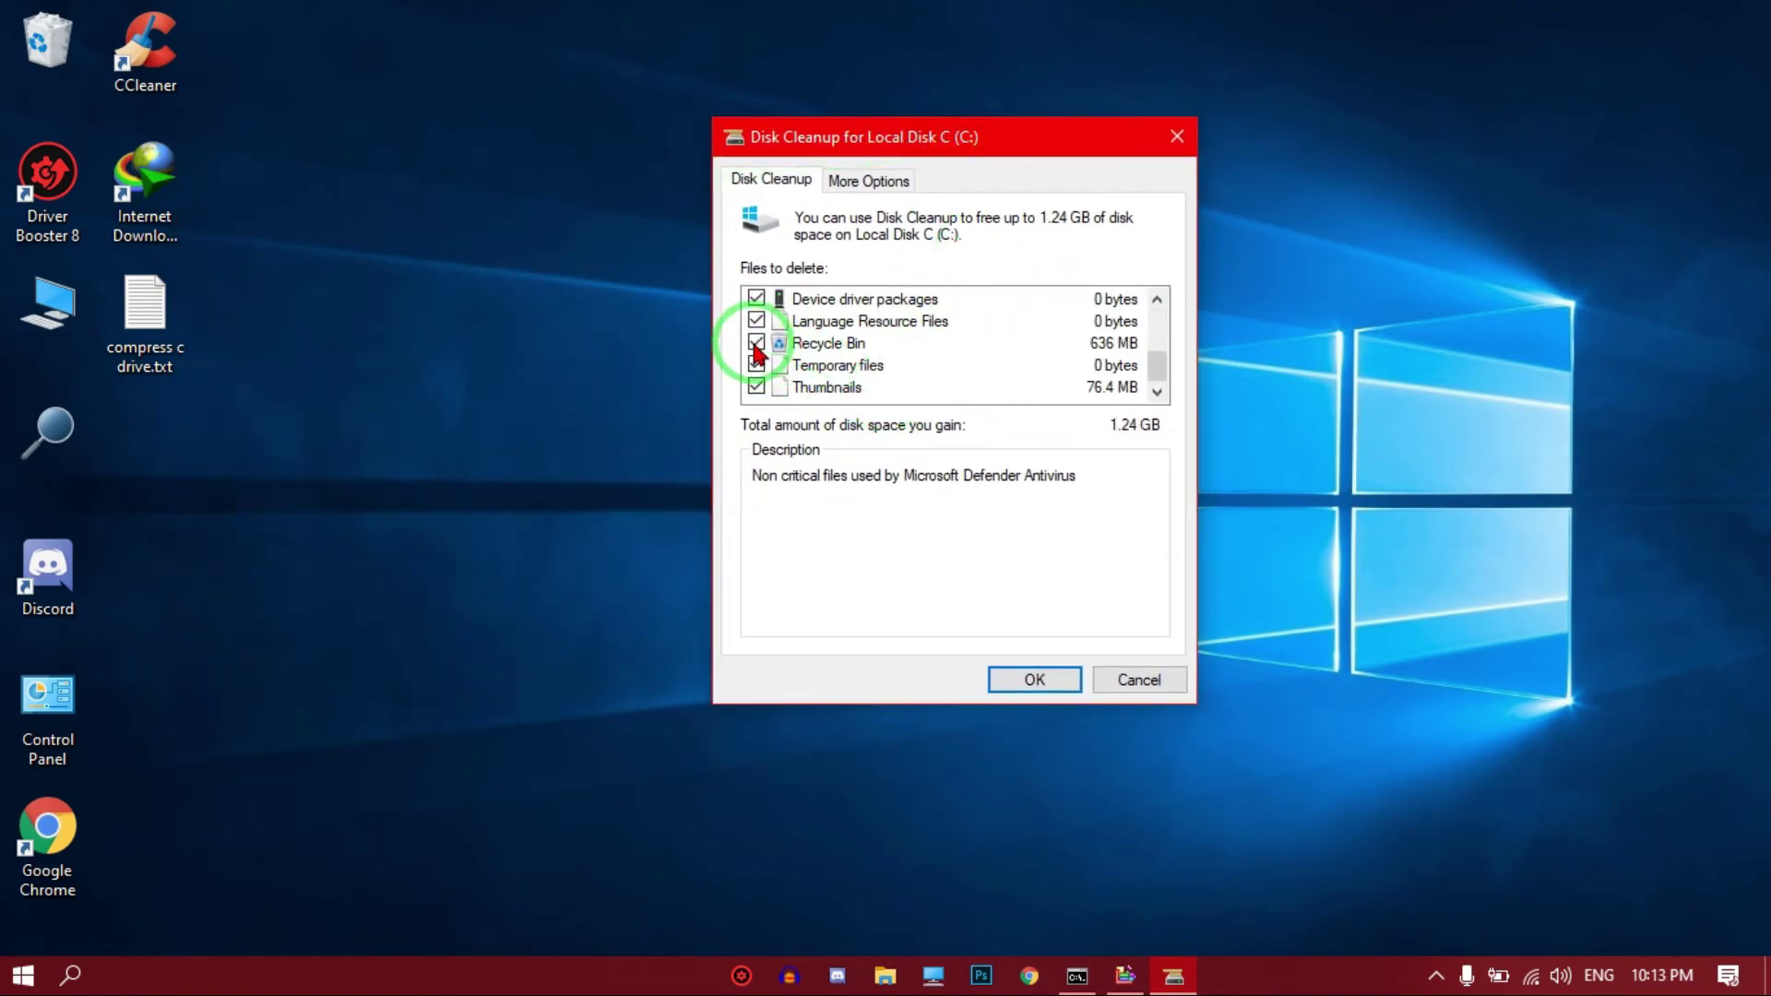
{"action": "left_click", "coordinate": [1033, 680]}
{"action": "left_click_drag", "start_coordinate": [928, 351], "coordinate": [1000, 330]}
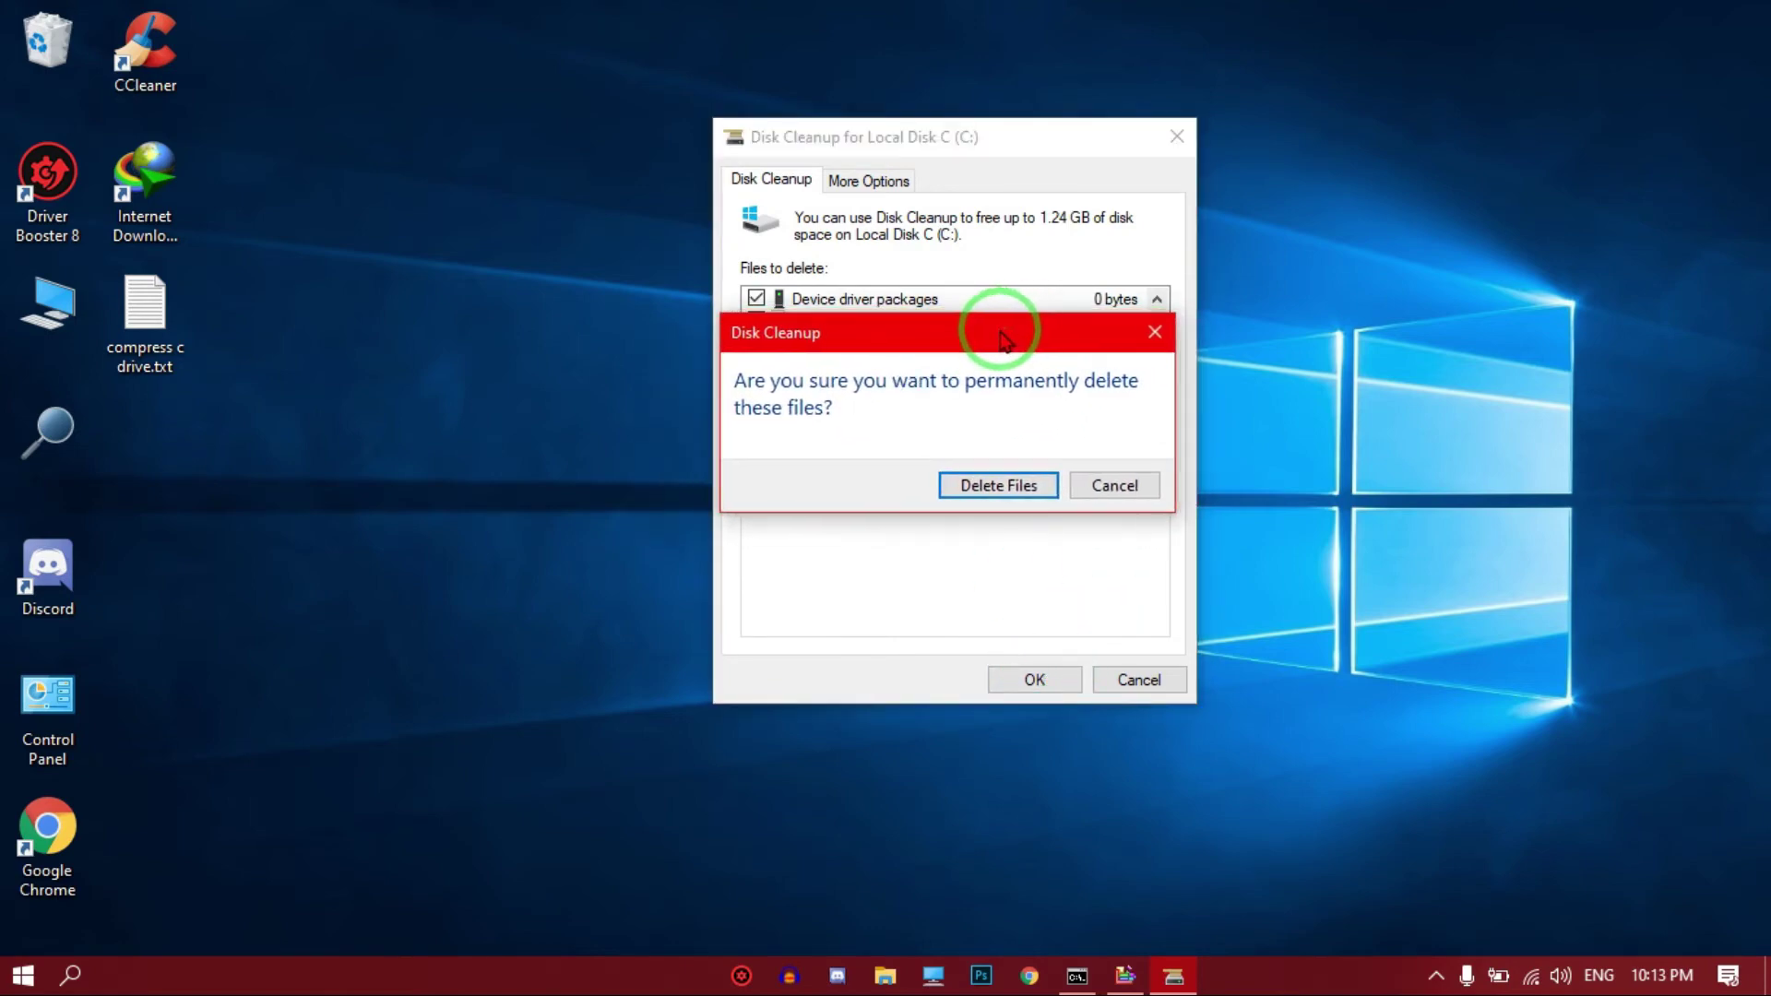
{"action": "left_click", "coordinate": [999, 485]}
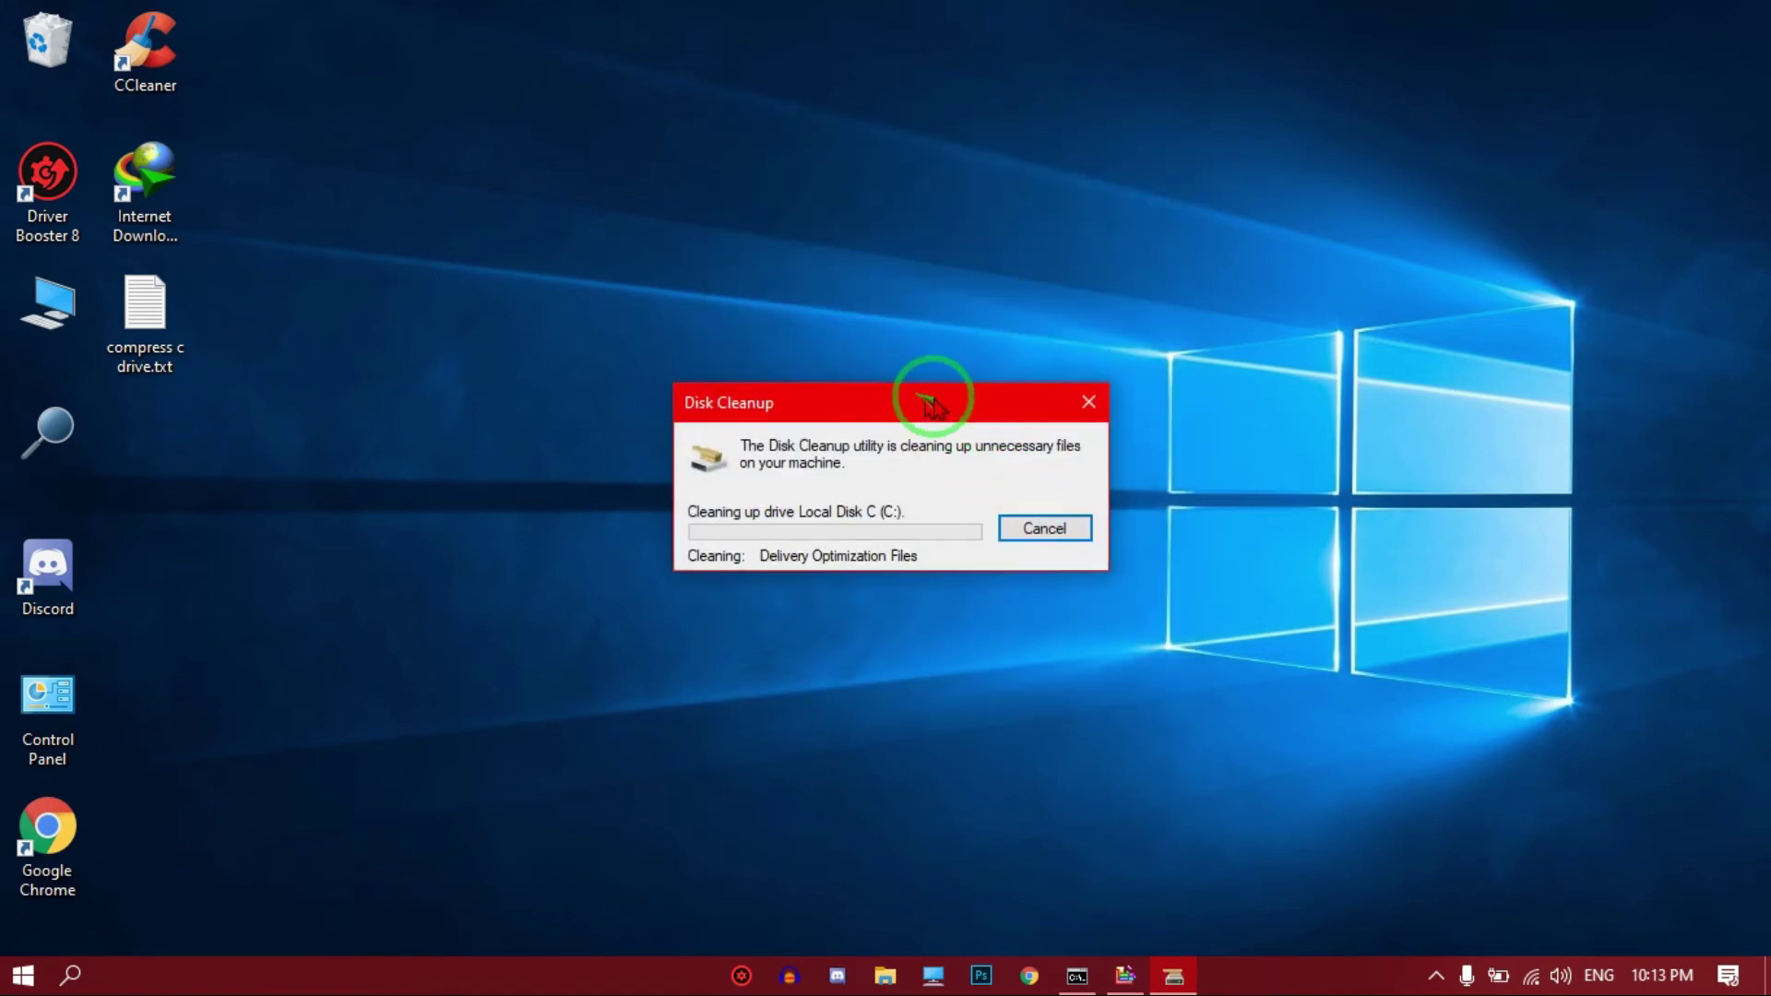
{"action": "left_click_drag", "start_coordinate": [932, 391], "coordinate": [1013, 370]}
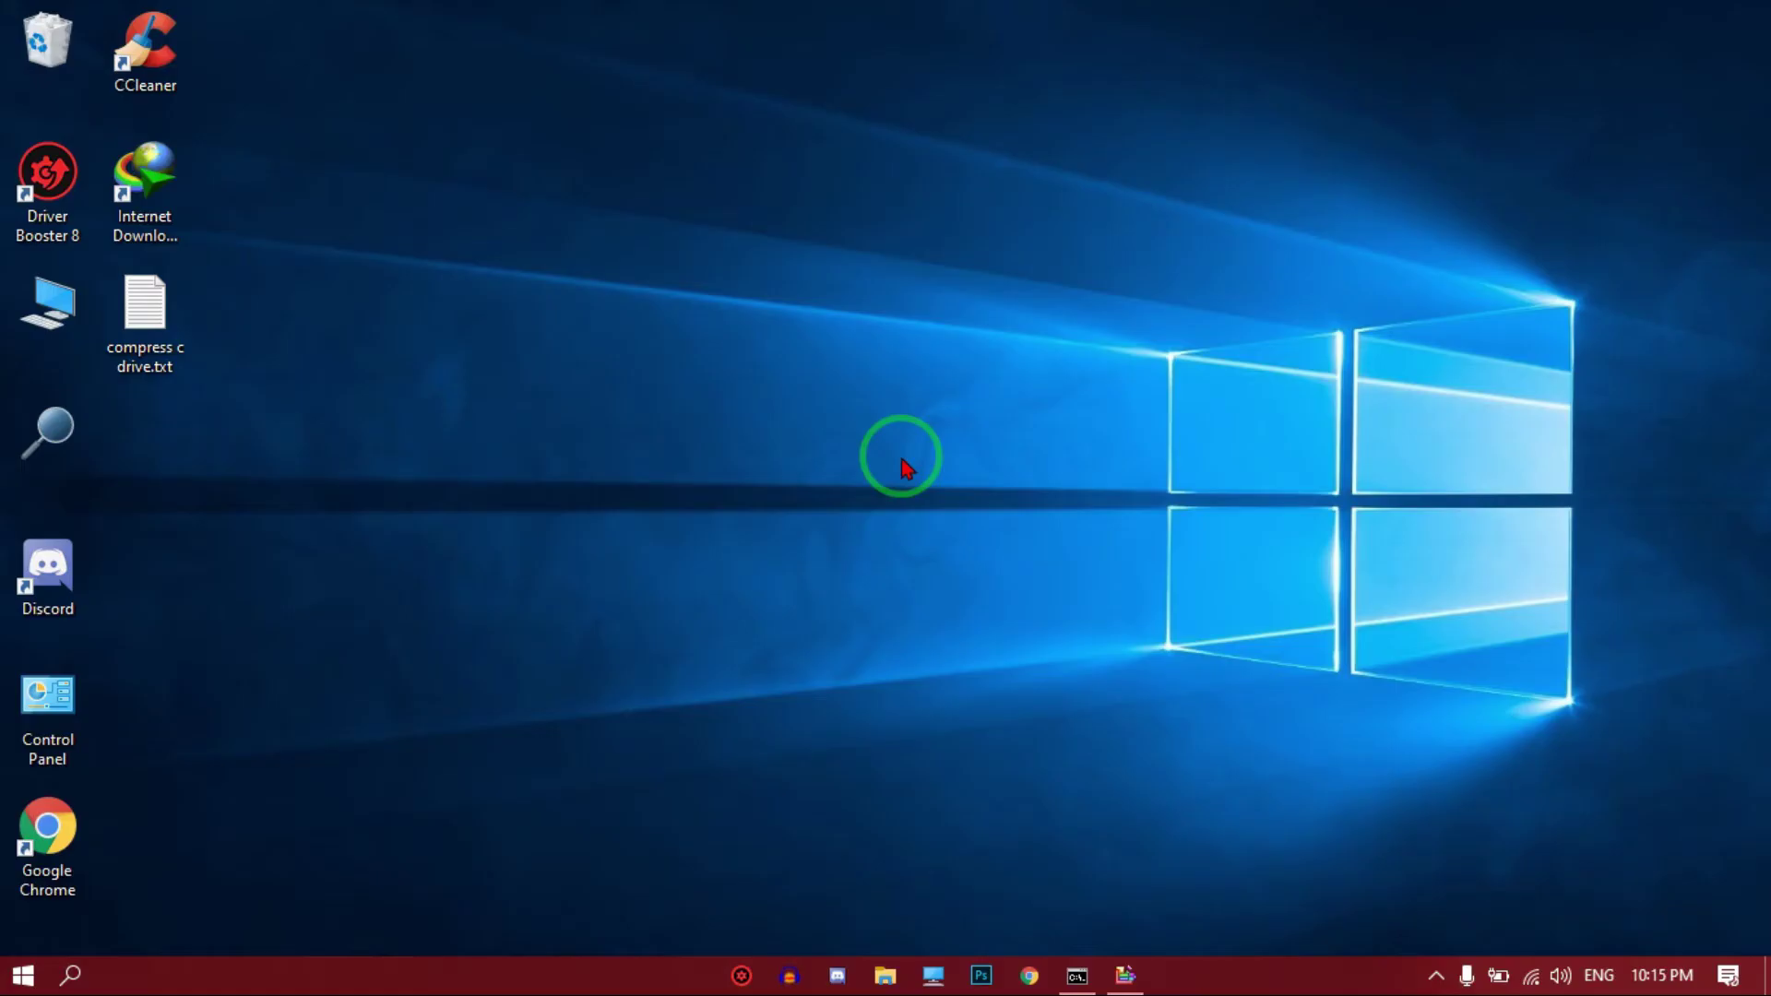
Open the Recycle Bin from the desktop and display its contents with smaller icons
{"action": "left_click", "coordinate": [51, 57]}
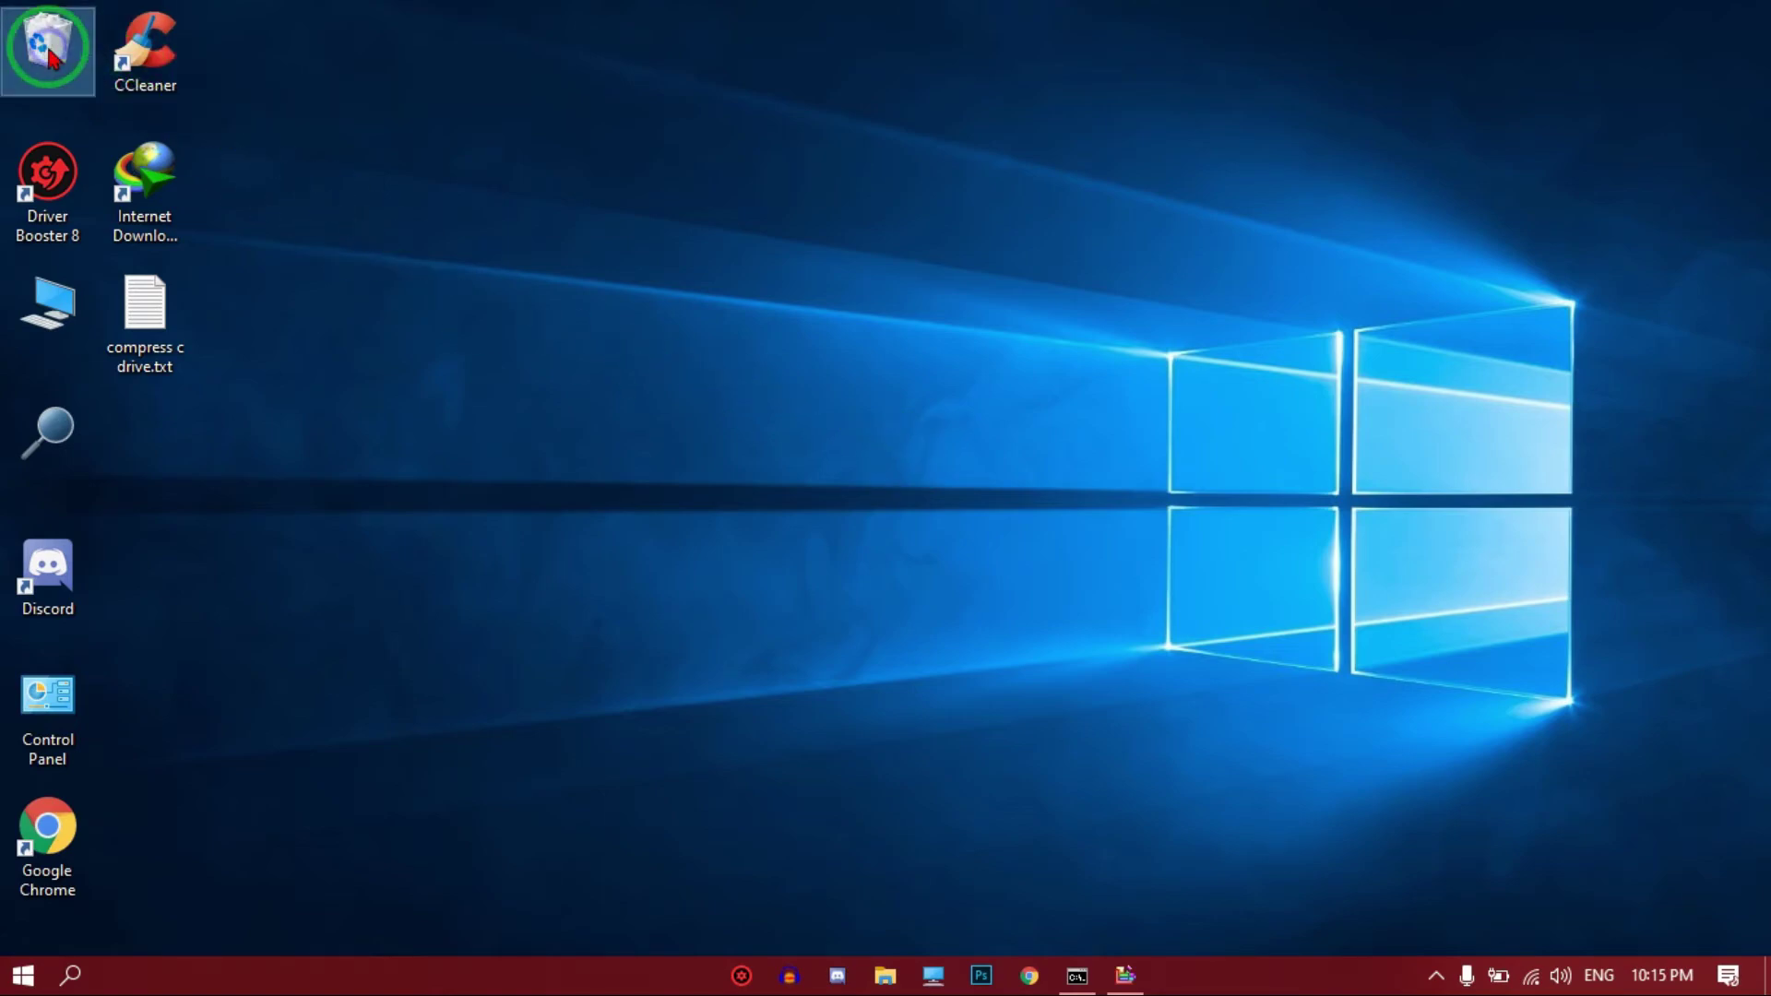
{"action": "right_click", "coordinate": [49, 48]}
{"action": "left_click", "coordinate": [177, 76]}
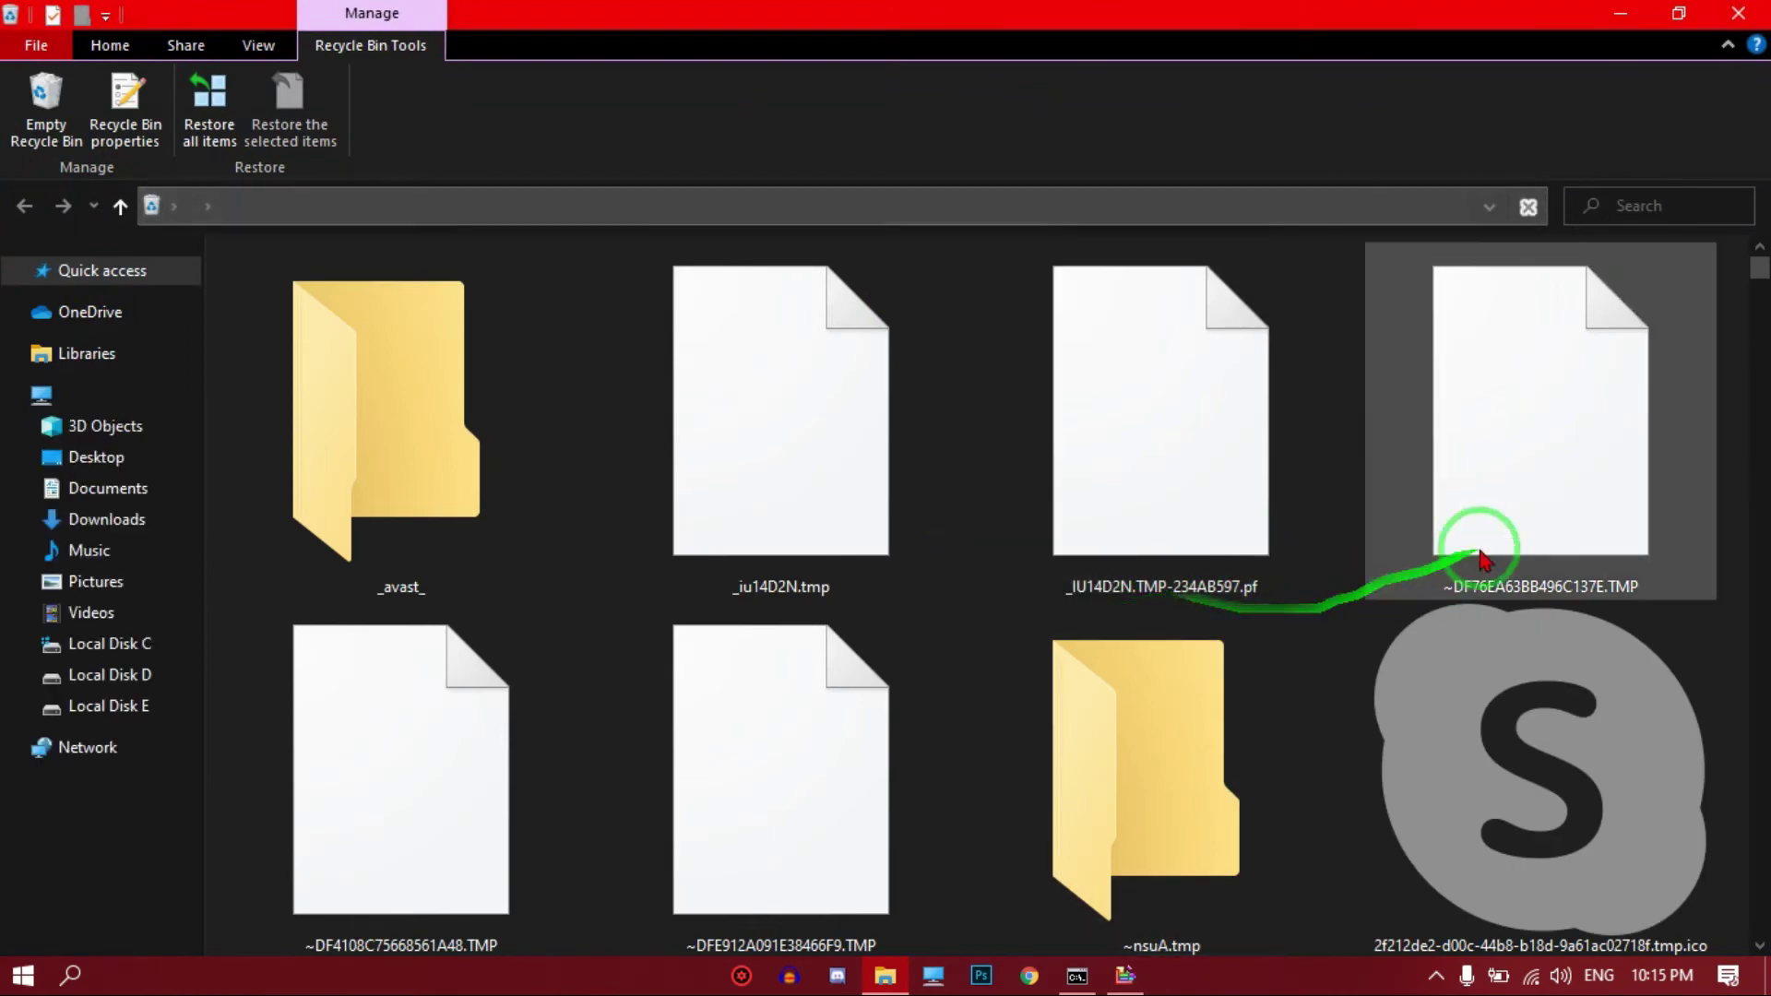
{"action": "right_click", "coordinate": [1741, 326]}
{"action": "mouse_move", "coordinate": [1712, 332]}
{"action": "left_click", "coordinate": [1339, 362]}
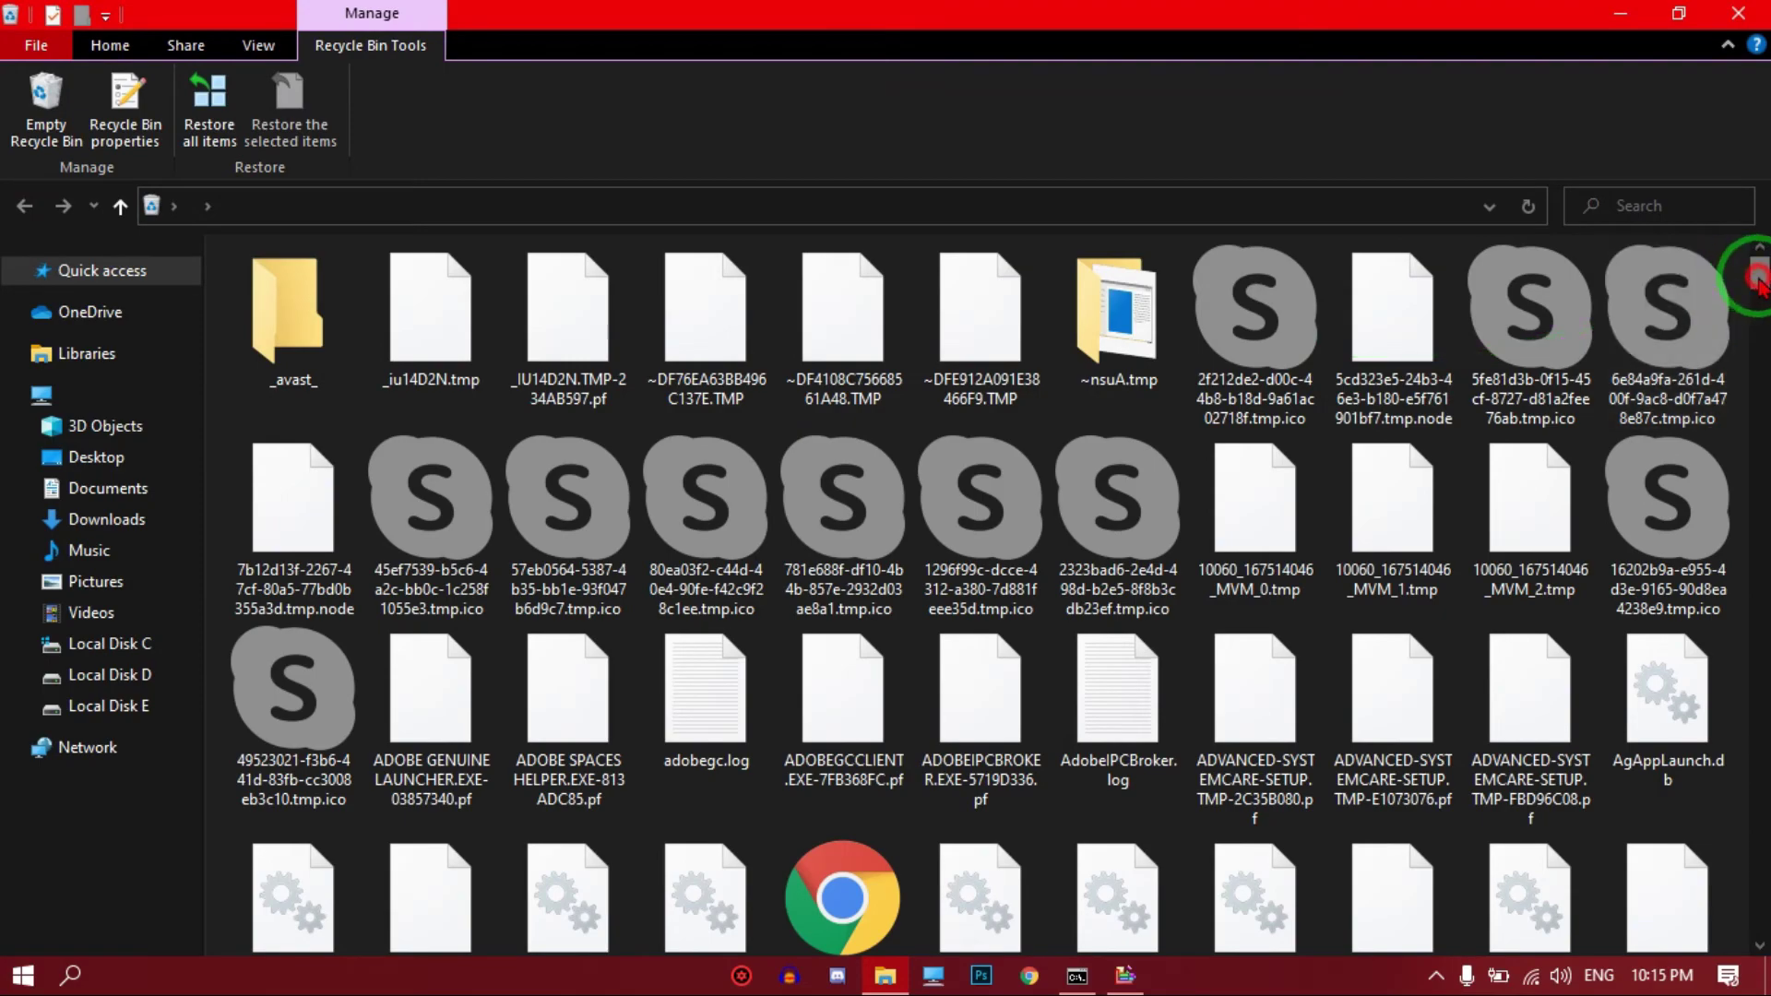
{"action": "mouse_move", "coordinate": [1758, 277]}
{"action": "left_mouse_down"}
{"action": "mouse_move", "coordinate": [1759, 899]}
{"action": "mouse_move", "coordinate": [1757, 258]}
{"action": "left_mouse_up"}
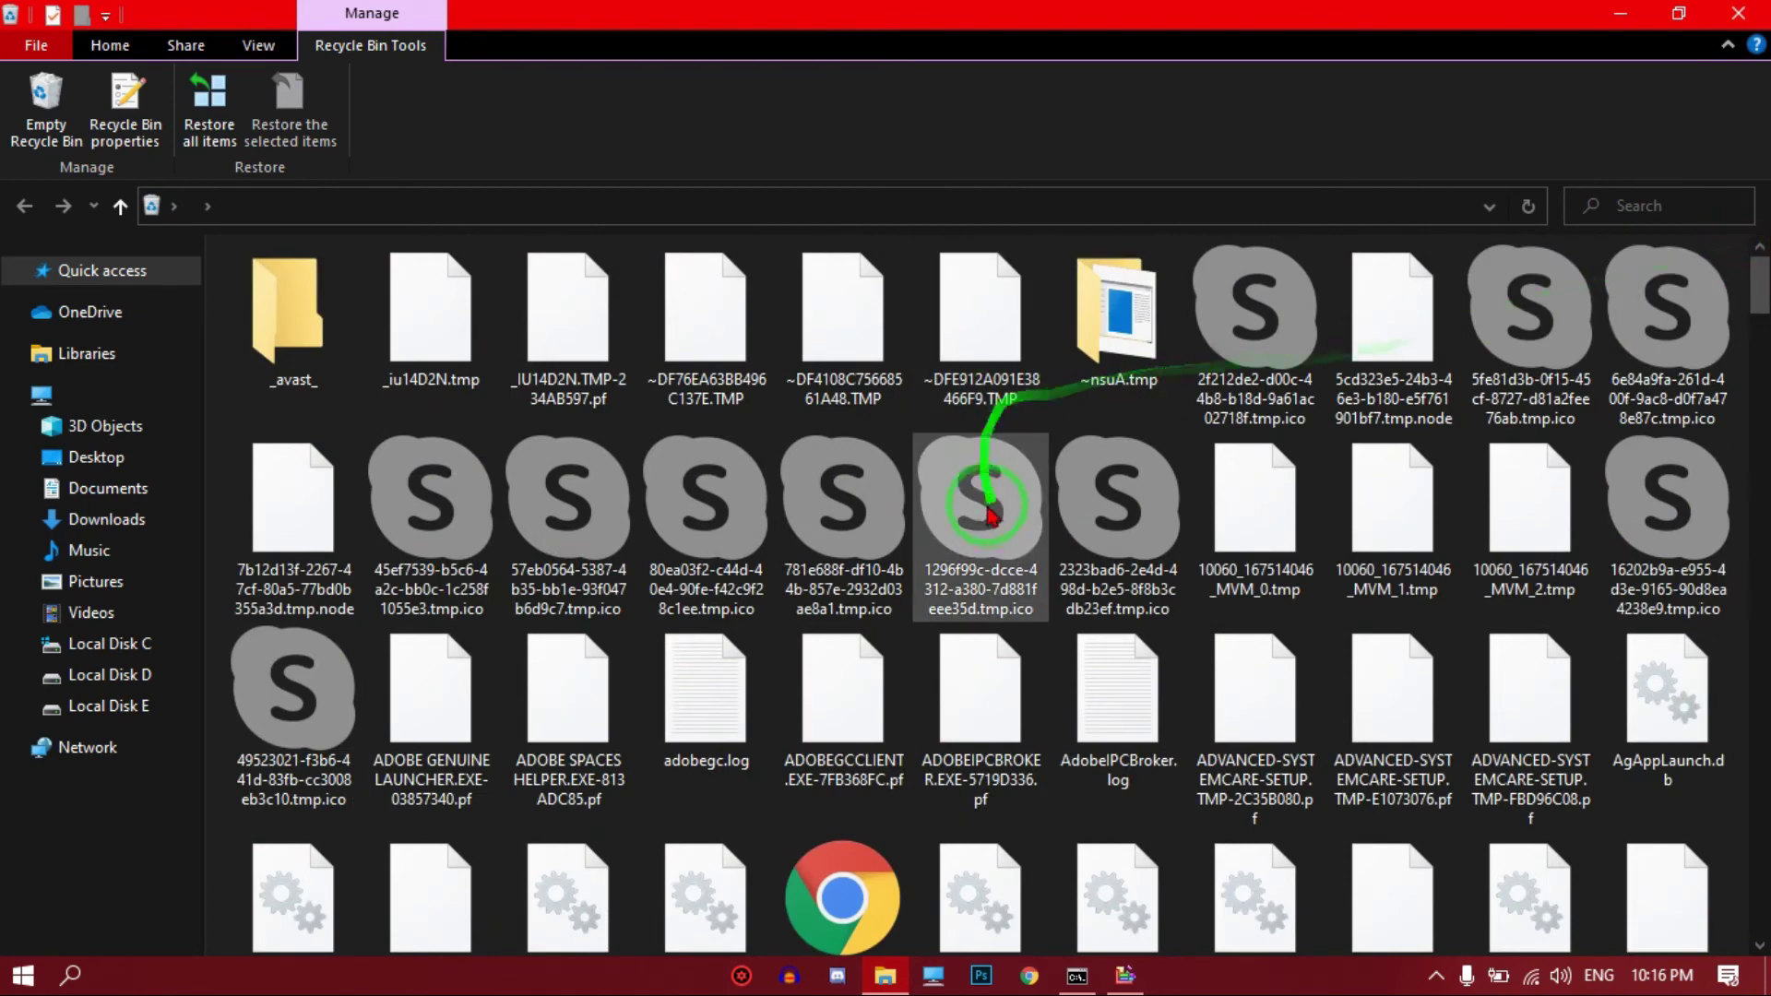
Permanently delete all items in the Recycle Bin
{"action": "key", "text": "ctrl+a"}
{"action": "key", "text": "Delete"}
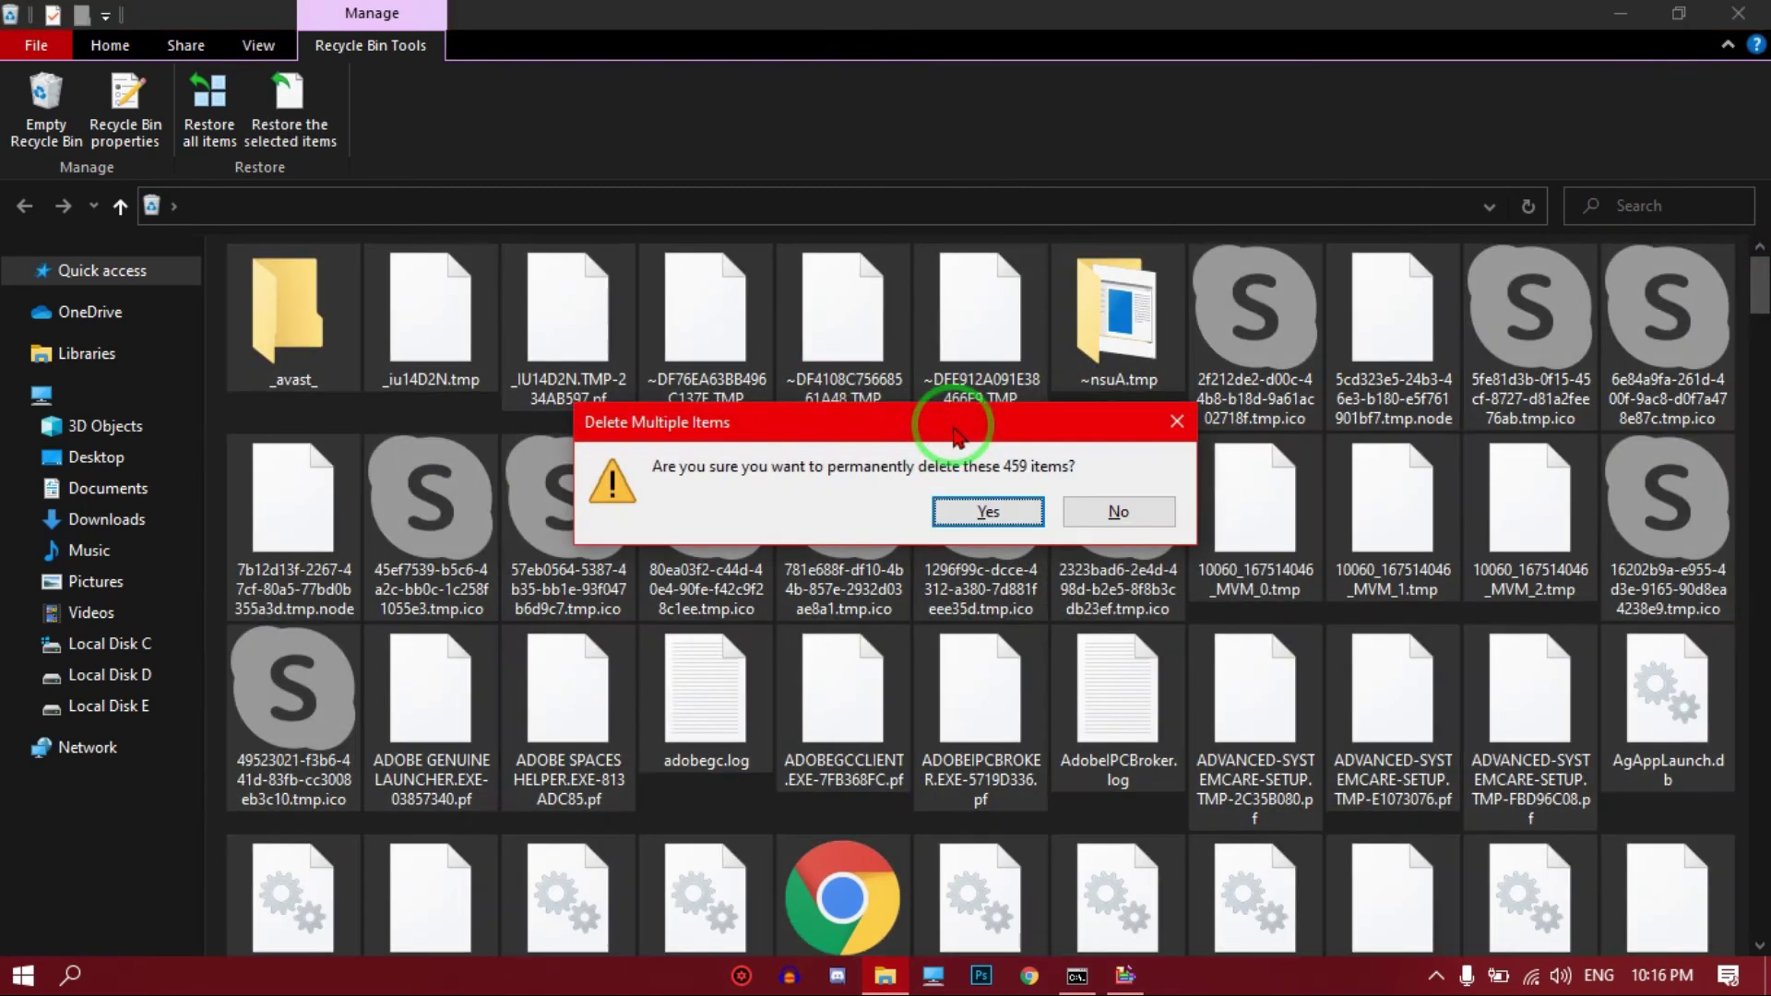
{"action": "left_click", "coordinate": [988, 516]}
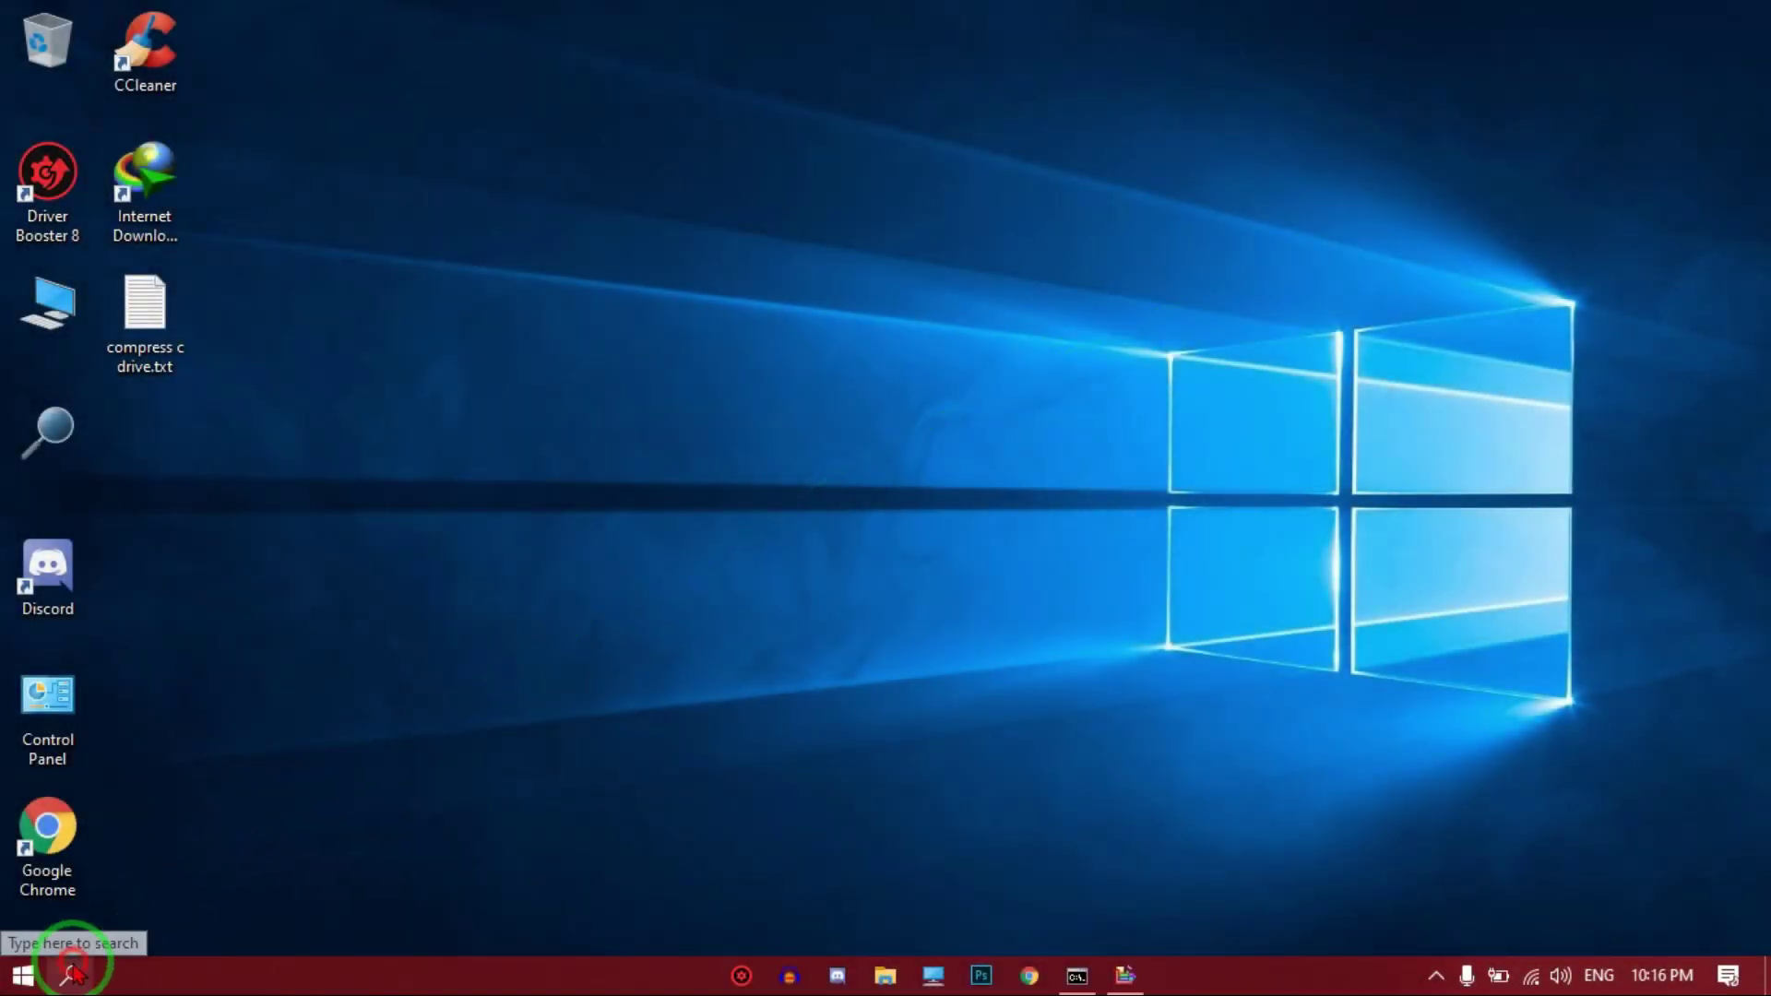
Search Windows for "cmd" and run Command Prompt as administrator
{"action": "left_click", "coordinate": [70, 974]}
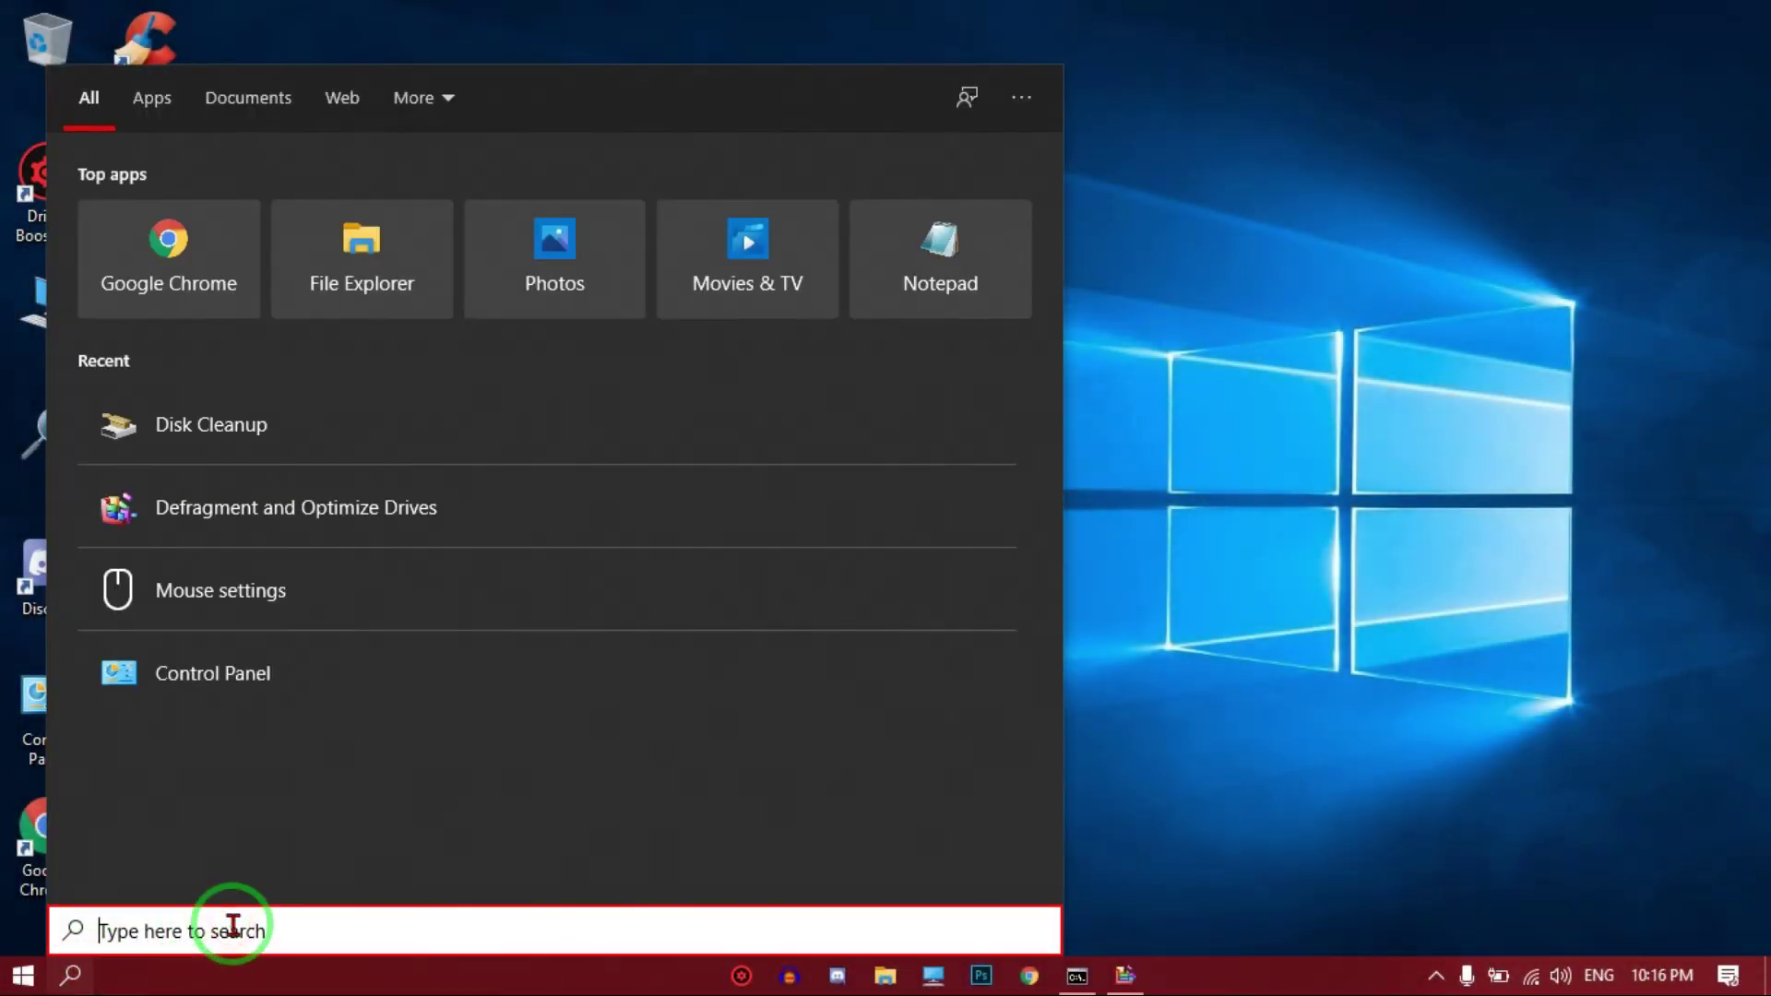
{"action": "type", "text": "cmd"}
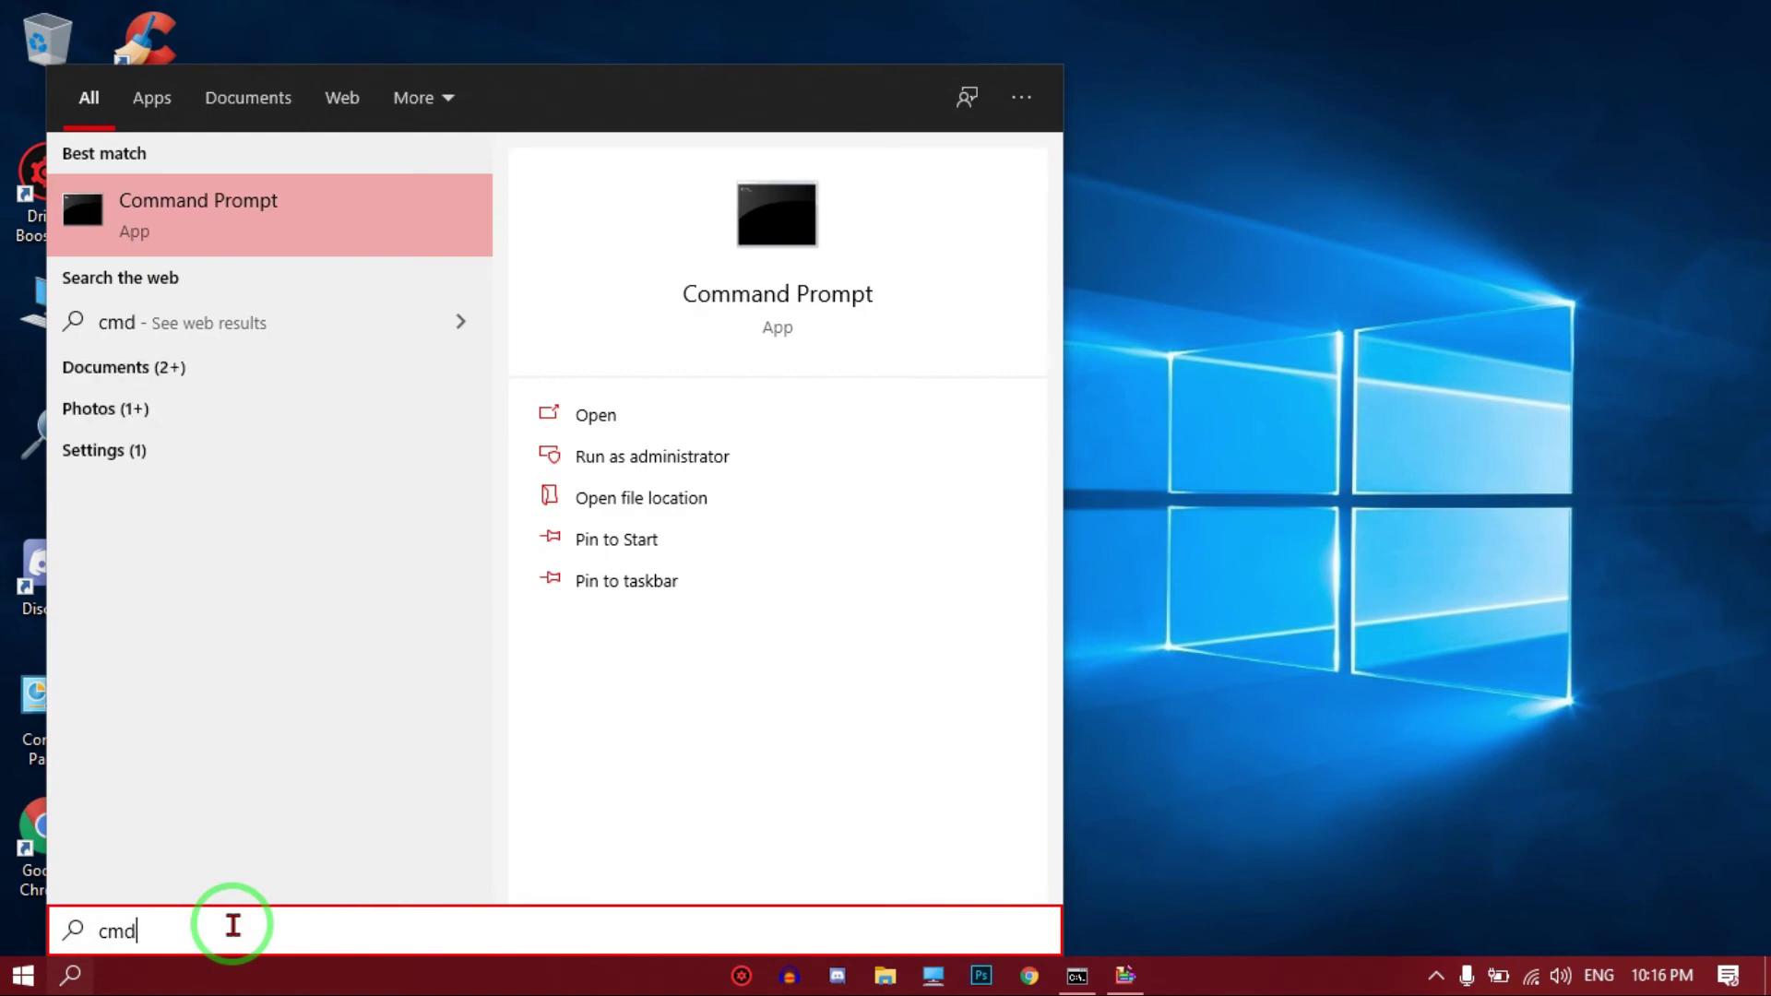
{"action": "left_click", "coordinate": [305, 253]}
{"action": "right_click", "coordinate": [305, 253]}
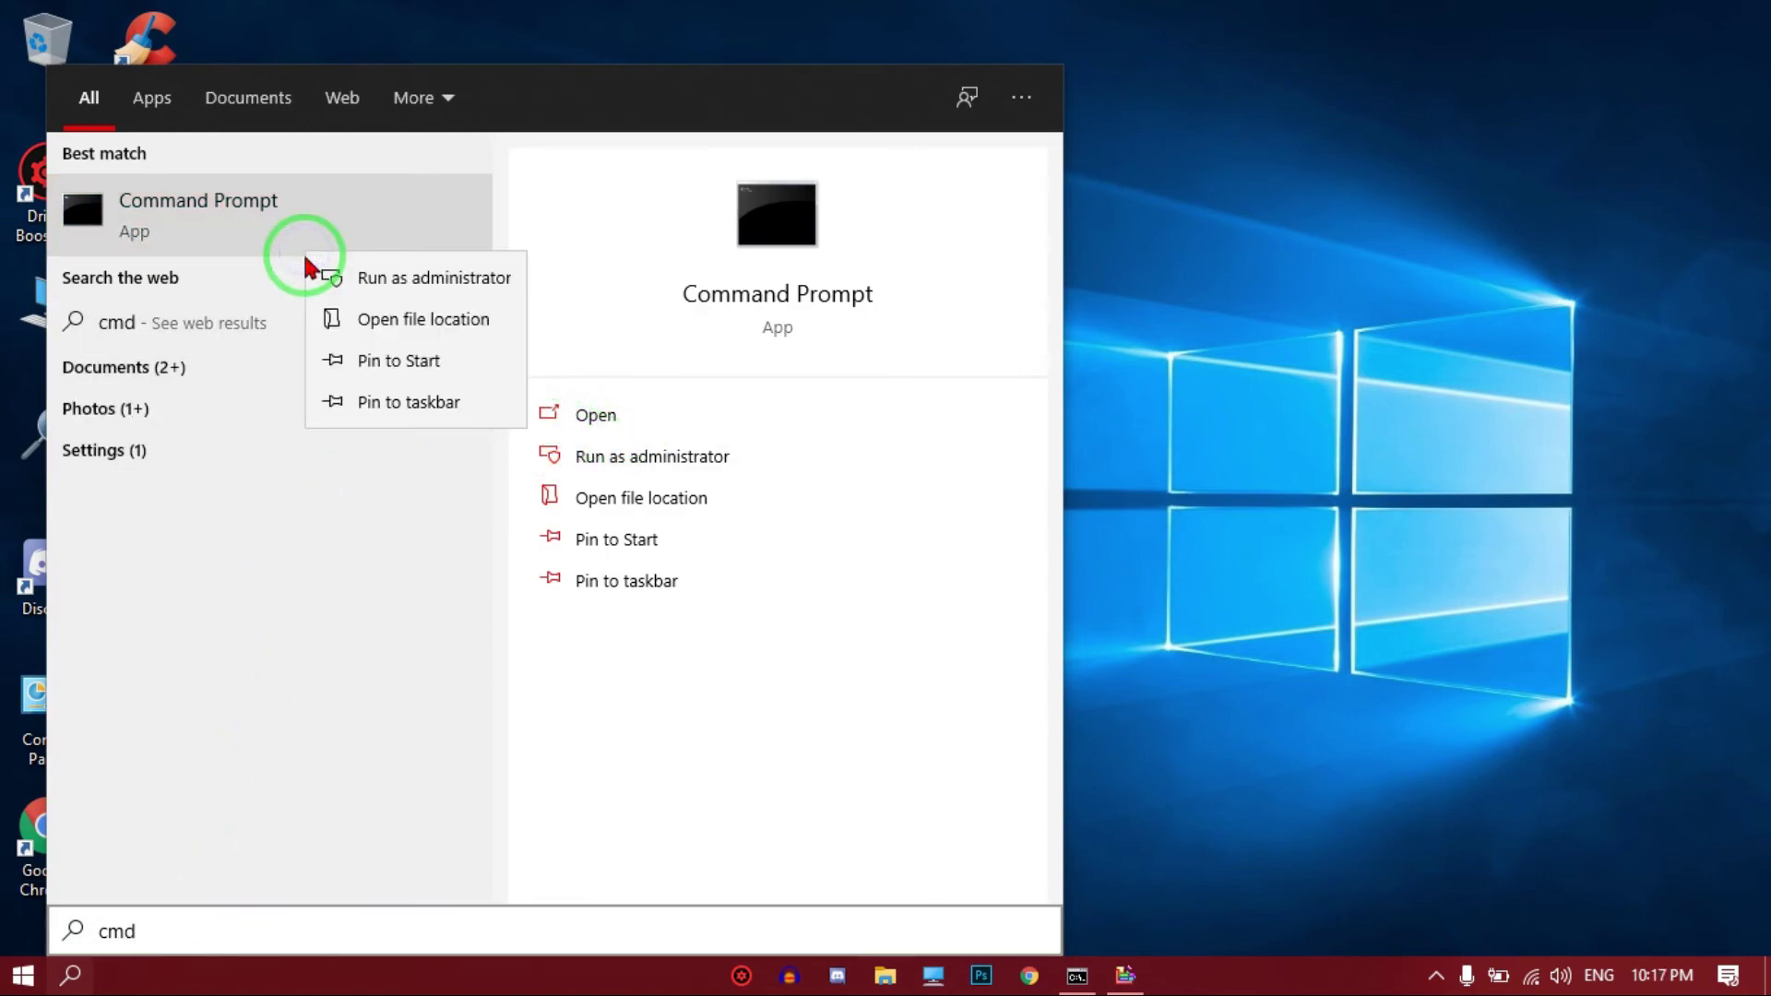
{"action": "left_click", "coordinate": [427, 280]}
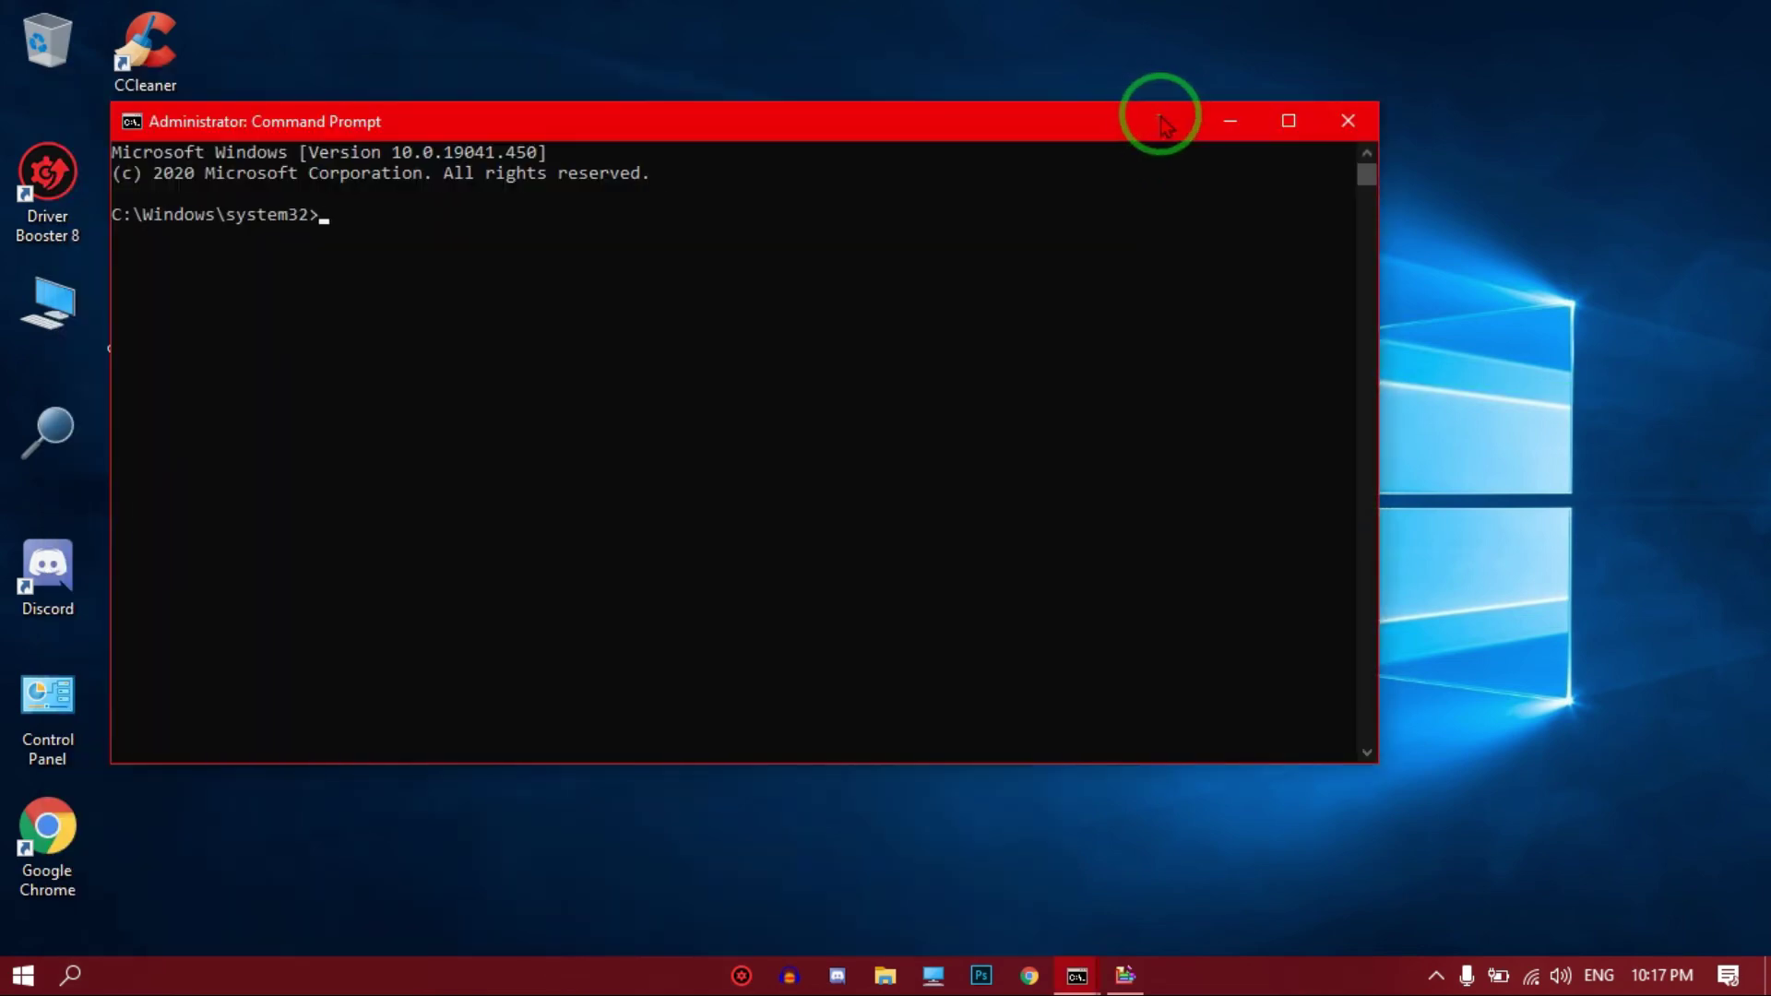
Move the Command Prompt window clear of the desktop icons, open "compress c drive.txt" and shift its window aside
{"action": "left_click_drag", "start_coordinate": [1160, 117], "coordinate": [1388, 134]}
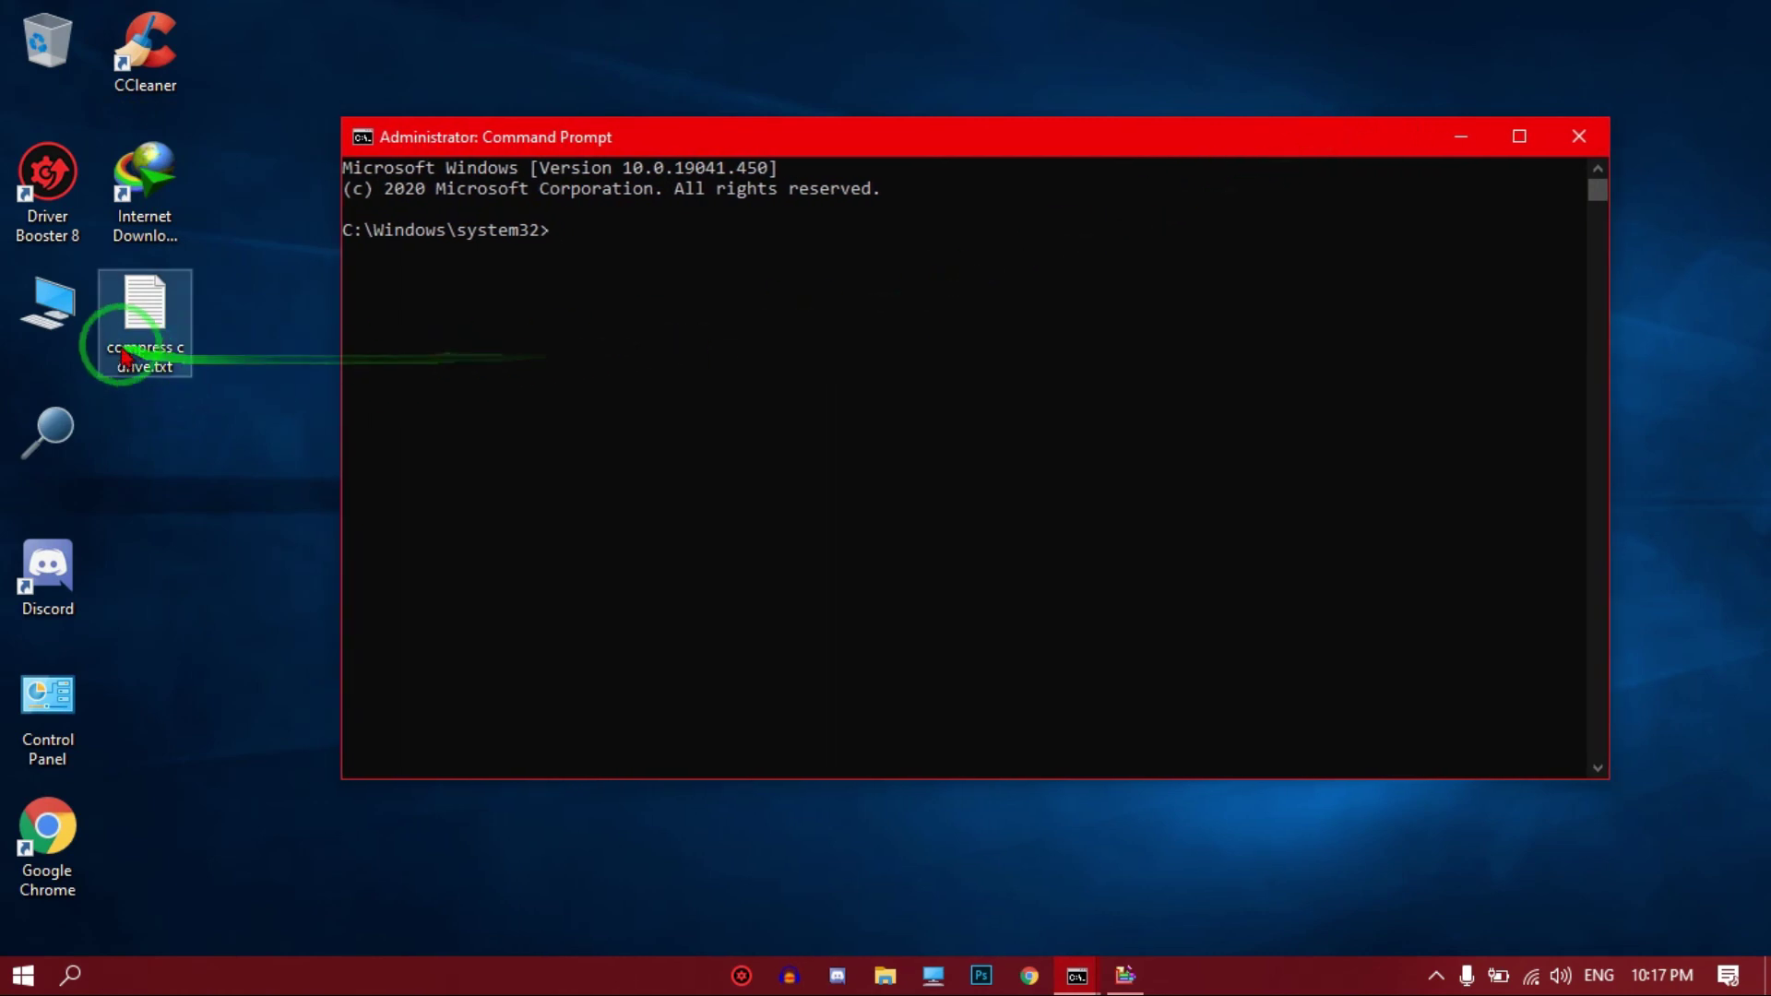
{"action": "left_click", "coordinate": [141, 316]}
{"action": "double_click", "coordinate": [141, 317]}
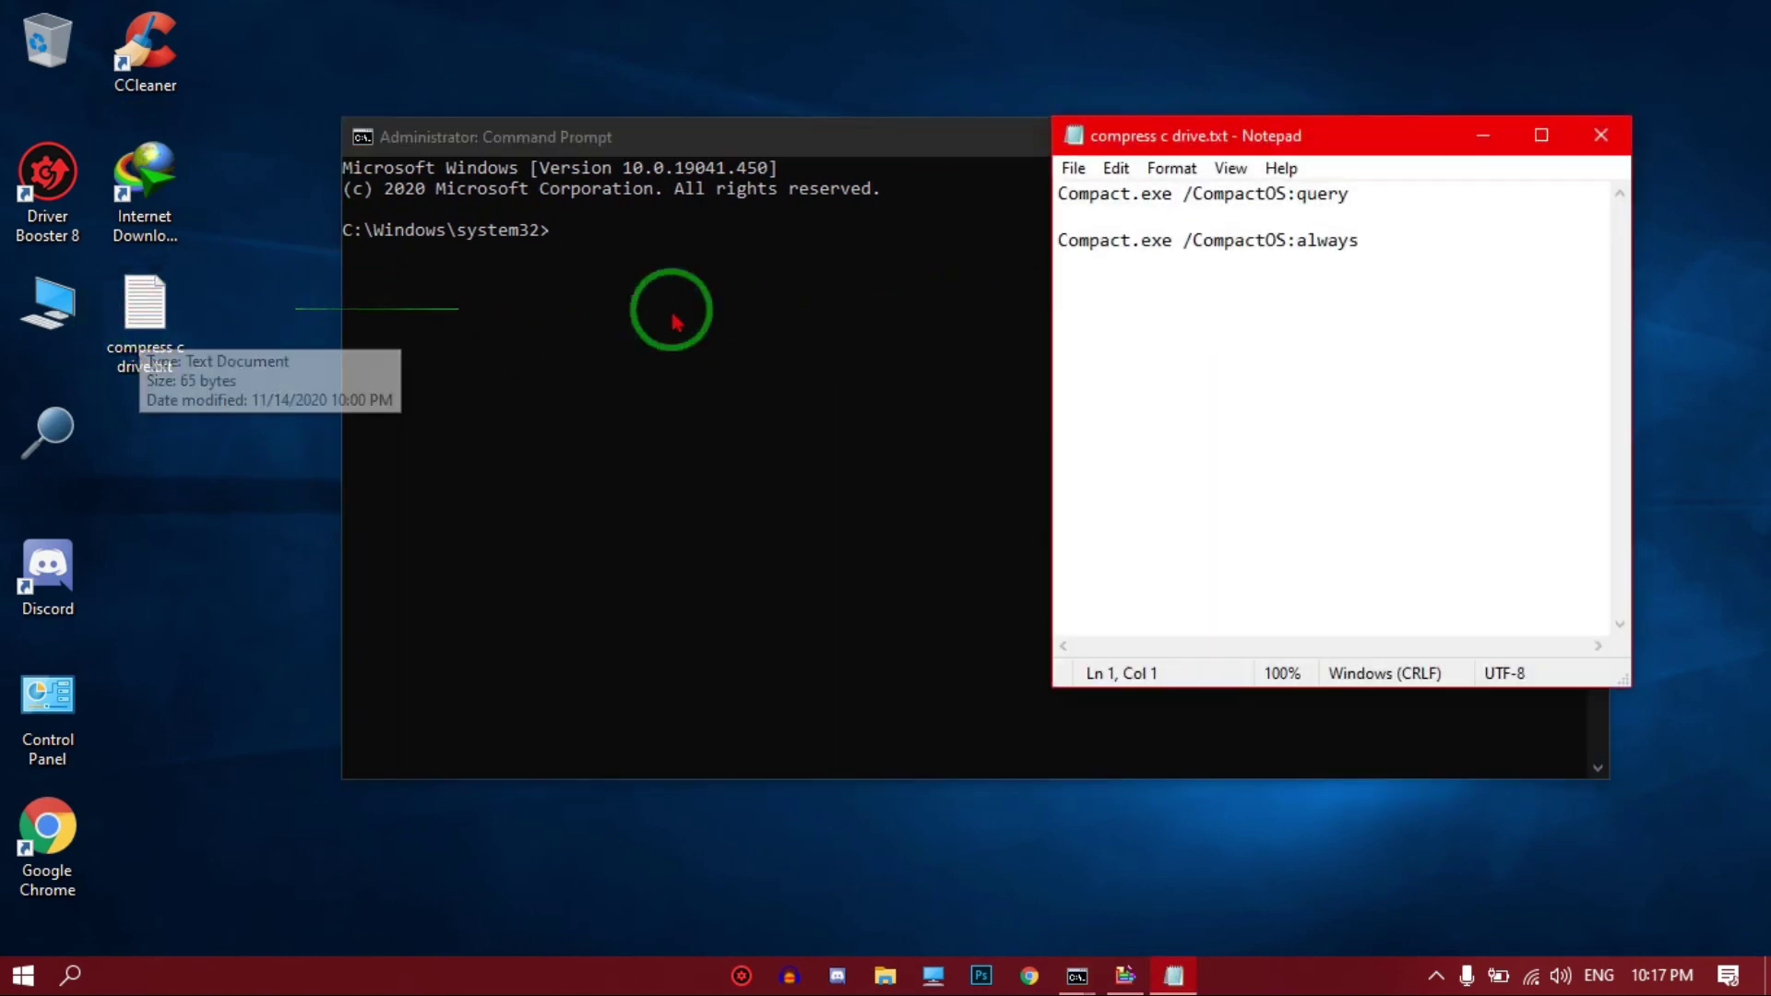
{"action": "left_click_drag", "start_coordinate": [1158, 152], "coordinate": [1340, 153]}
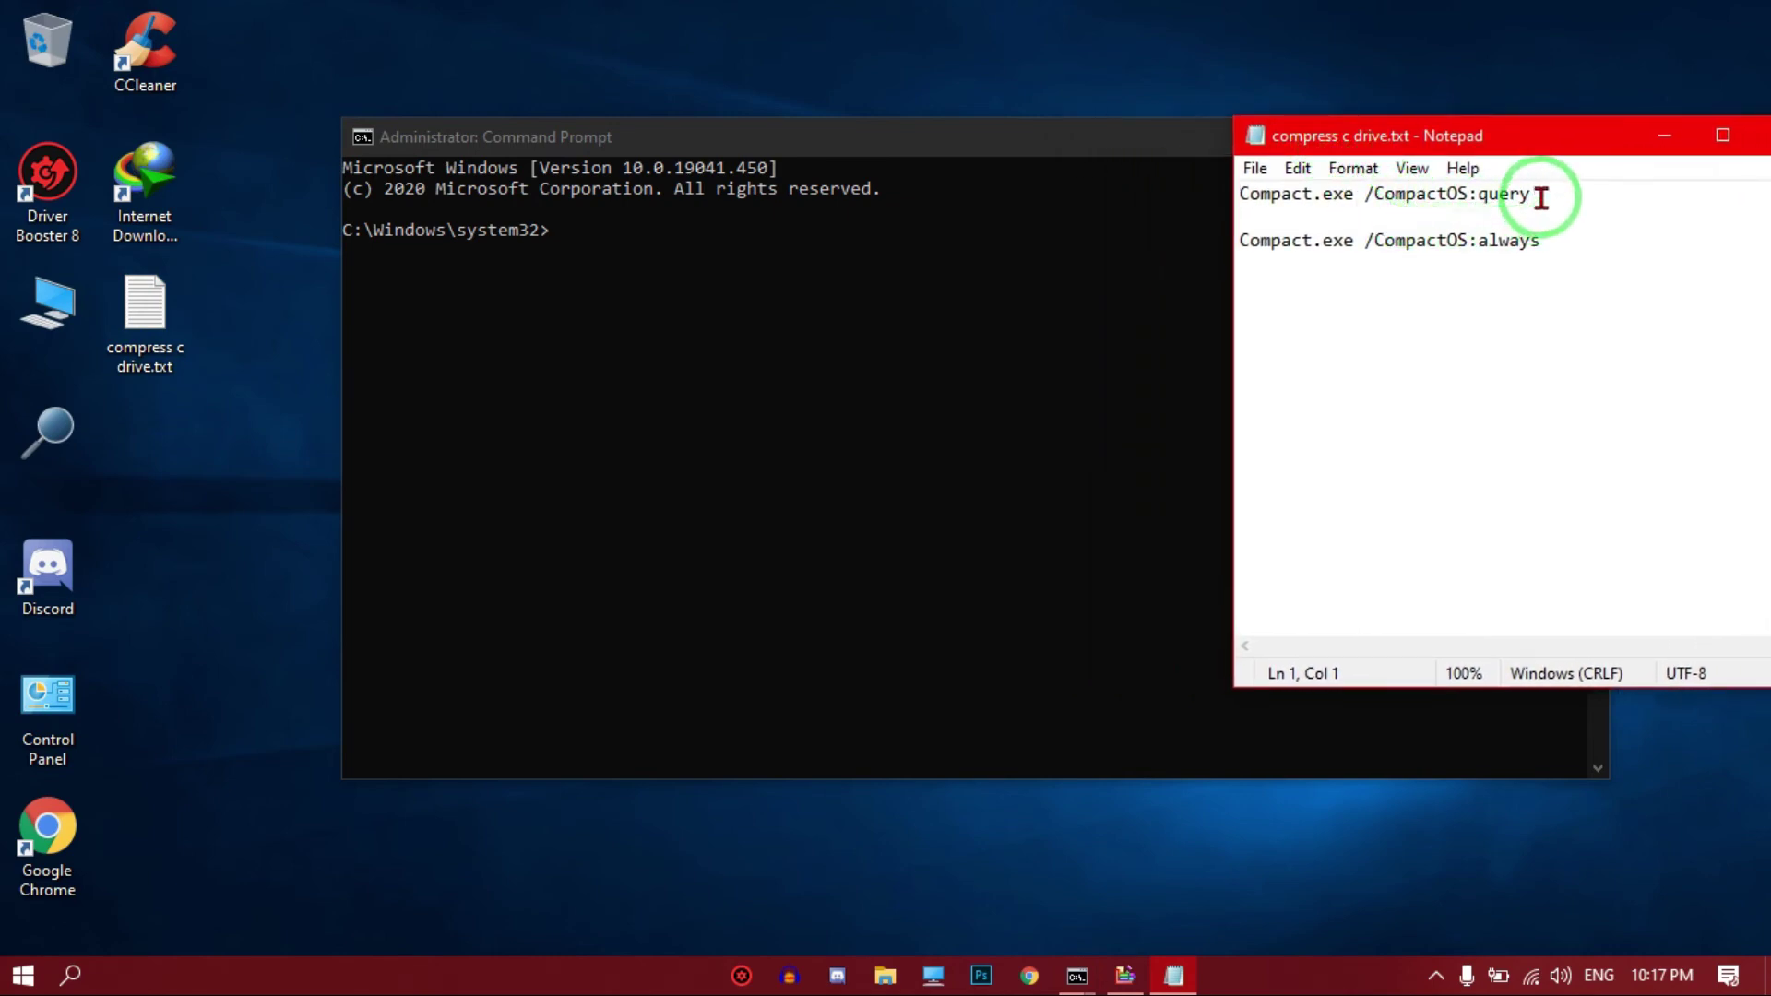
Copy the "Compact.exe /CompactOS:query" command from the text file, minimize the file and paste the command into Command Prompt
{"action": "left_click_drag", "start_coordinate": [1533, 193], "coordinate": [1238, 187]}
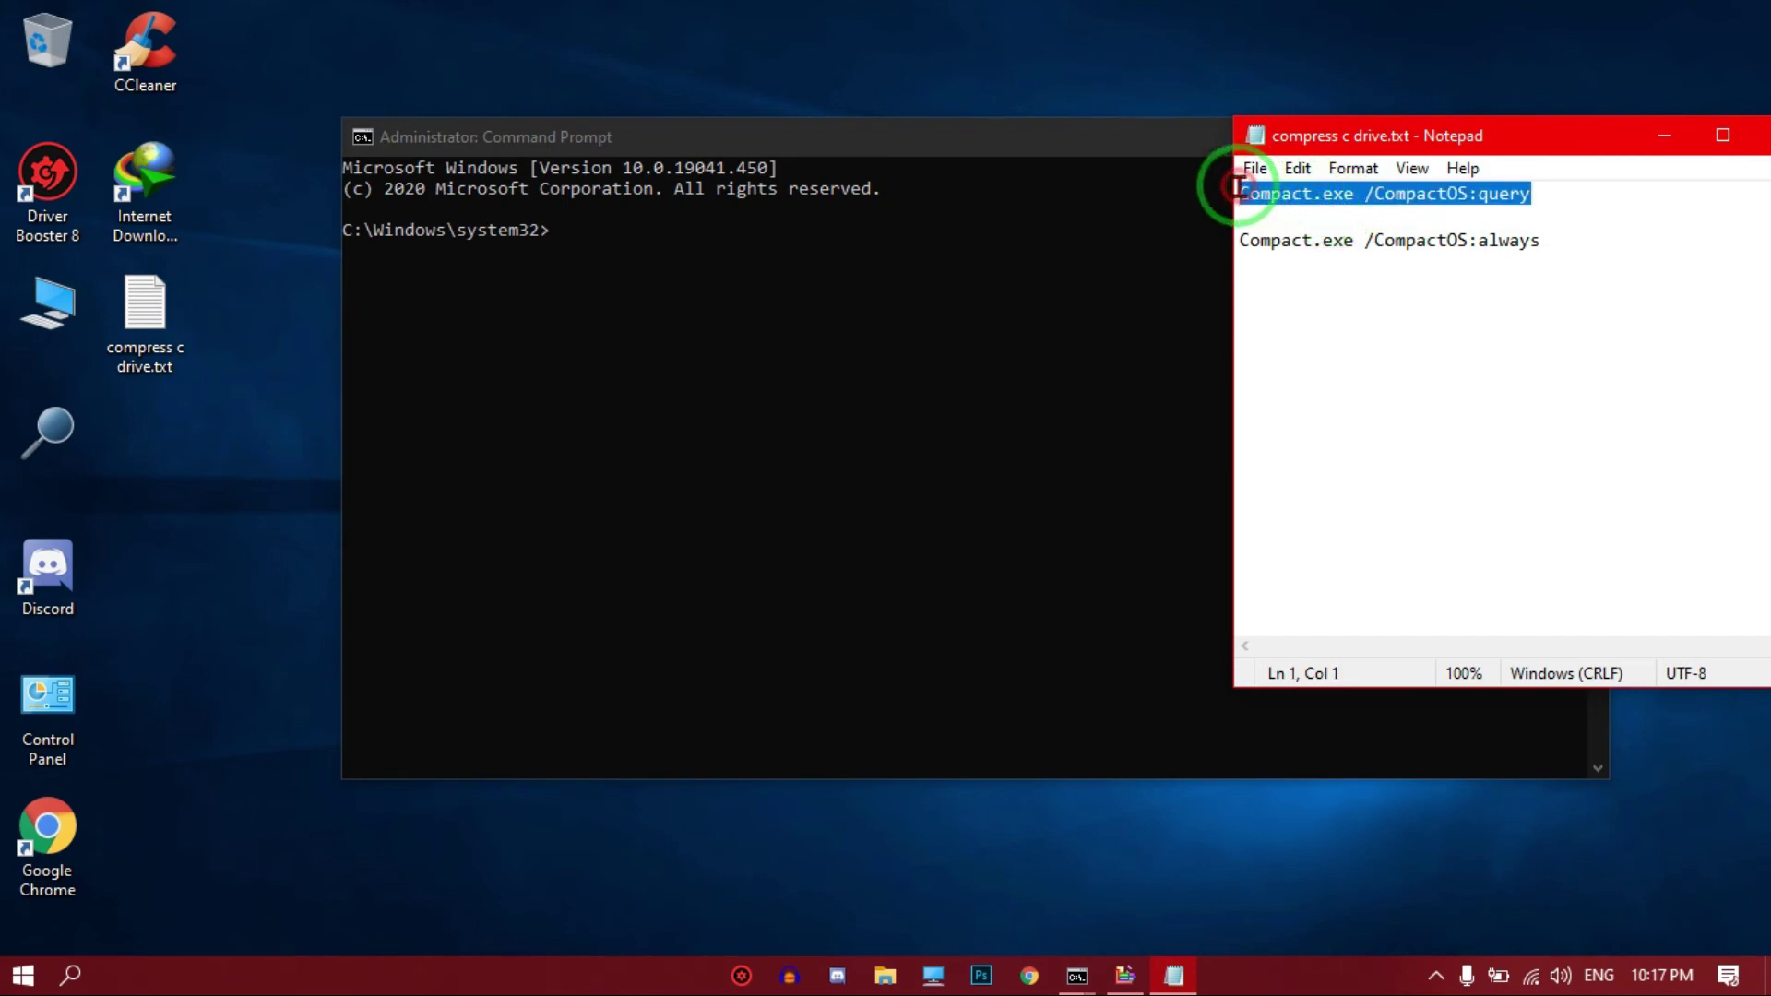
{"action": "right_click", "coordinate": [1296, 207]}
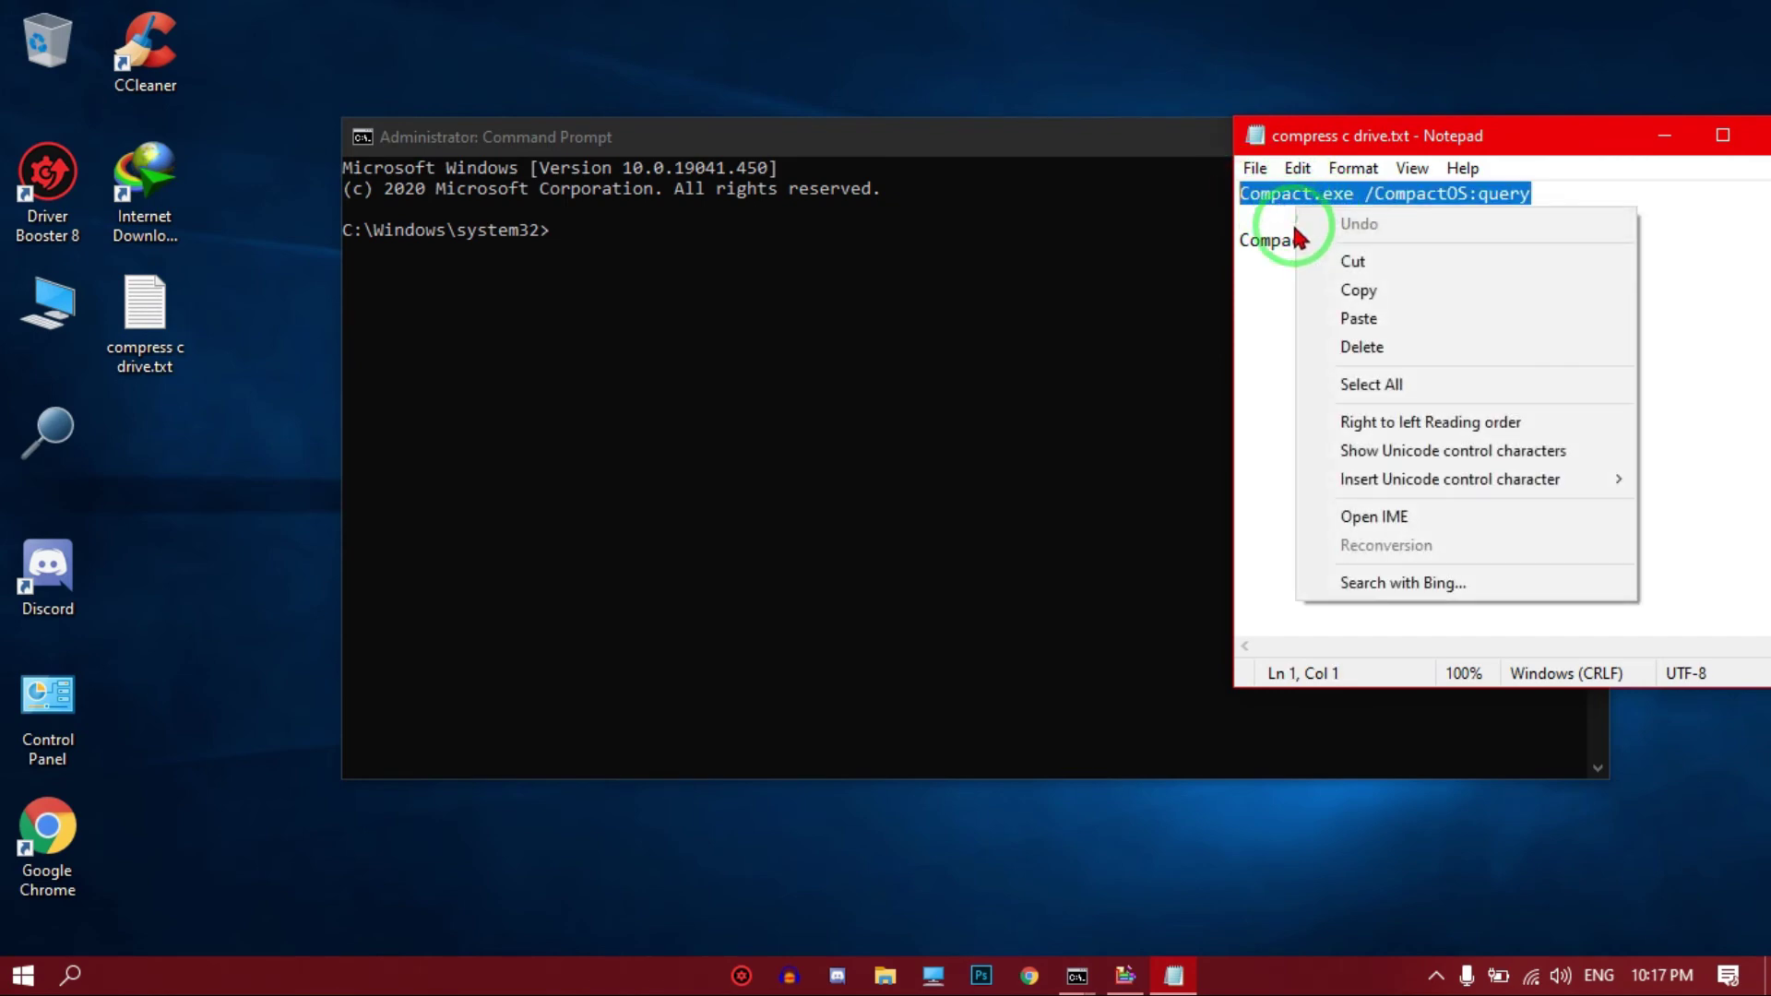
{"action": "left_click", "coordinate": [1378, 293]}
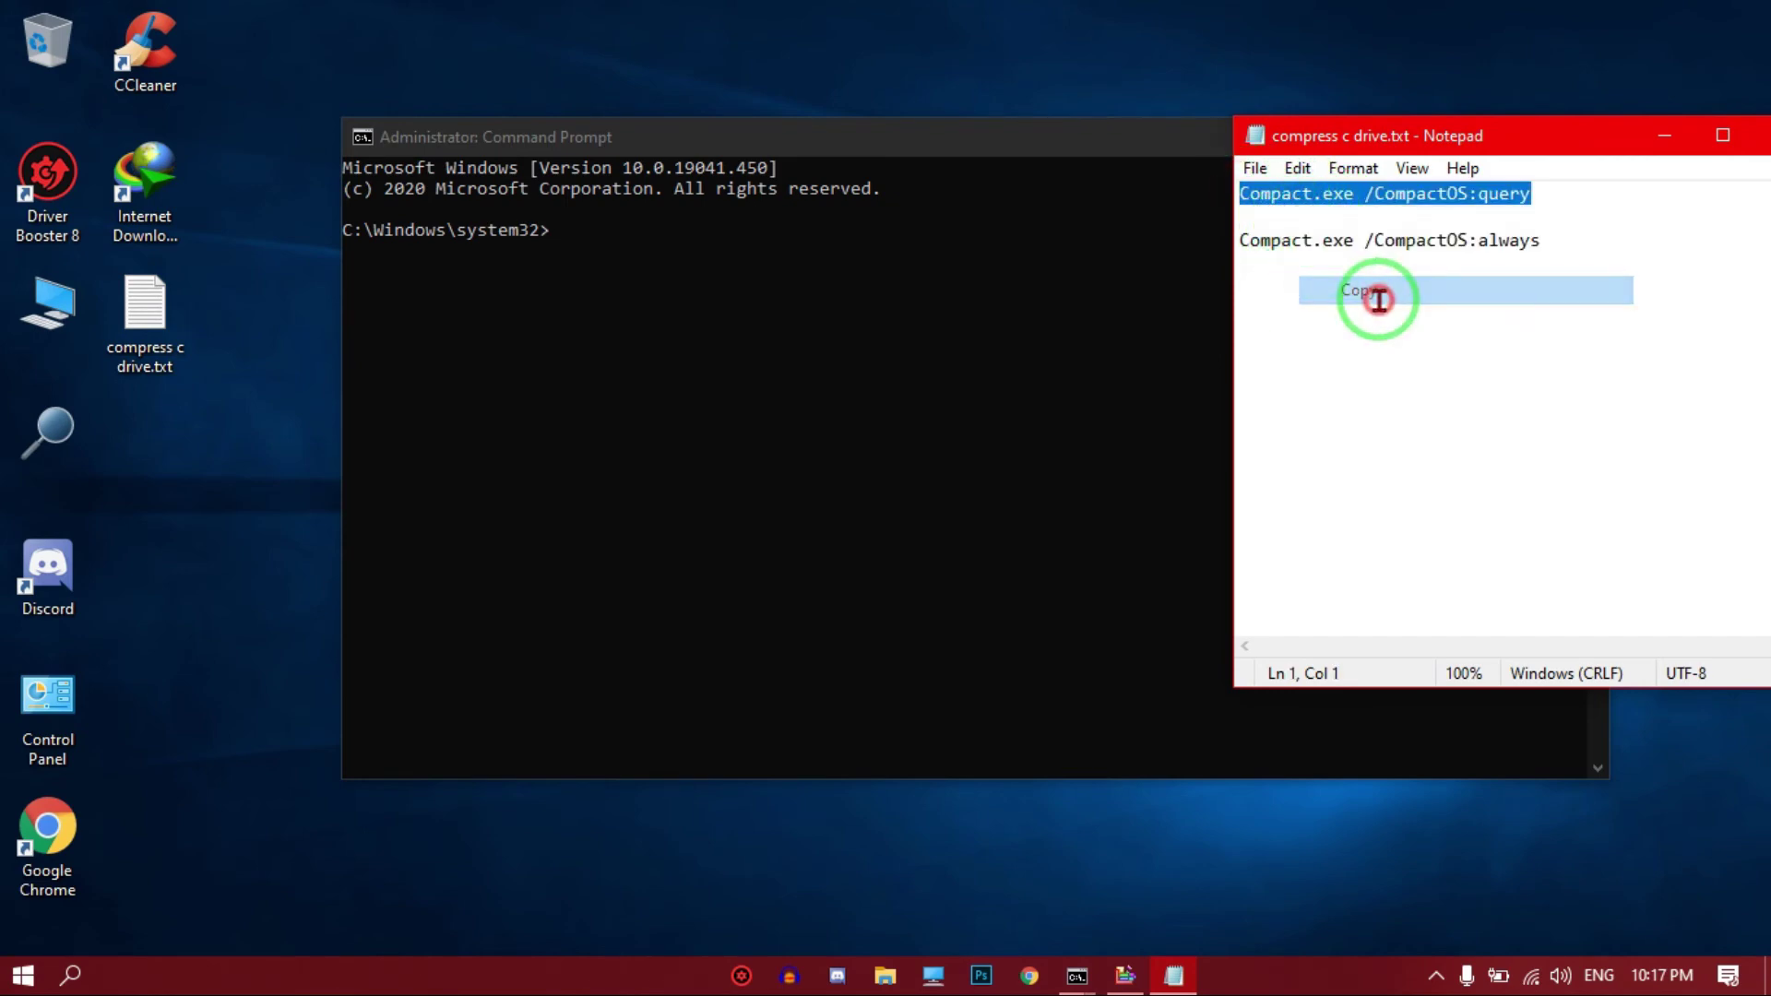
{"action": "left_click", "coordinate": [1664, 138]}
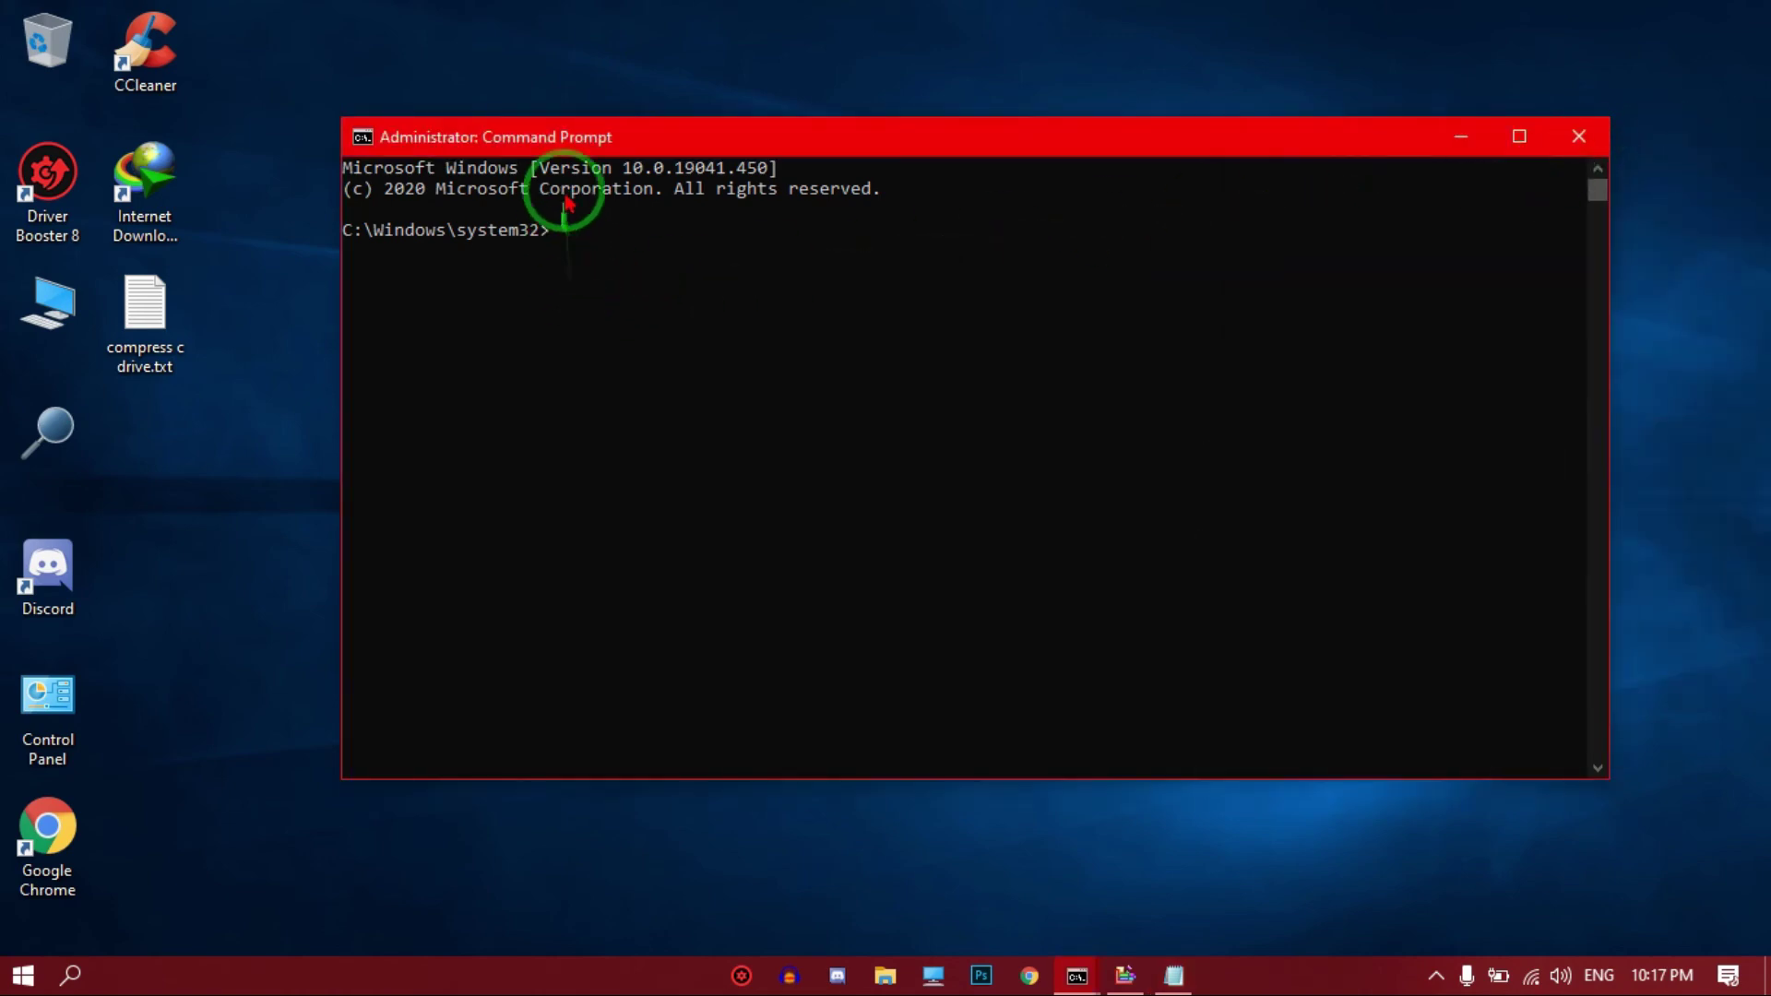
{"action": "right_click", "coordinate": [710, 140]}
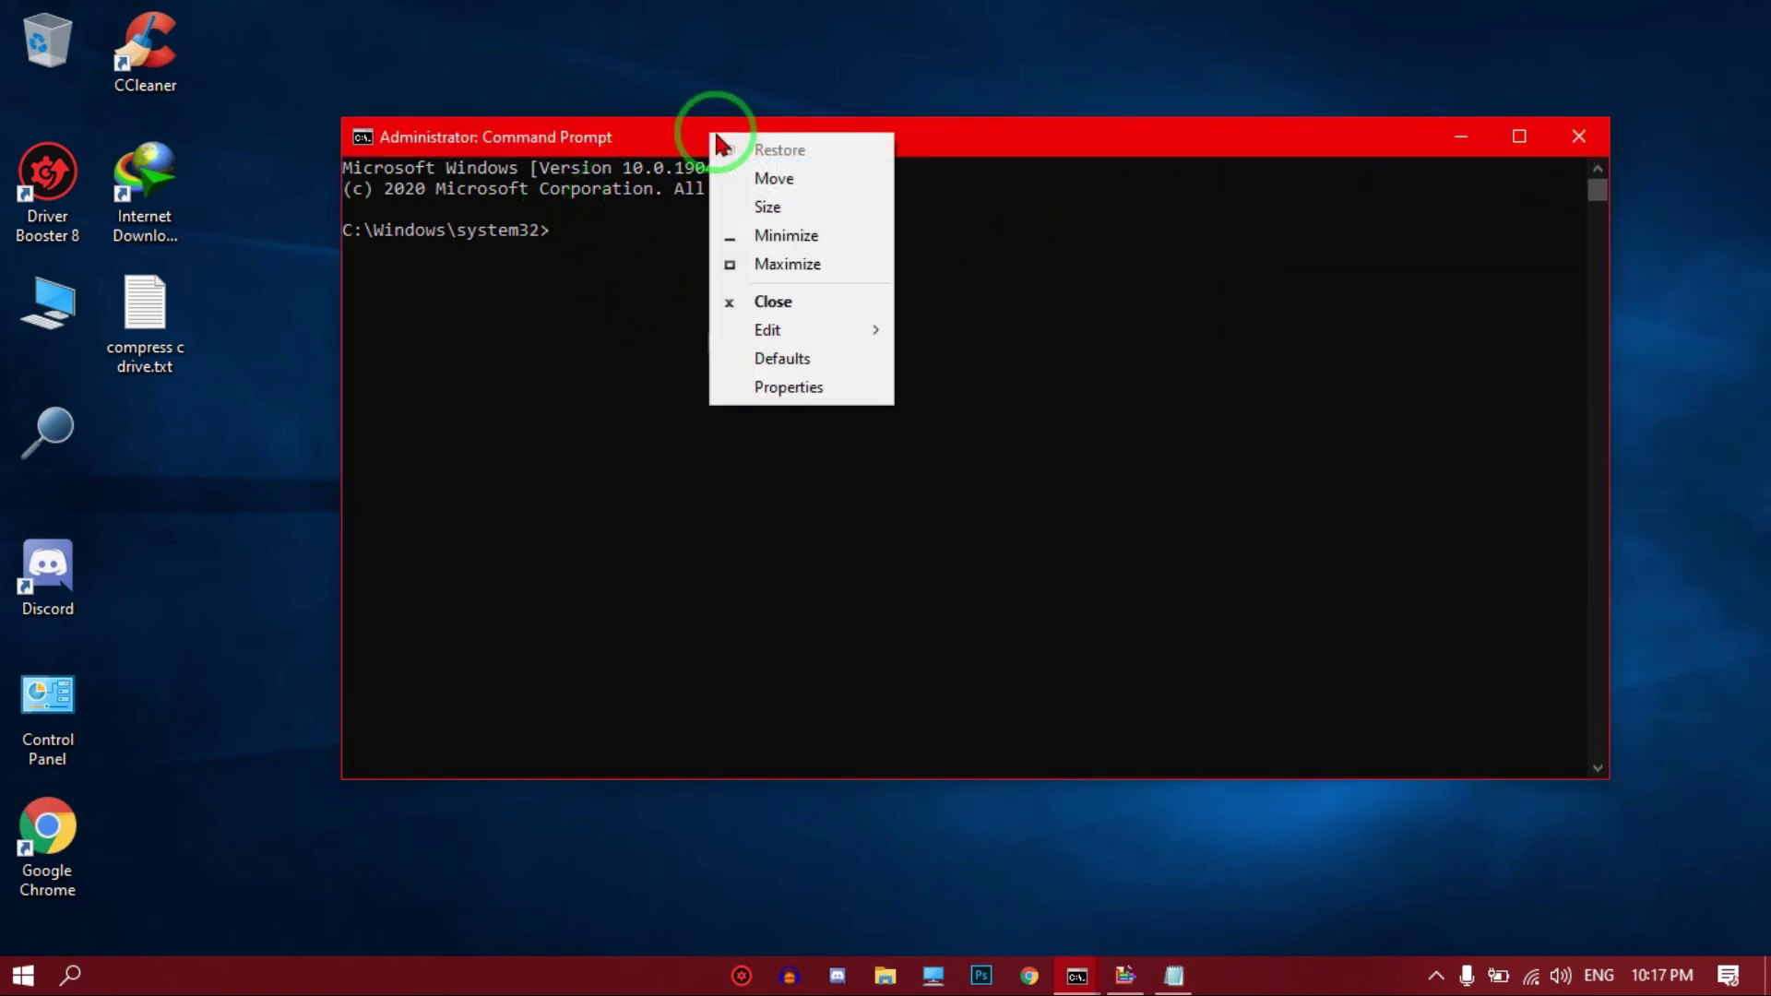
{"action": "mouse_move", "coordinate": [872, 330]}
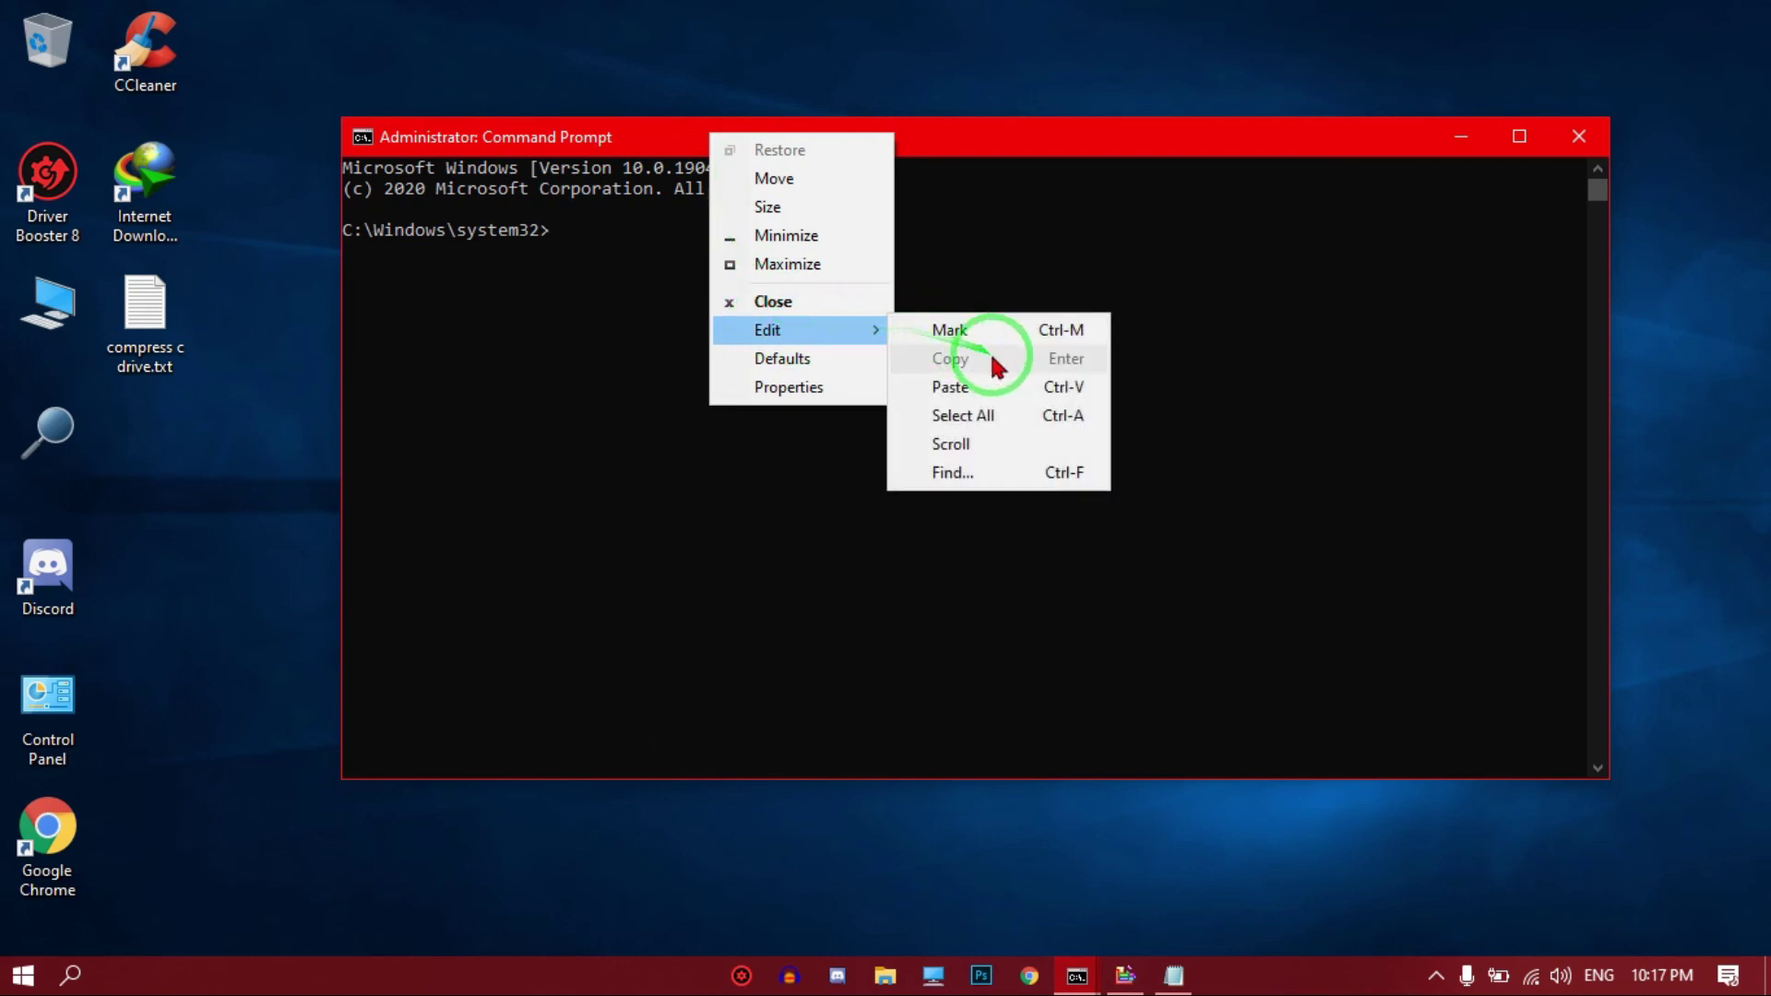
{"action": "left_click", "coordinate": [1056, 390]}
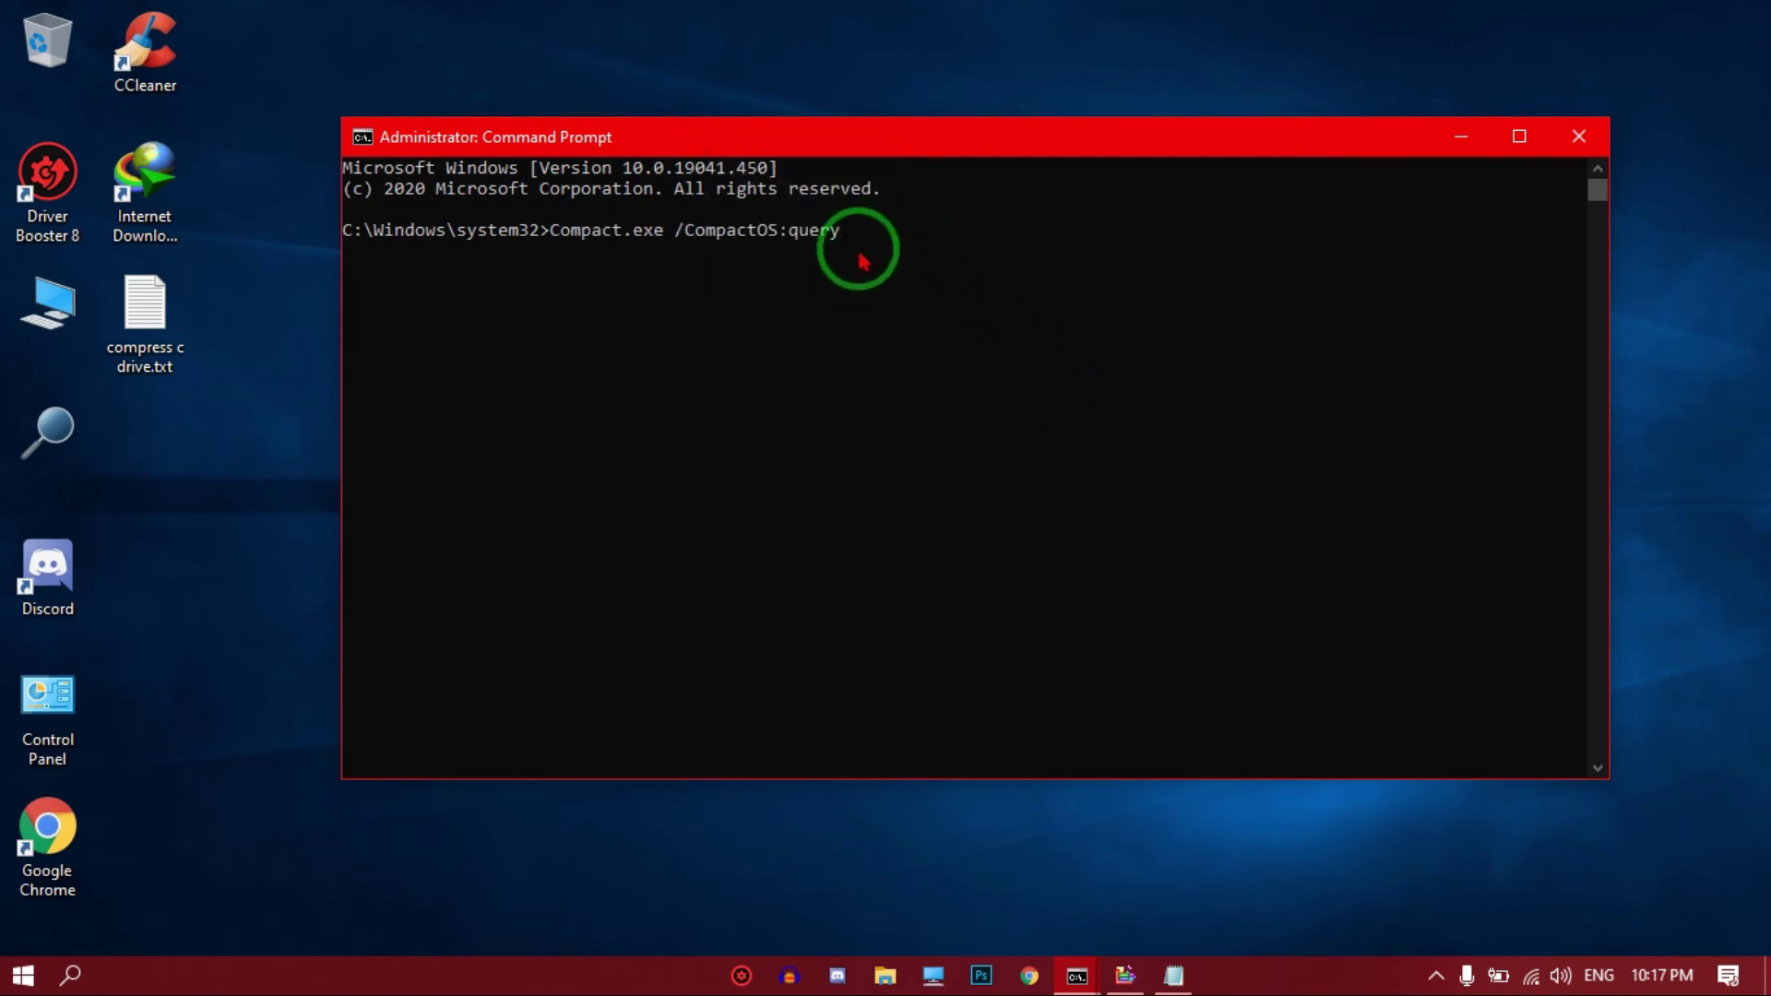